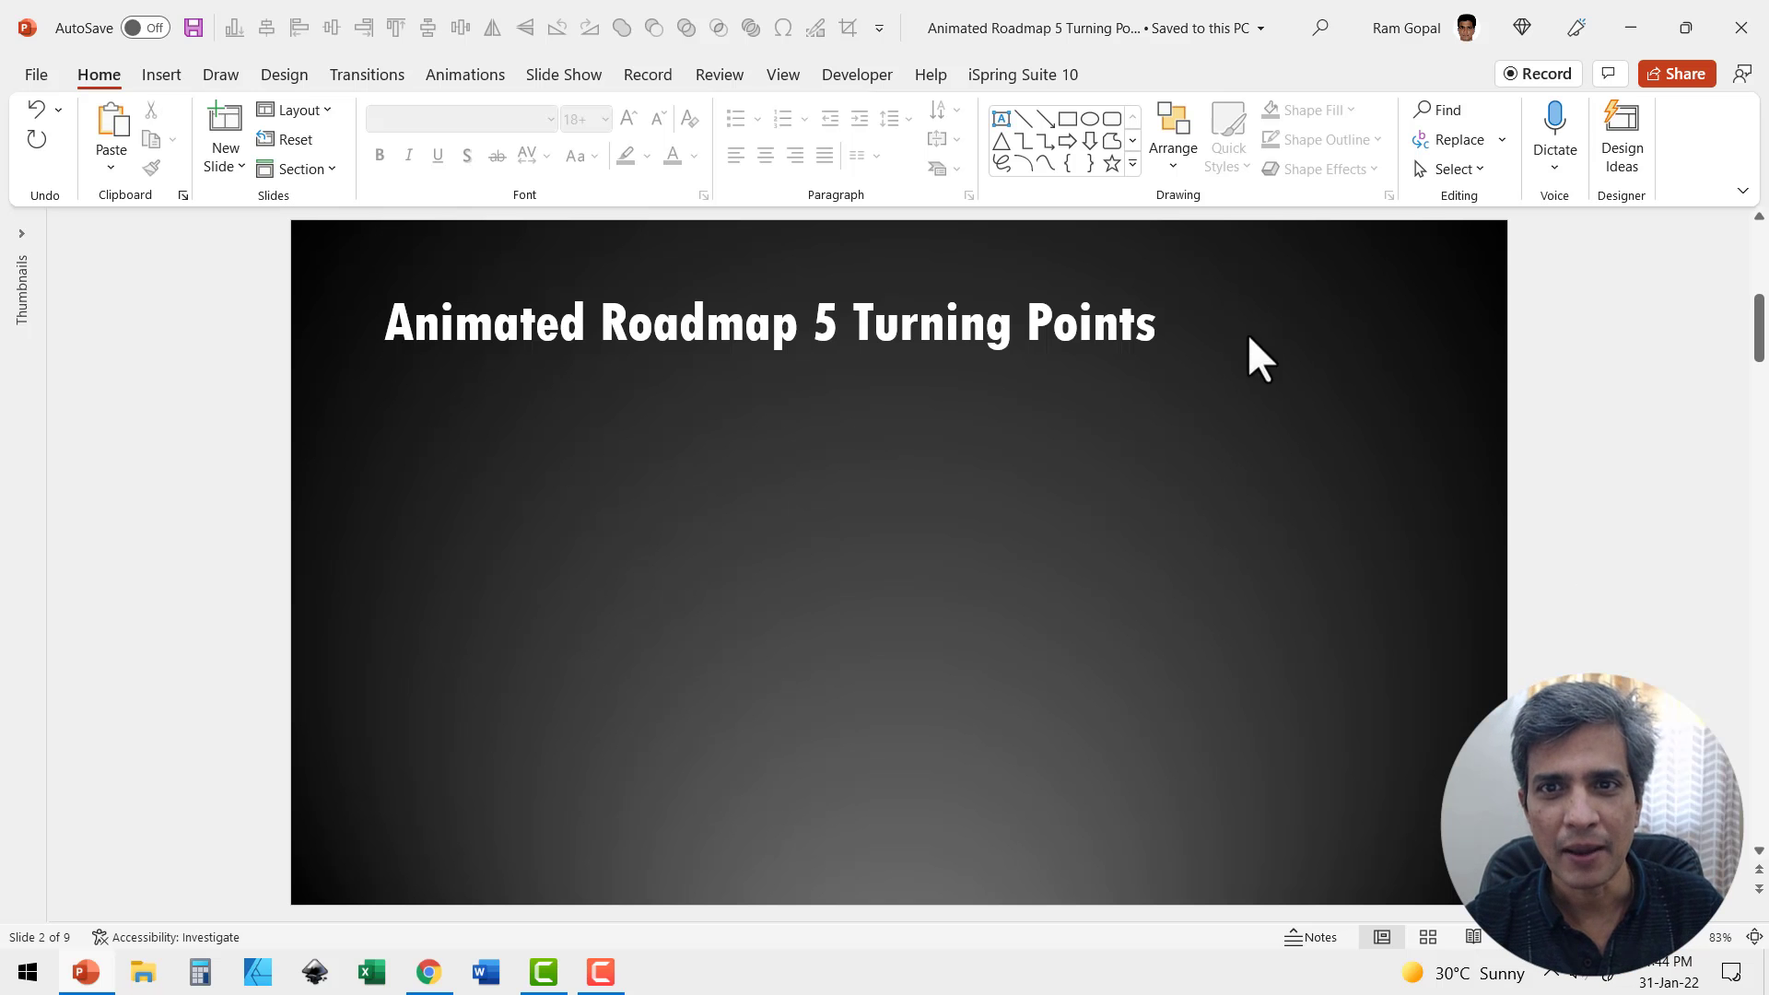
# Step: Draw a horizontal line from the slide's left edge, coloured white with a 6 pt weight
pyautogui.click(1132, 166)
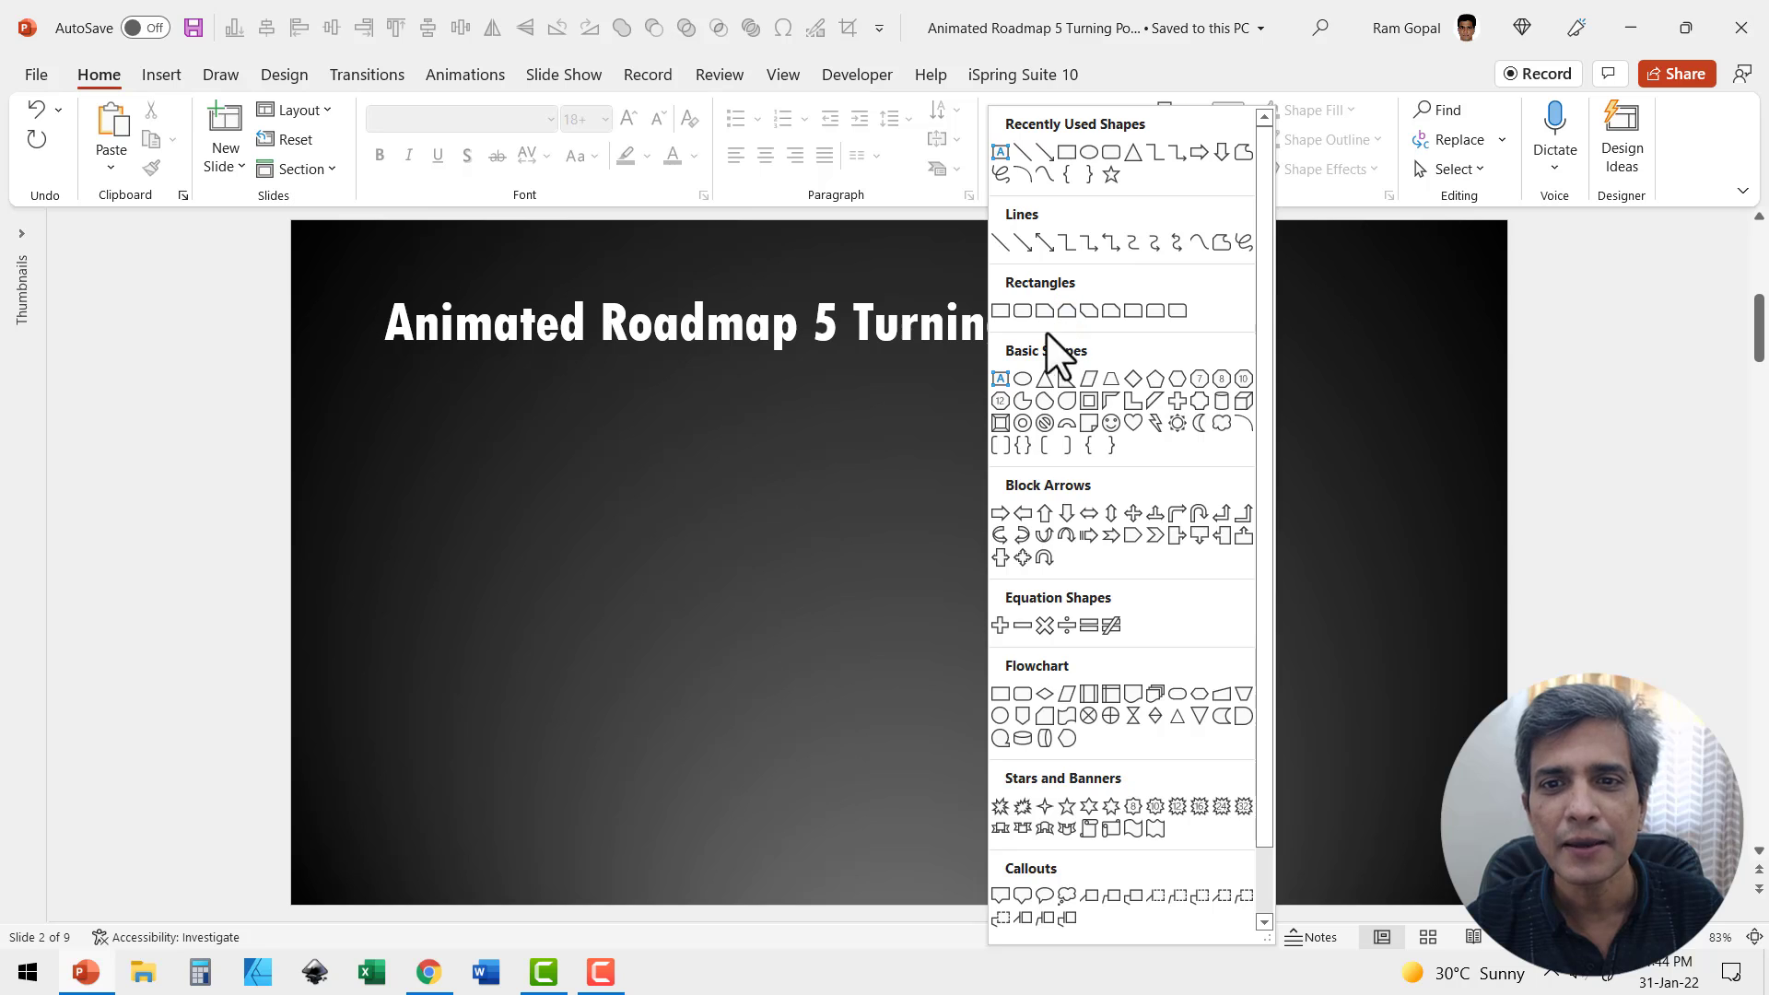
pyautogui.click(998, 242)
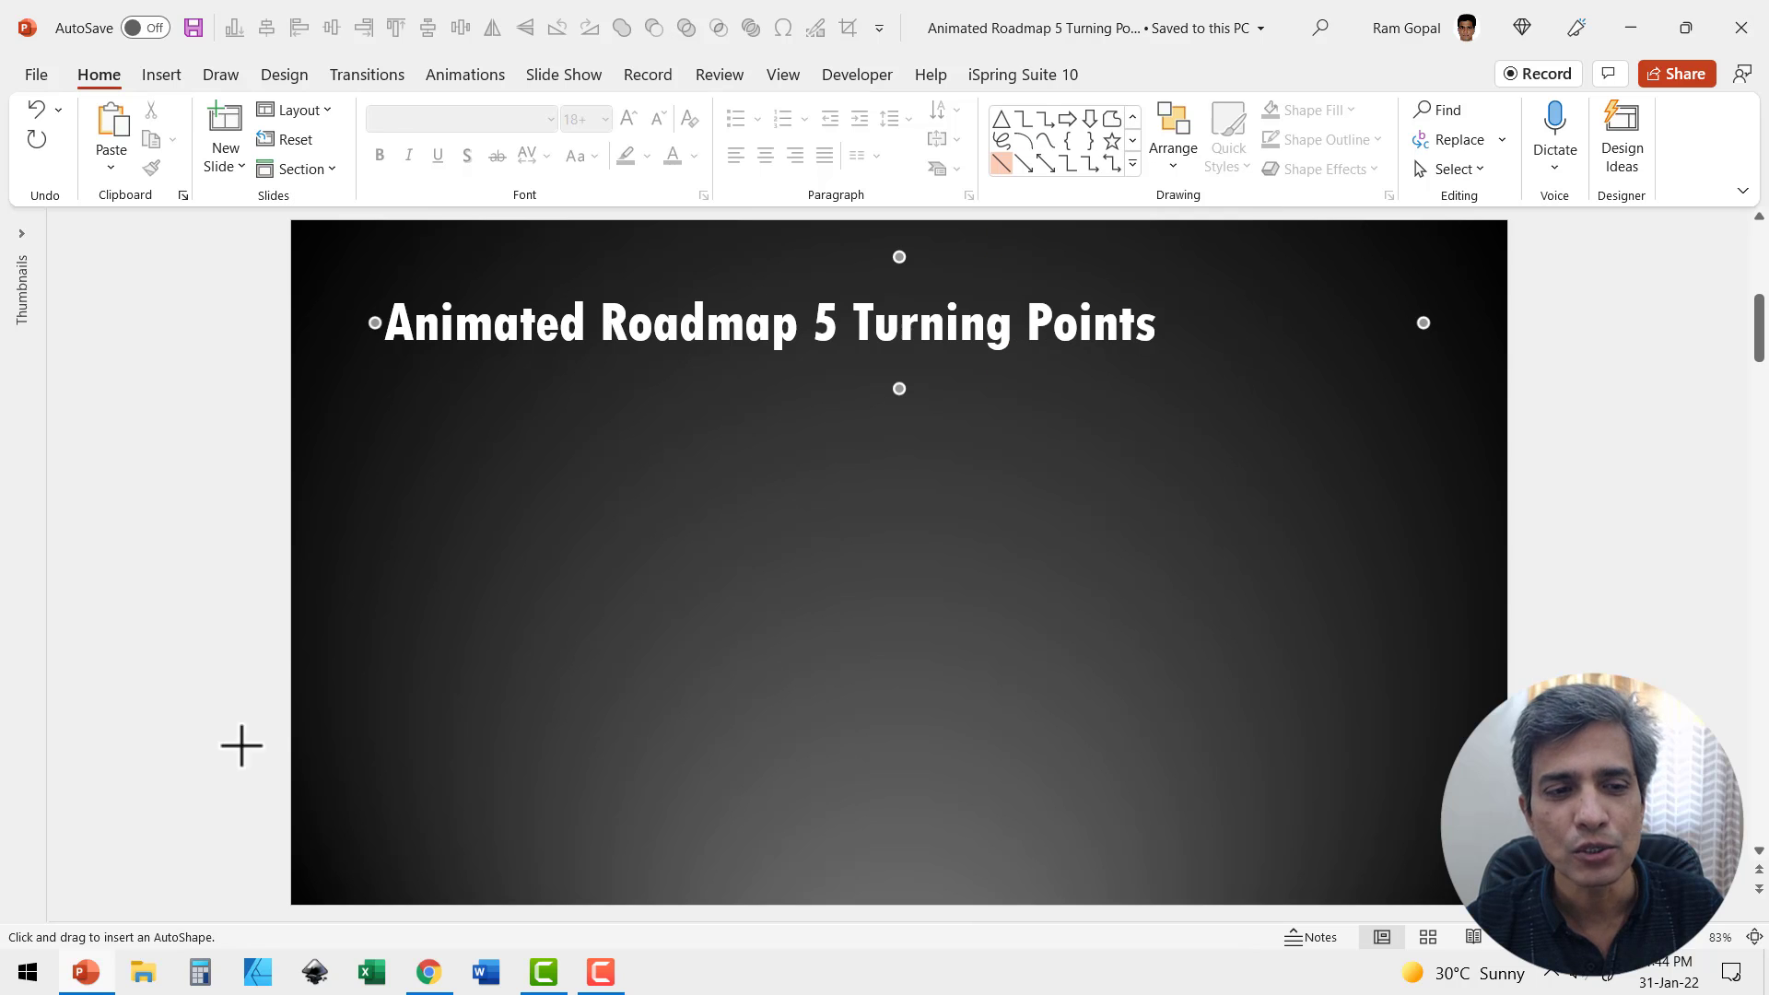
pyautogui.moveTo(496, 631); pyautogui.dragTo(641, 632)
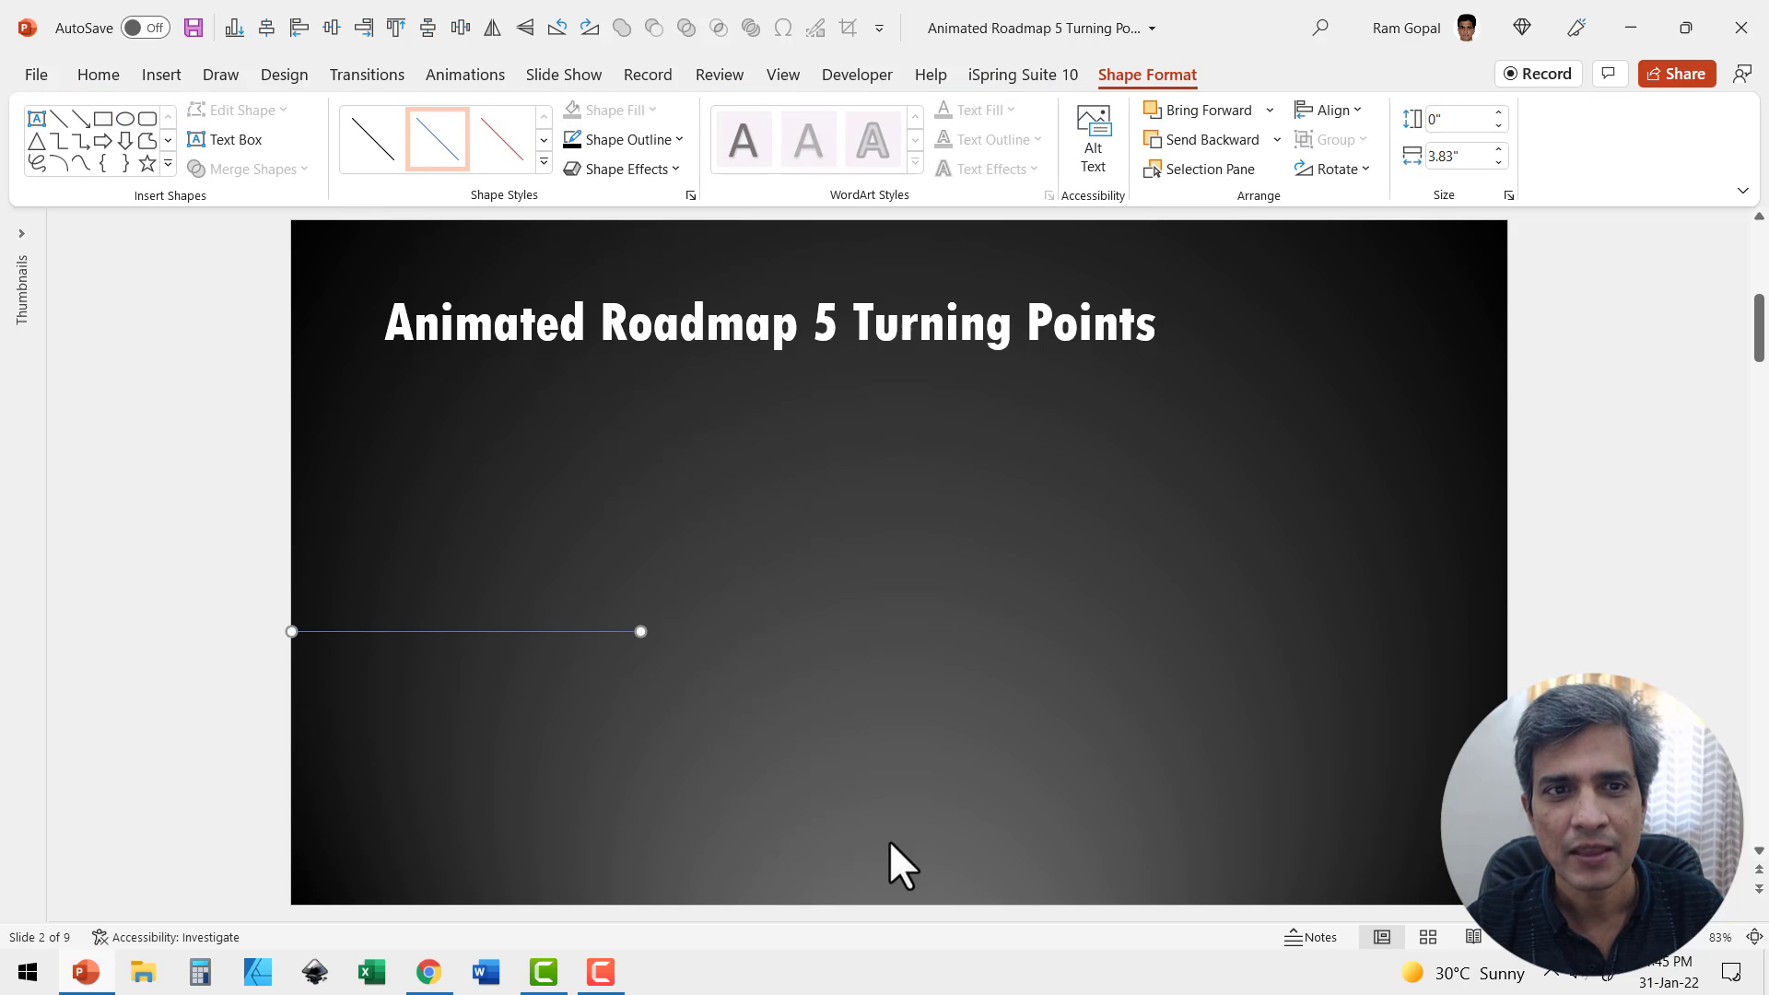
pyautogui.click(612, 139)
pyautogui.click(569, 199)
pyautogui.click(633, 142)
pyautogui.moveTo(632, 487)
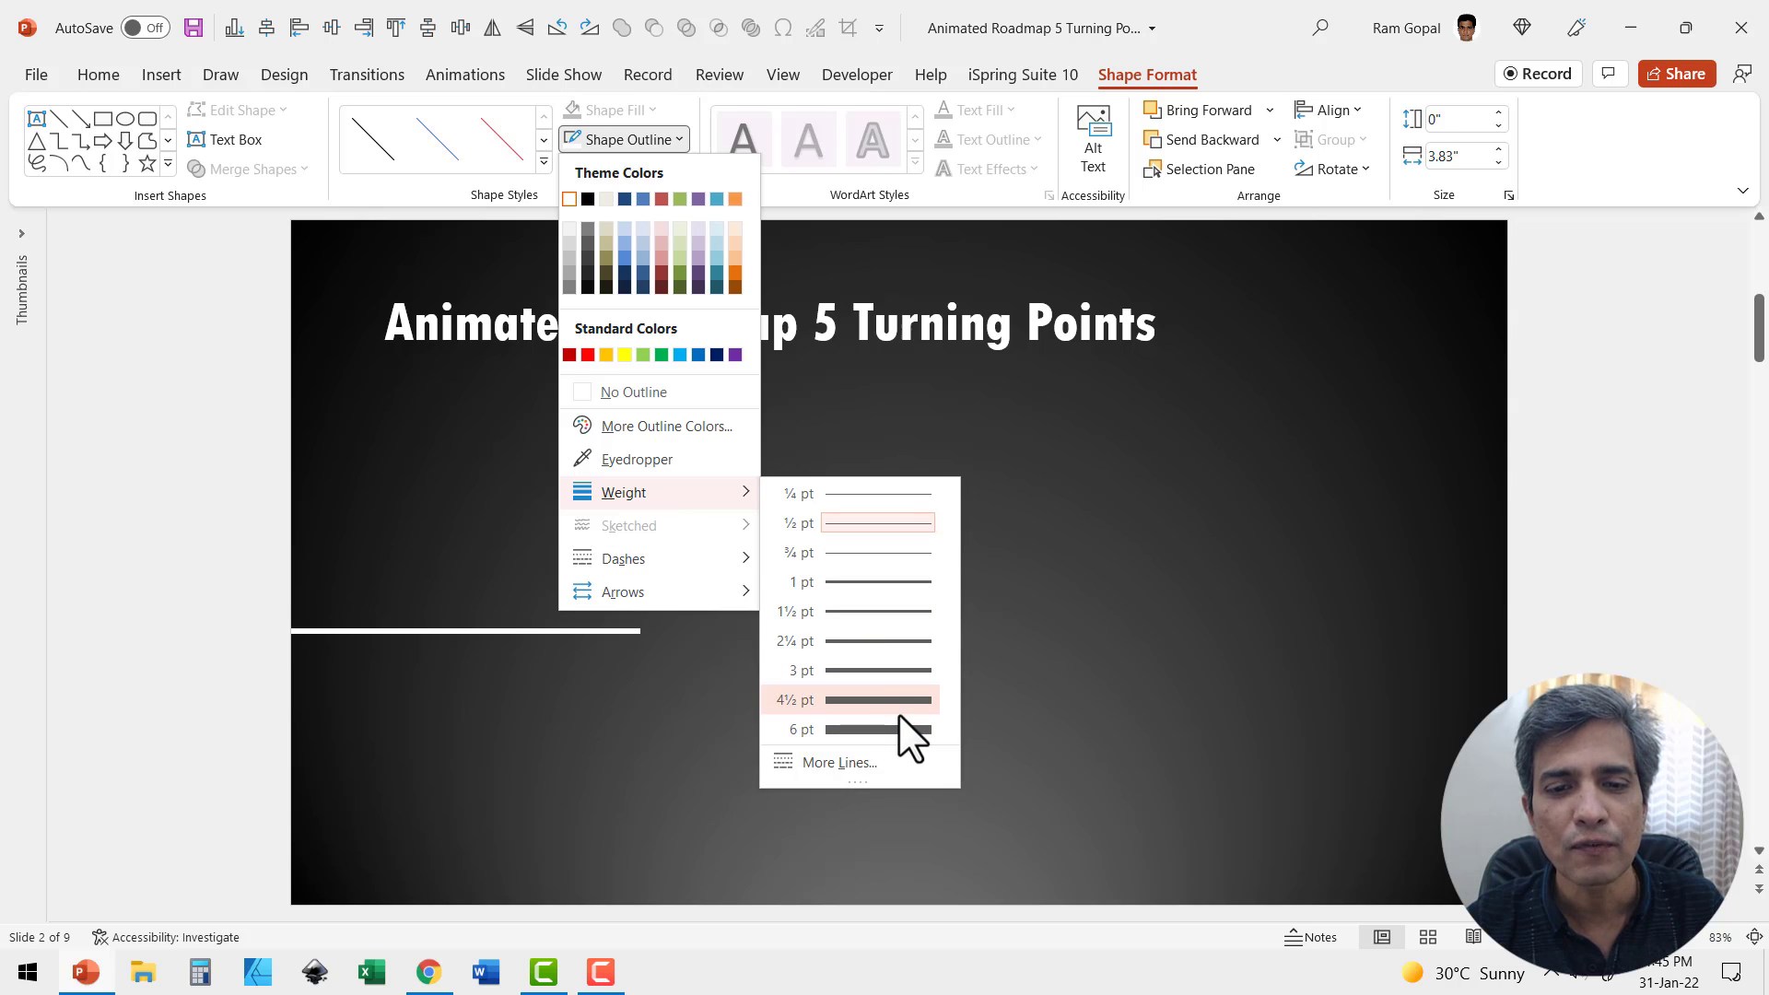
pyautogui.click(898, 729)
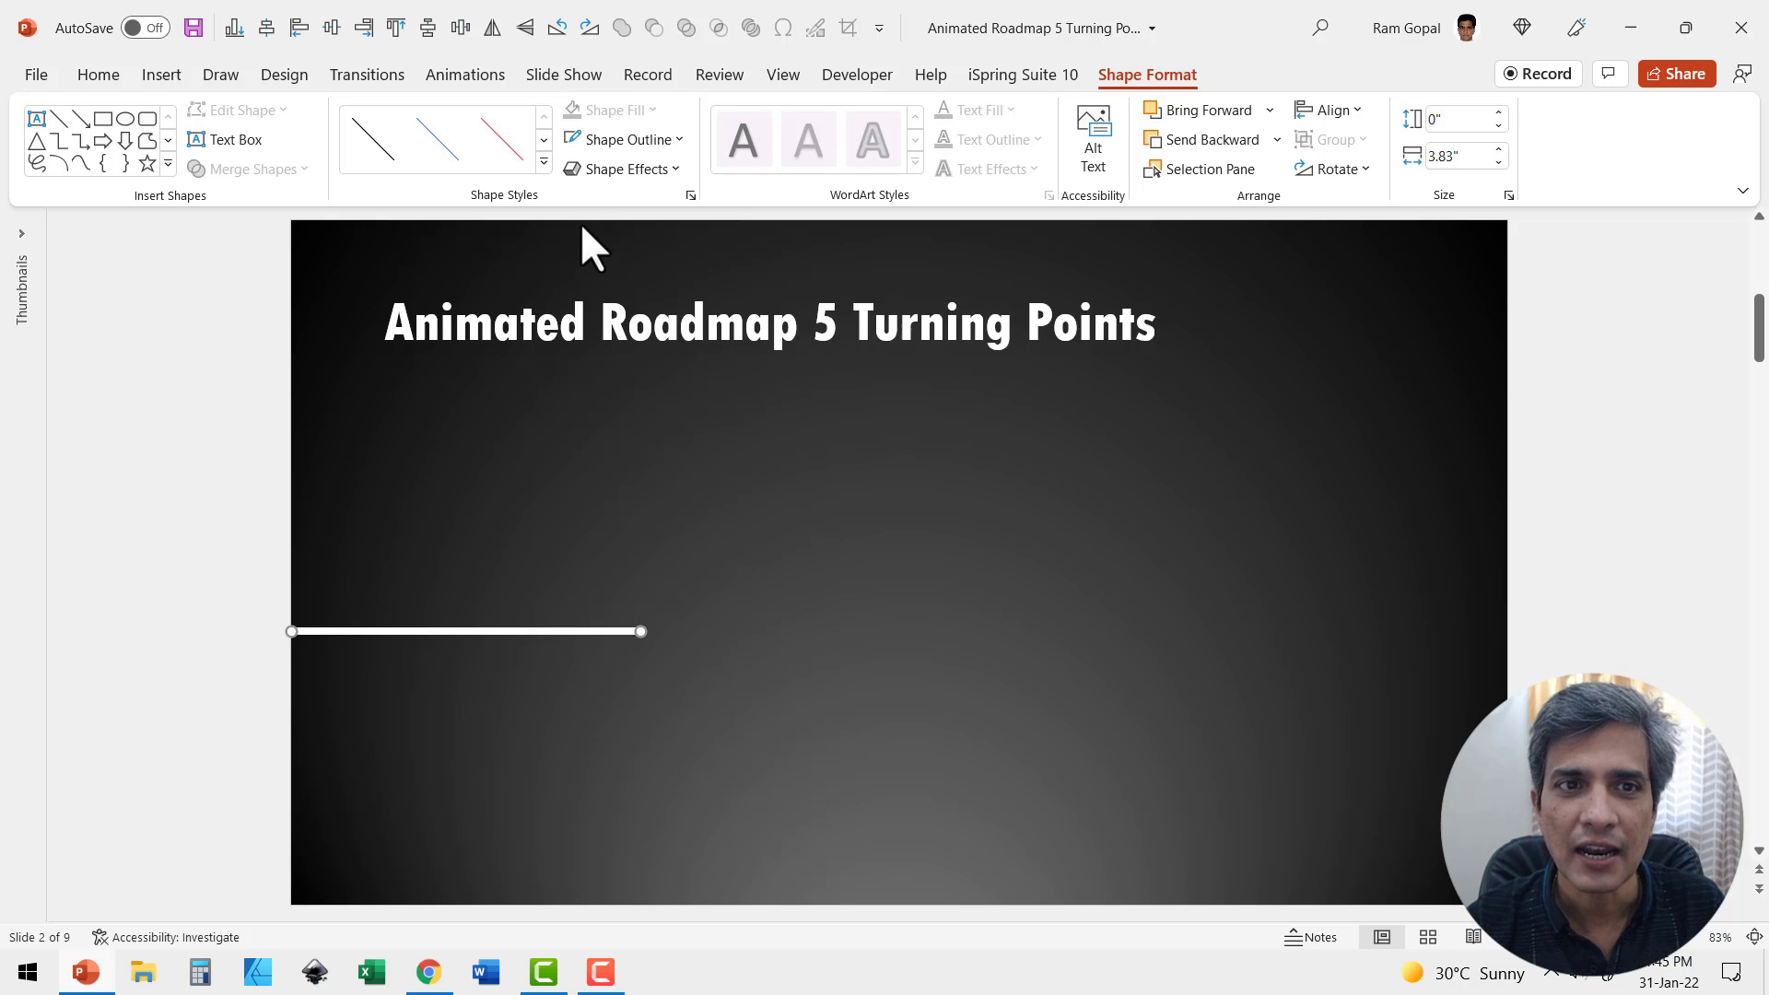
# Step: Draw a 45° diagonal from the line's end and add a mirrored copy to form the first peak
pyautogui.click(59, 119)
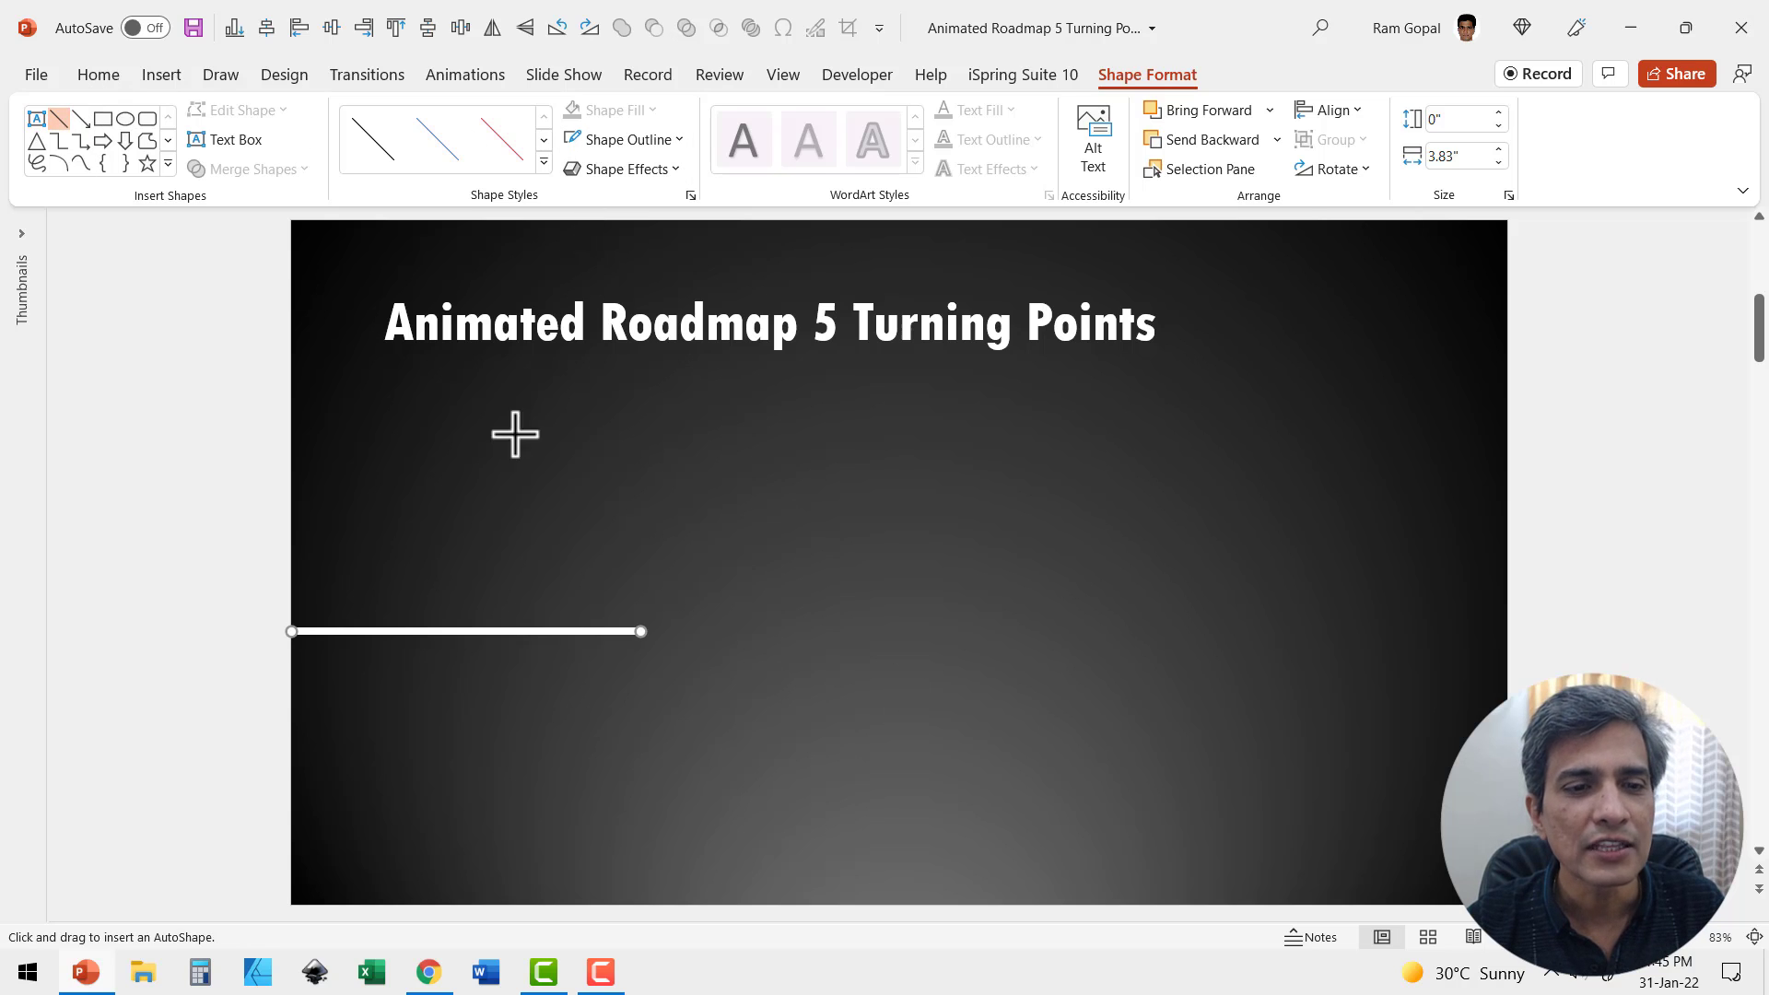
pyautogui.moveTo(643, 634); pyautogui.dragTo(779, 508)
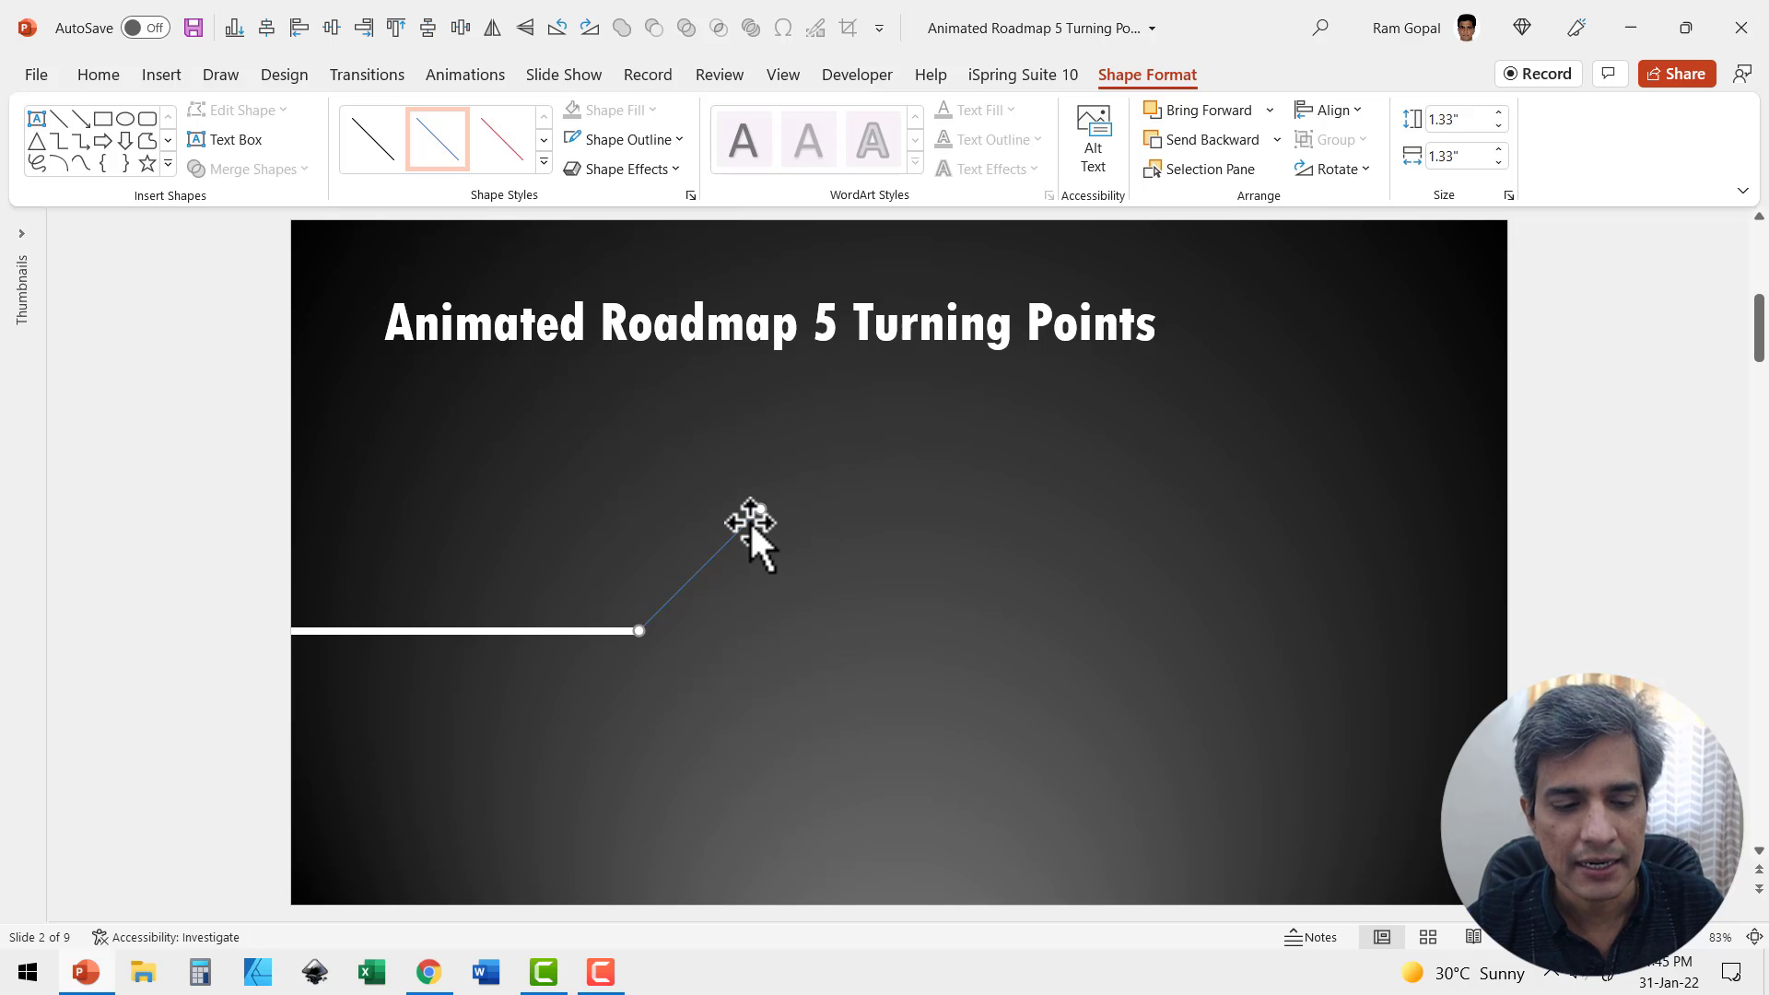
pyautogui.hotkey('ctrl', 'd')
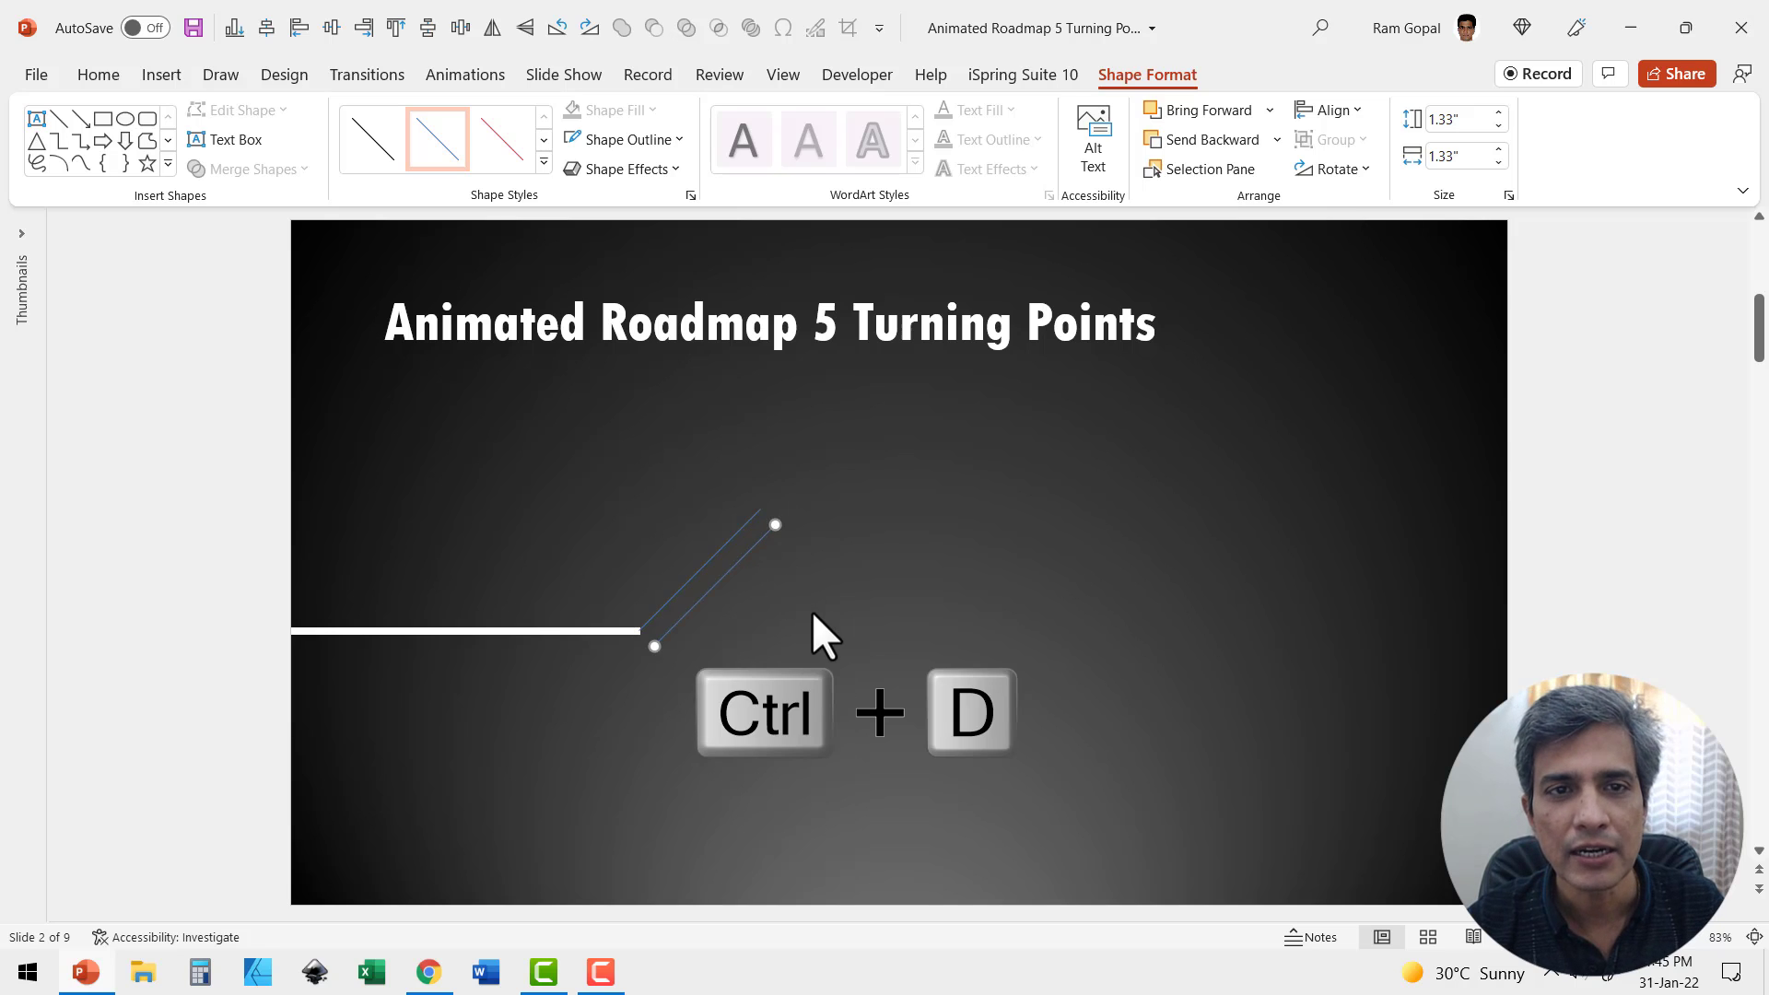
pyautogui.click(1358, 170)
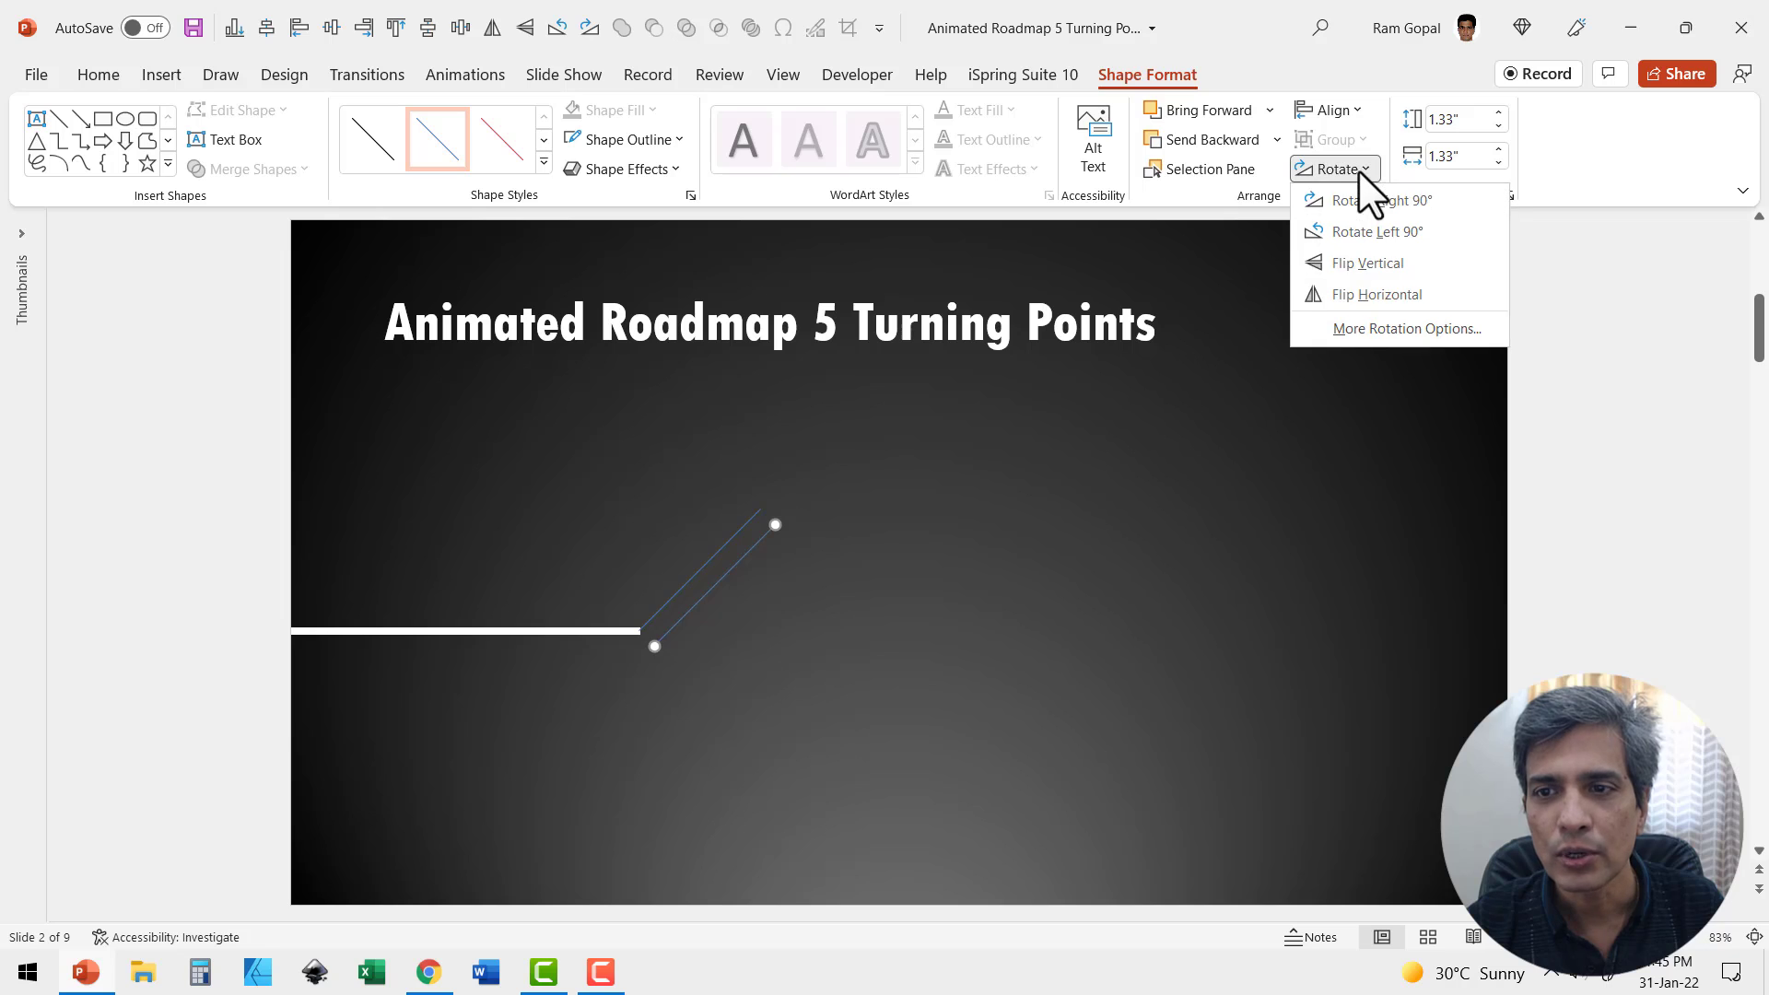
pyautogui.click(1364, 295)
pyautogui.moveTo(728, 594); pyautogui.dragTo(833, 578)
# Step: Duplicate the peak to its right, and copy the white line to the zigzag's right end
pyautogui.moveTo(987, 738); pyautogui.dragTo(492, 410)
pyautogui.hotkey('ctrl', 'd')
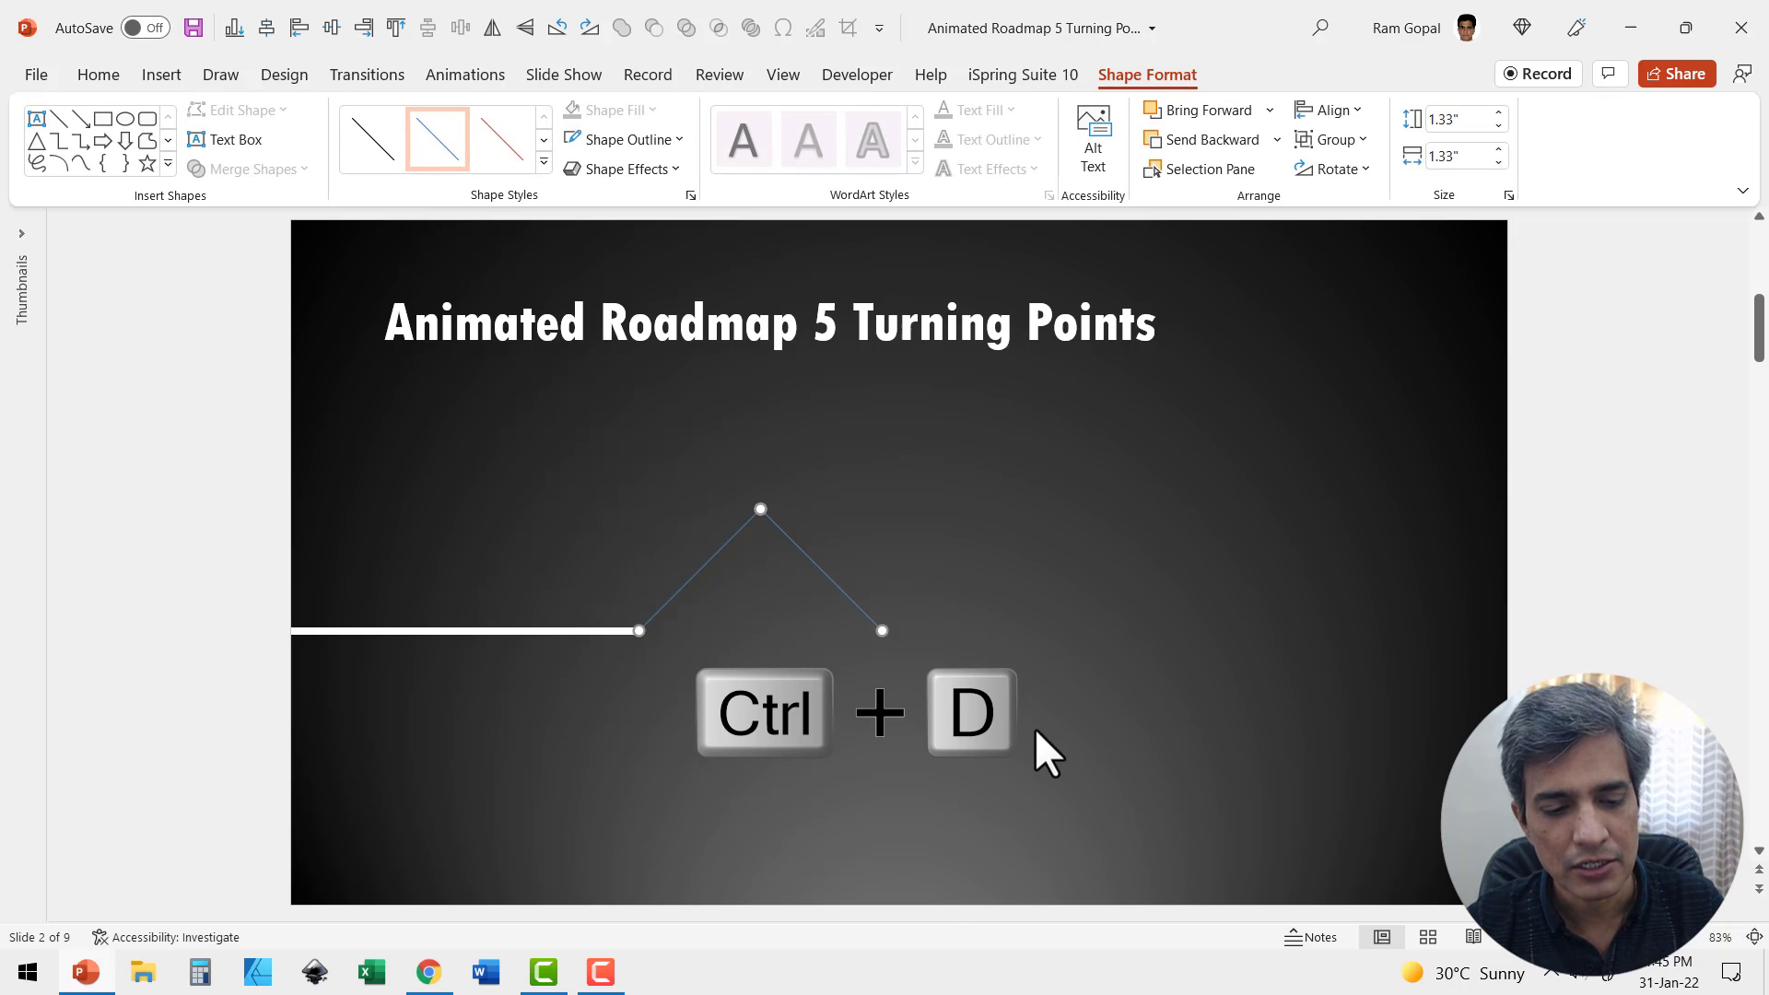
pyautogui.moveTo(849, 592); pyautogui.dragTo(1086, 565)
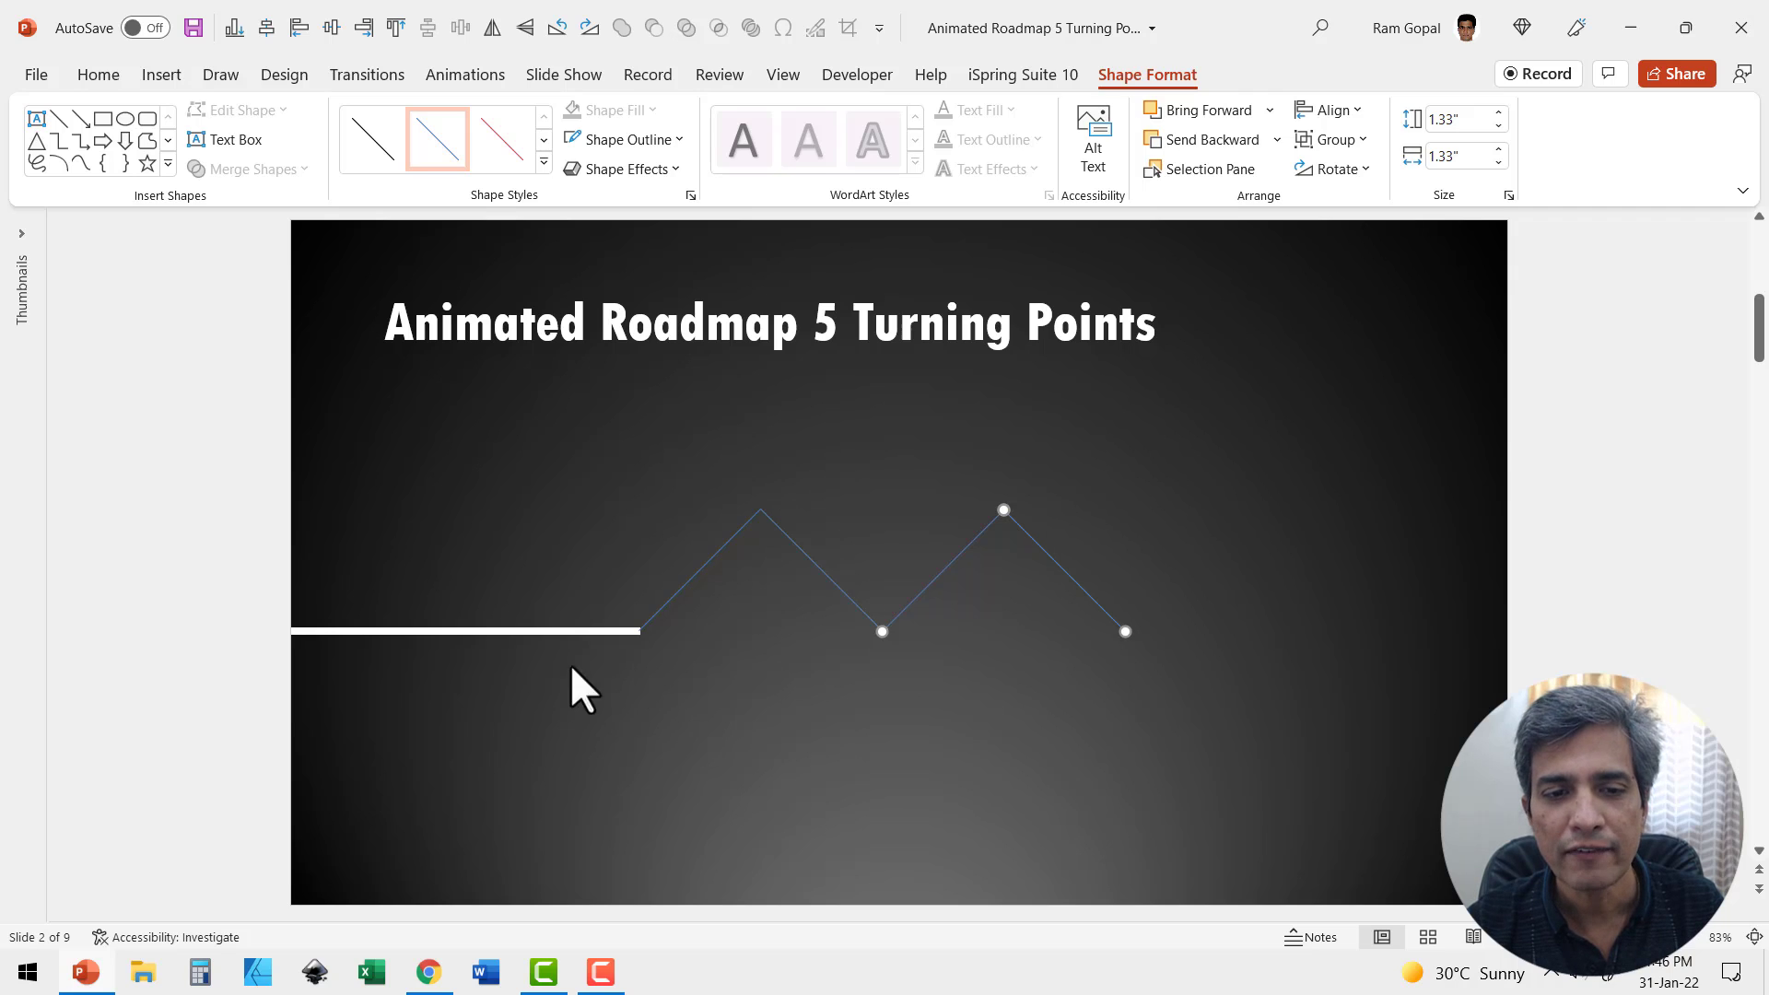
pyautogui.click(459, 630)
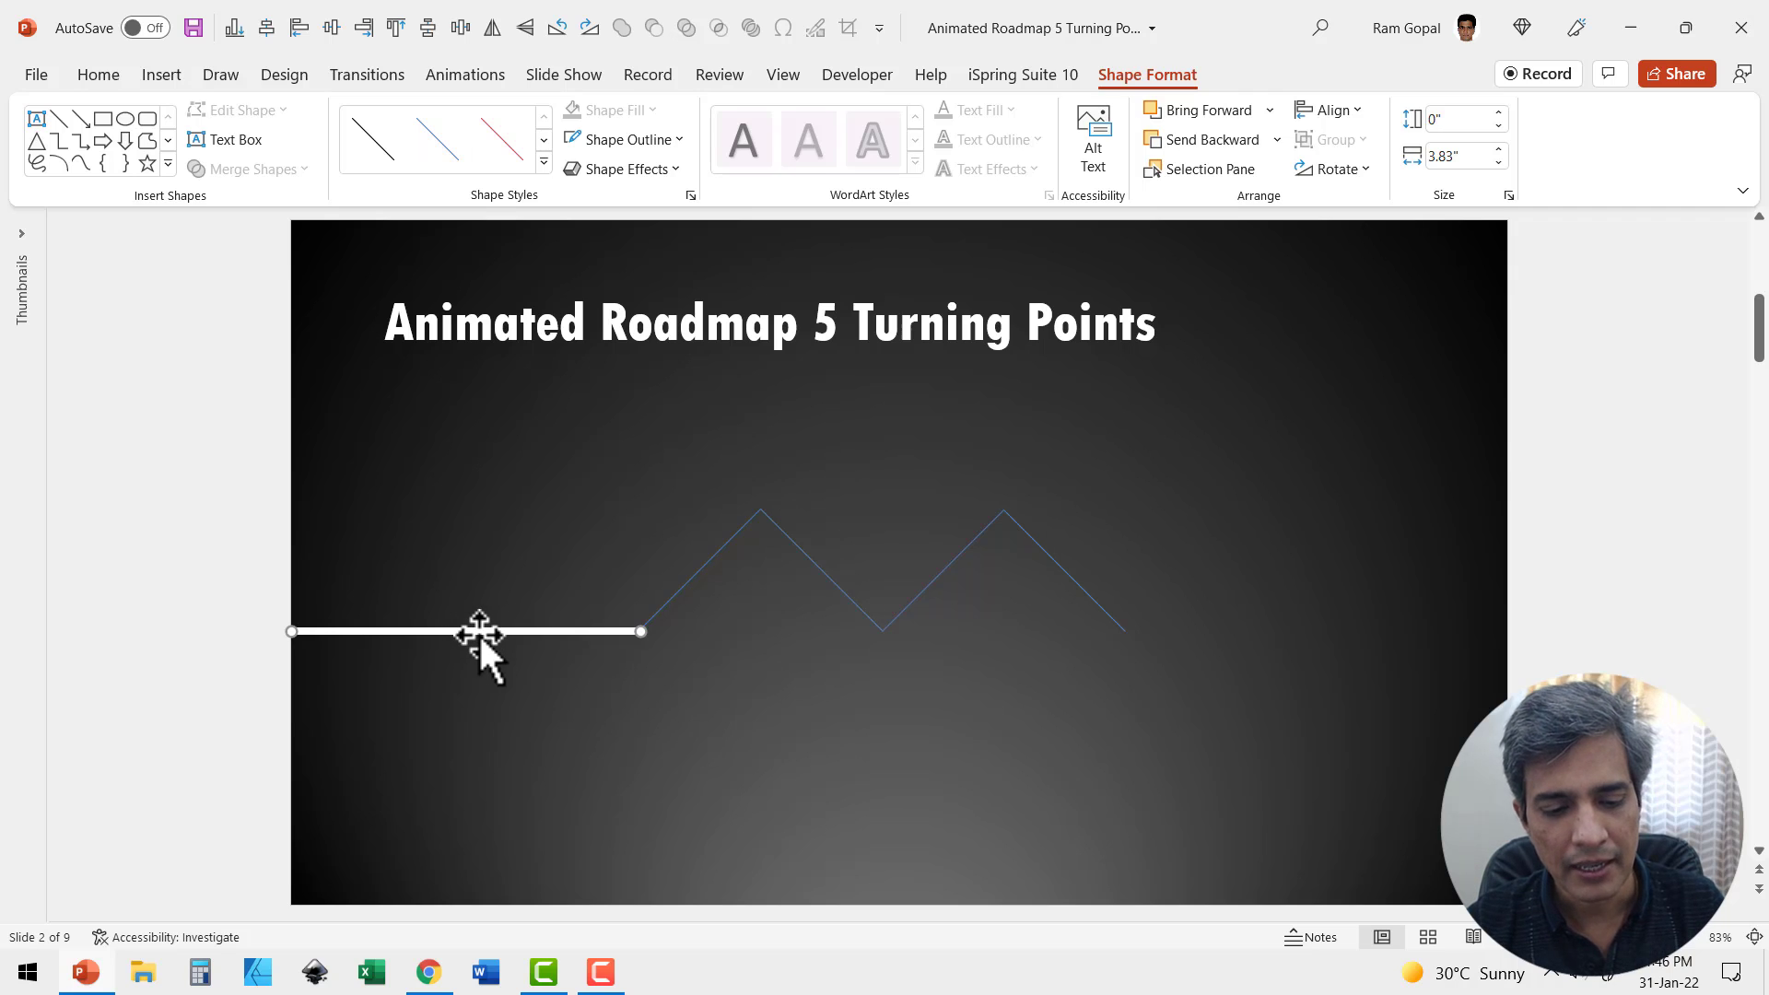
pyautogui.hotkey('ctrl', 'd')
pyautogui.moveTo(527, 645); pyautogui.dragTo(1351, 630)
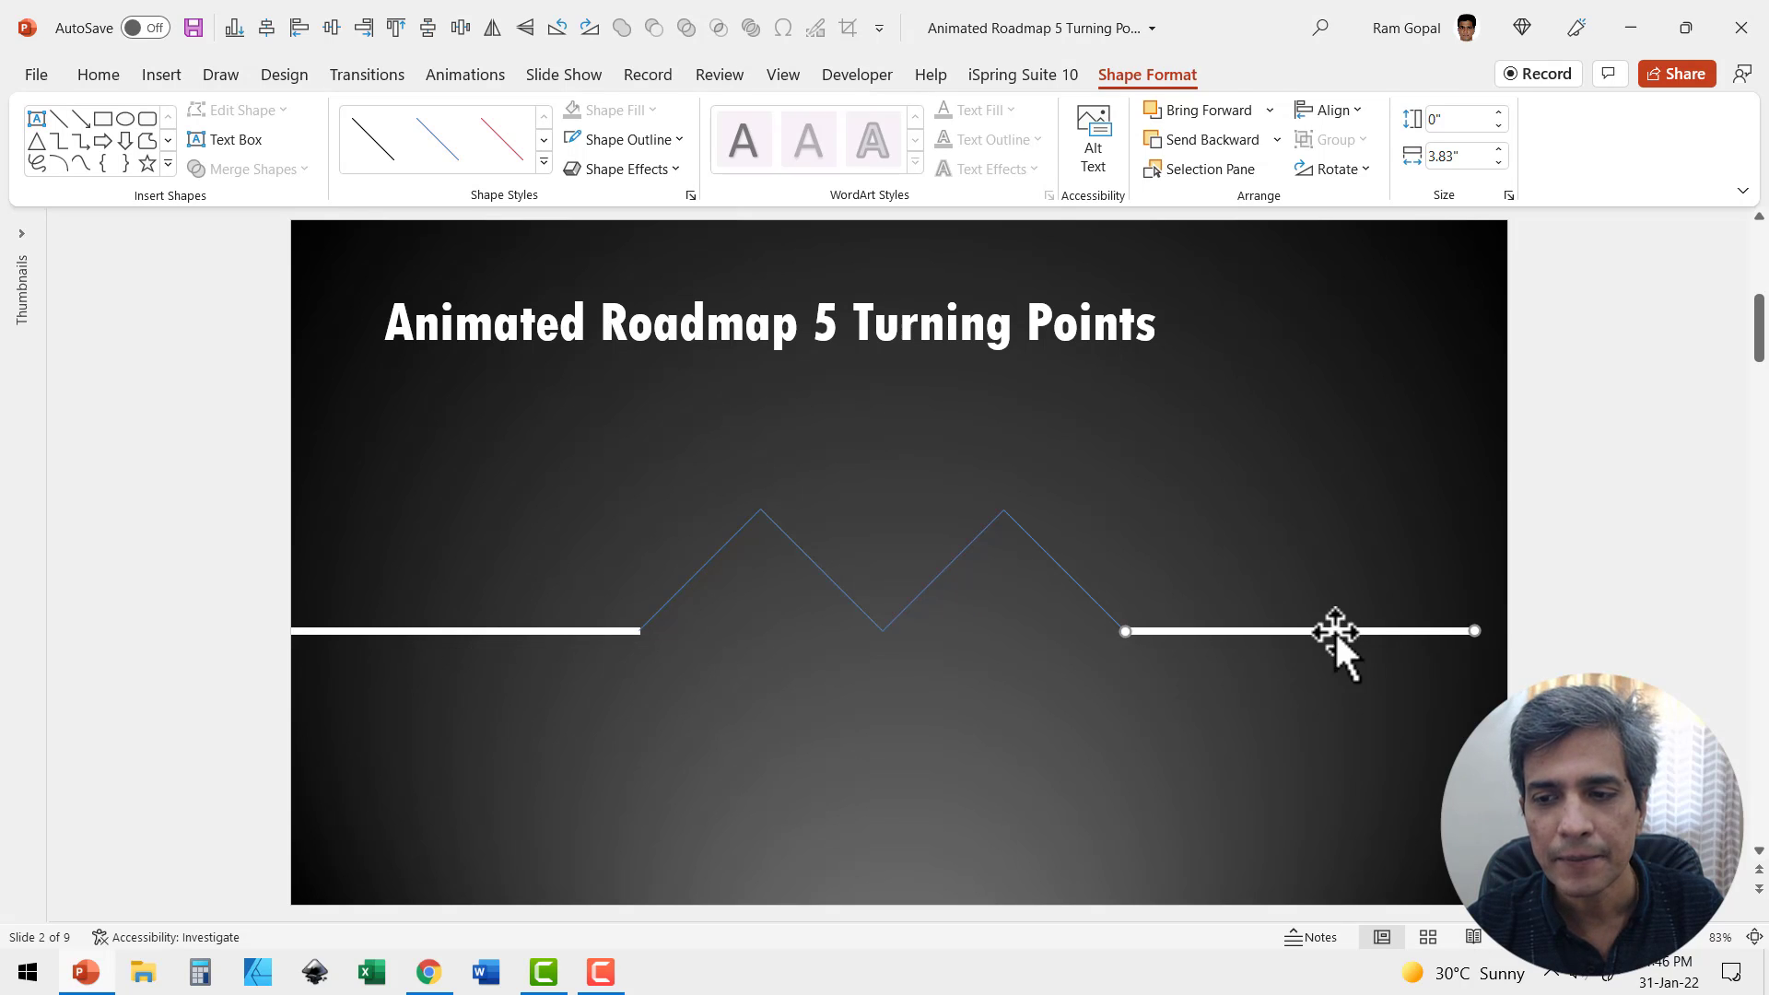
pyautogui.click(1161, 669)
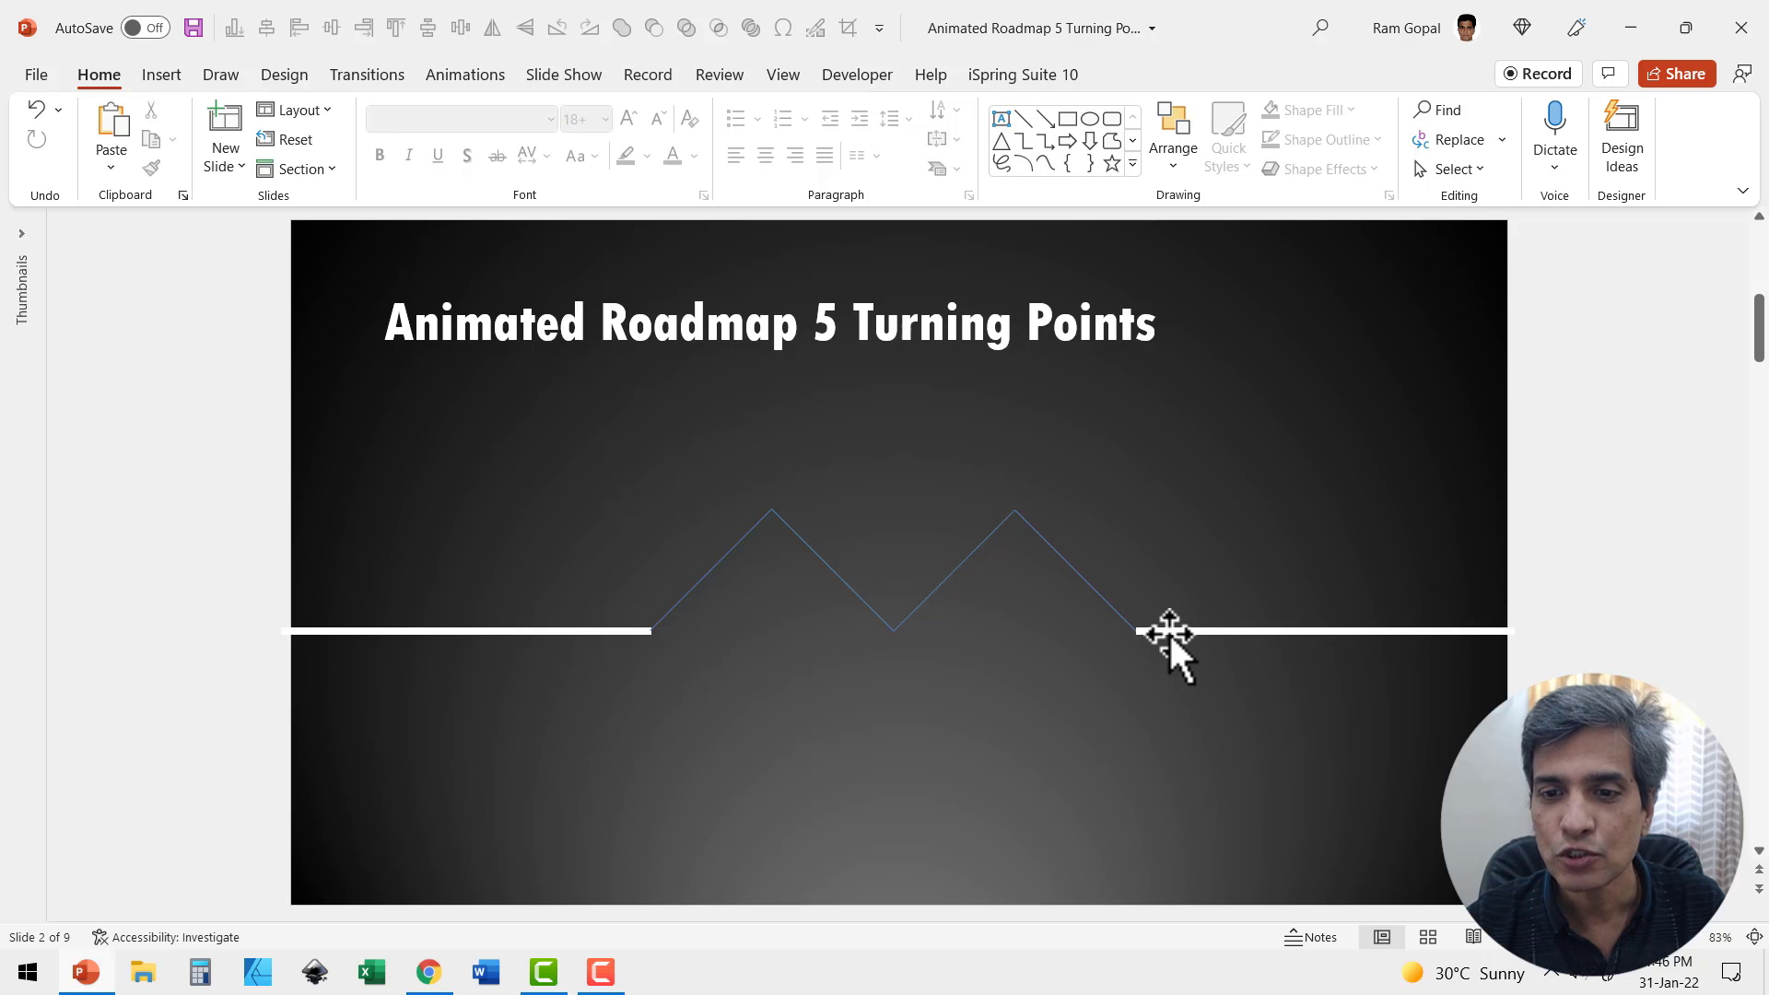
# Step: In Format Shape, set the right white line's Cap type and Join type to Round
pyautogui.rightClick(1174, 634)
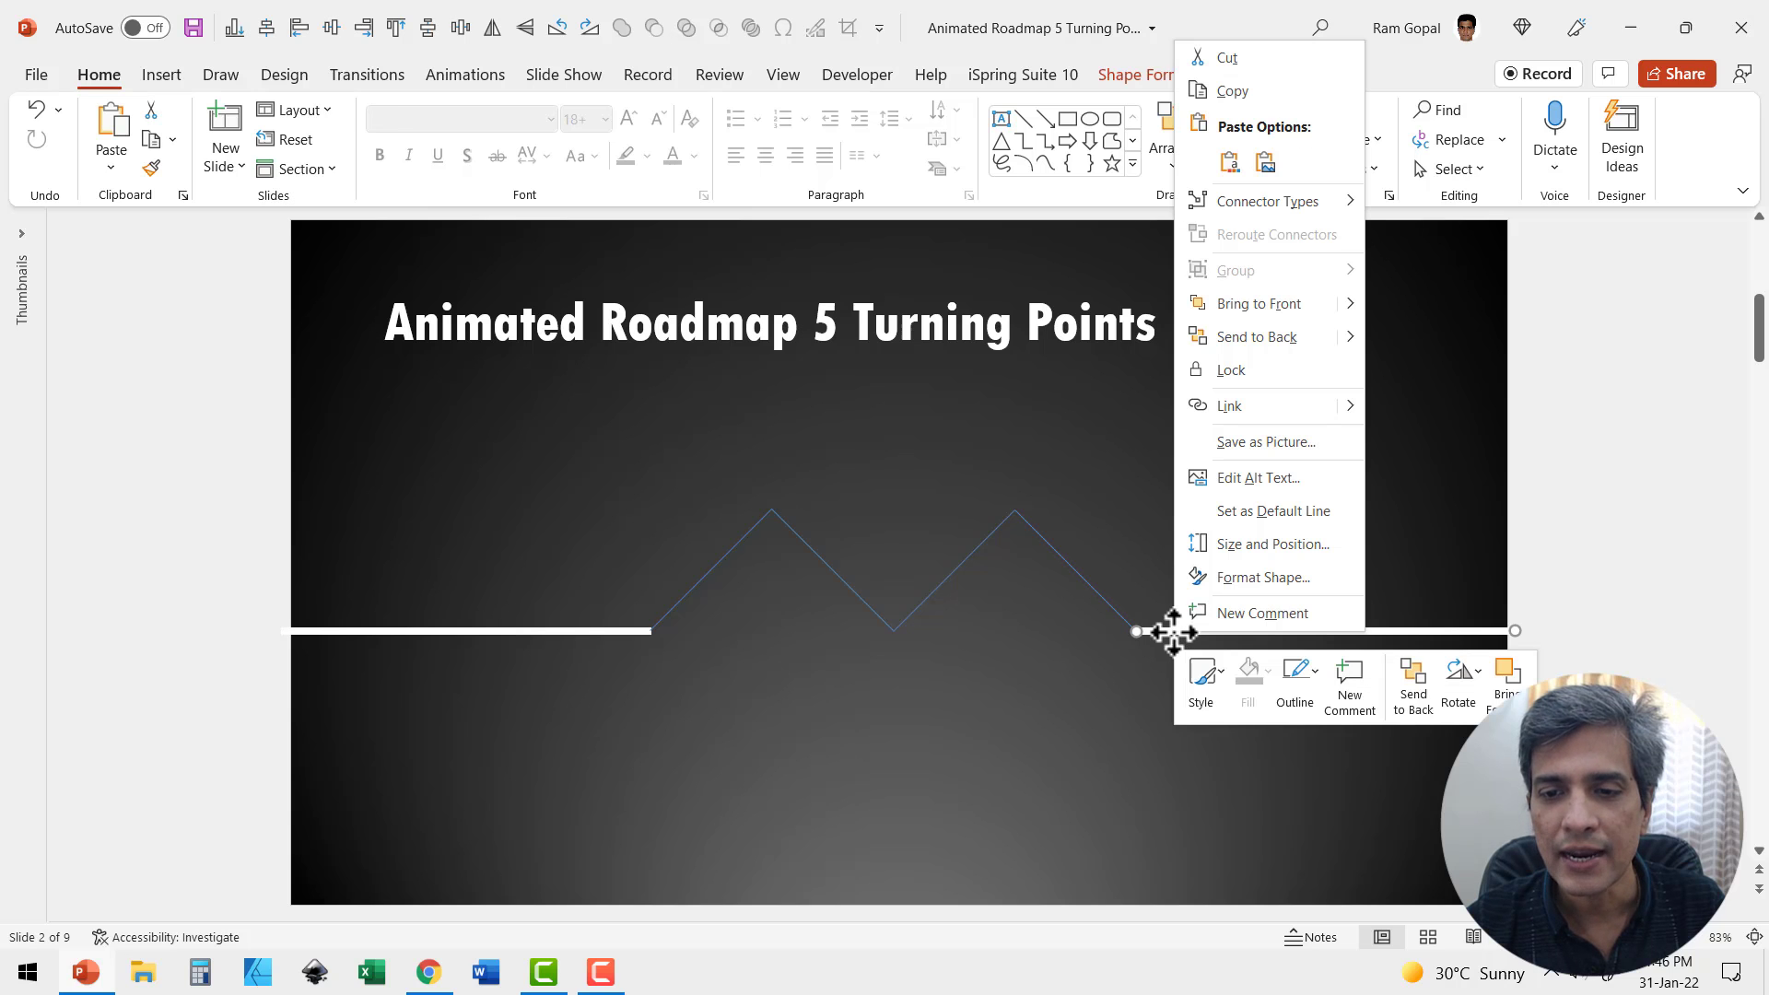
pyautogui.click(1253, 577)
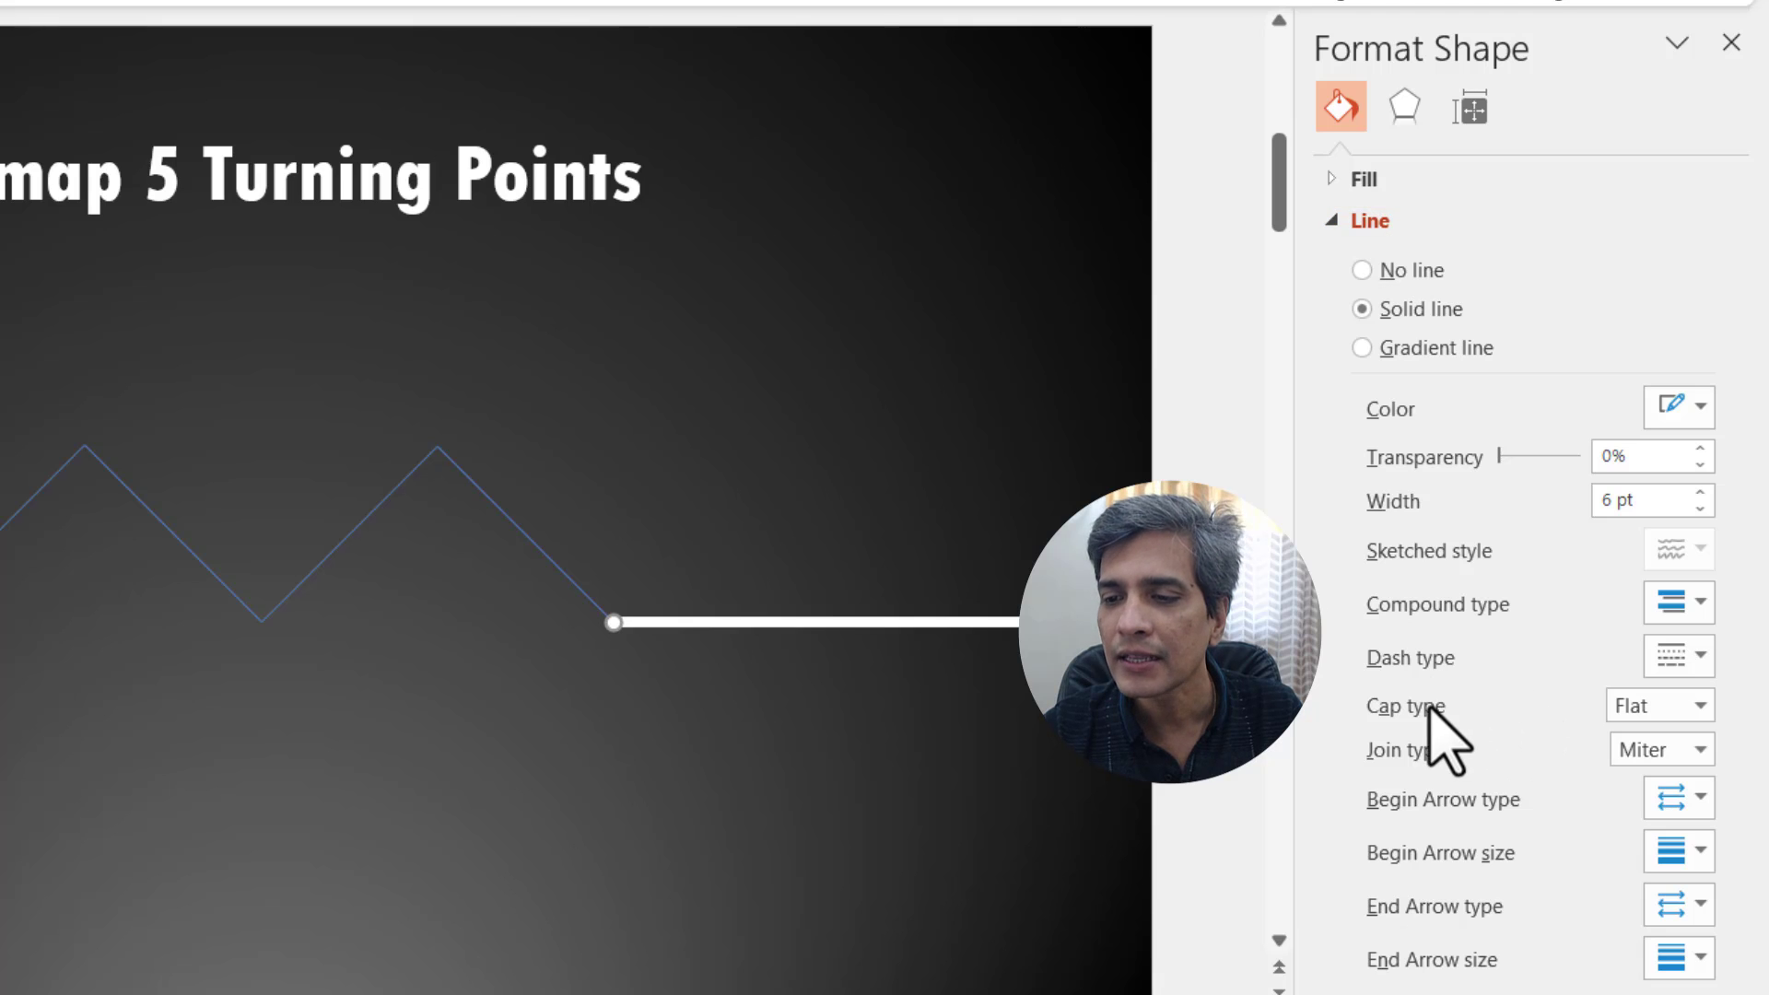
pyautogui.click(1670, 706)
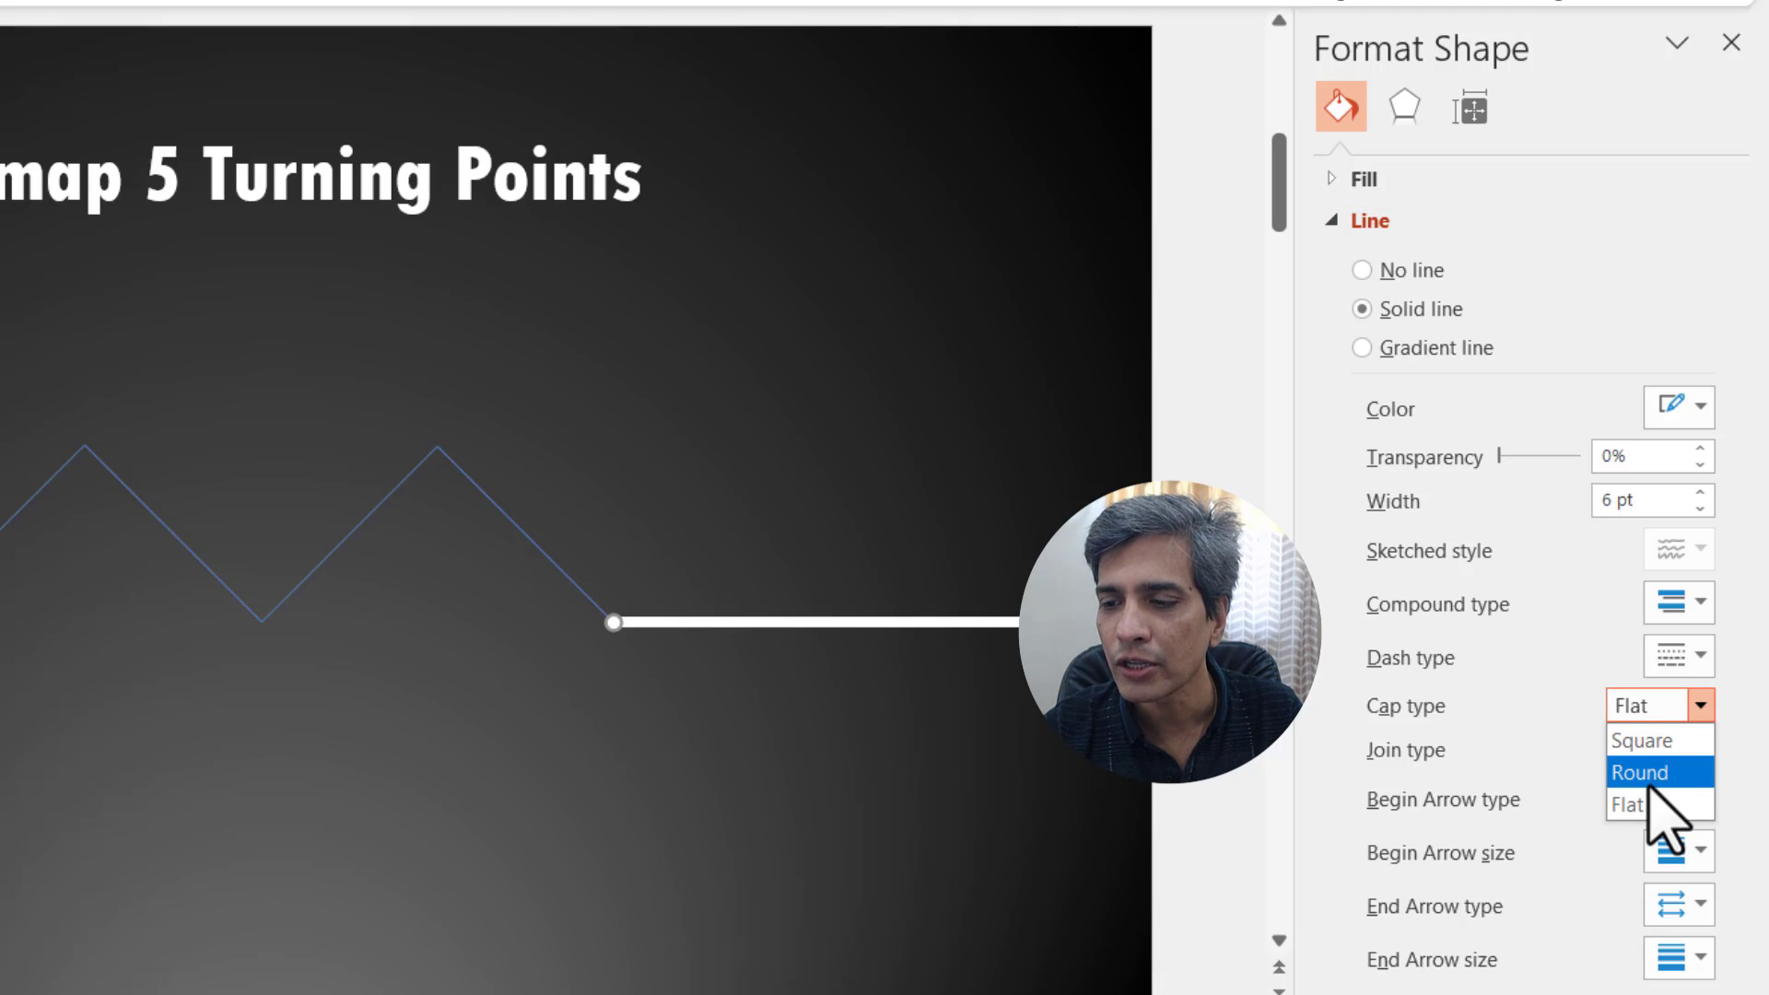
pyautogui.click(1650, 770)
pyautogui.click(1650, 750)
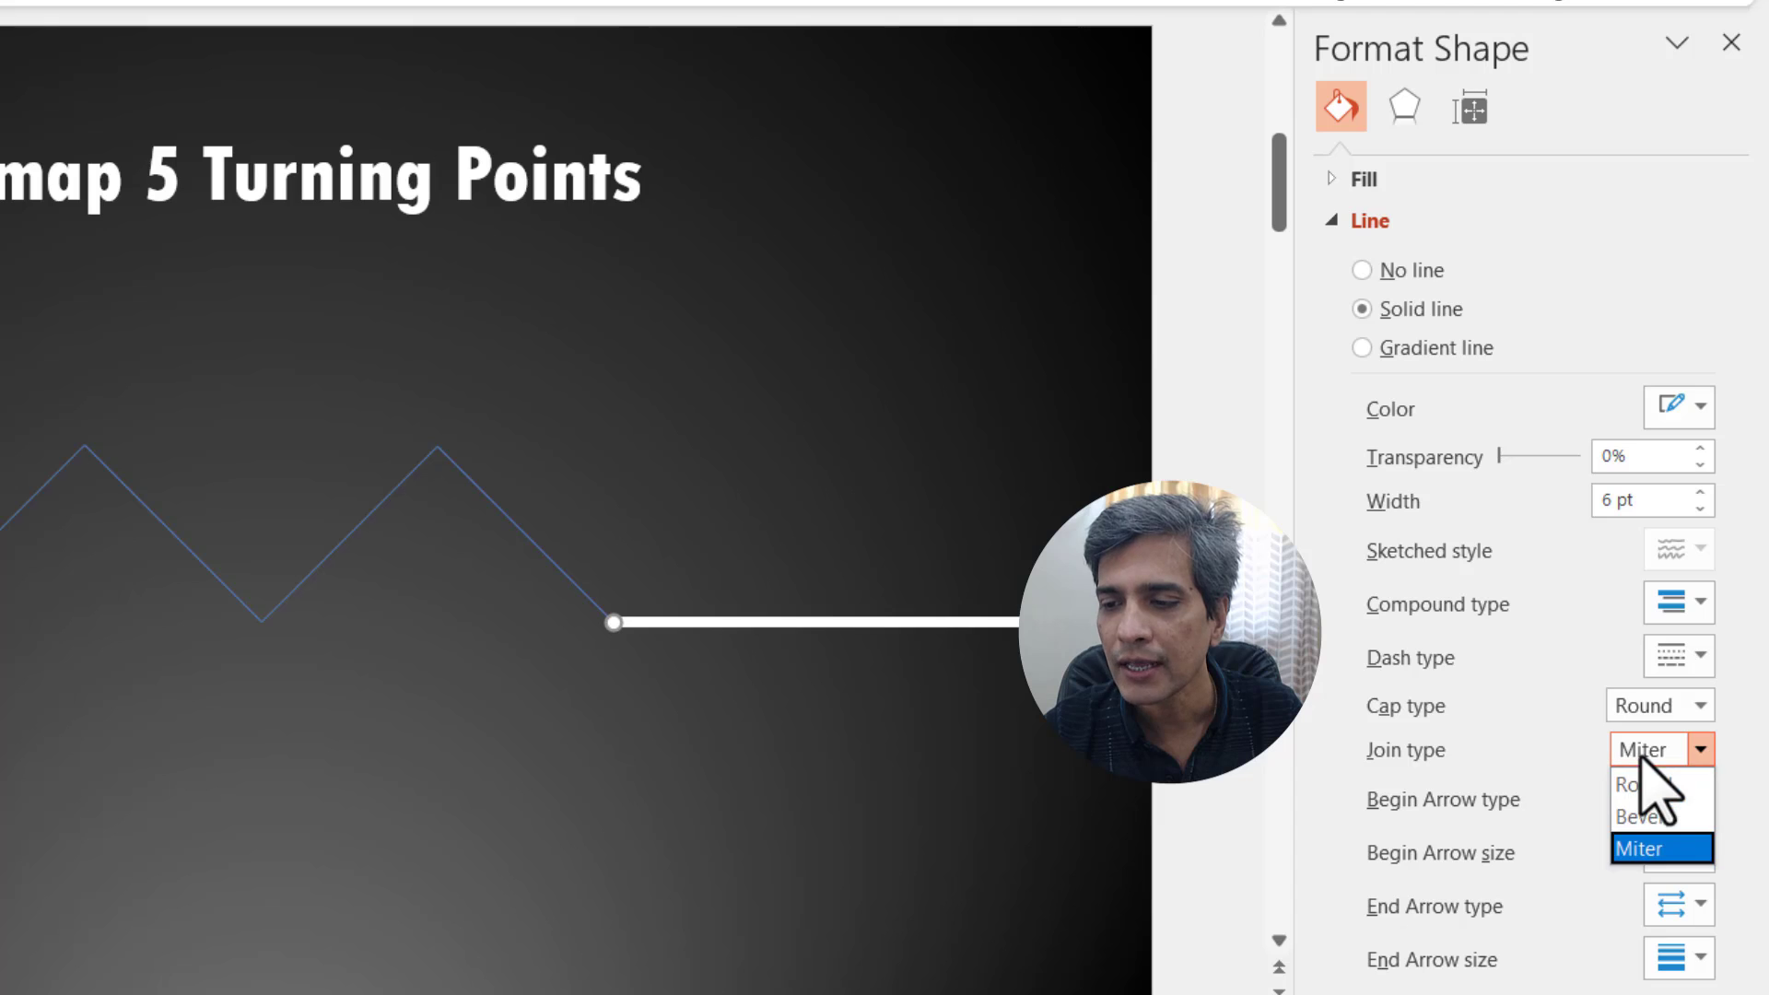
pyautogui.click(1650, 784)
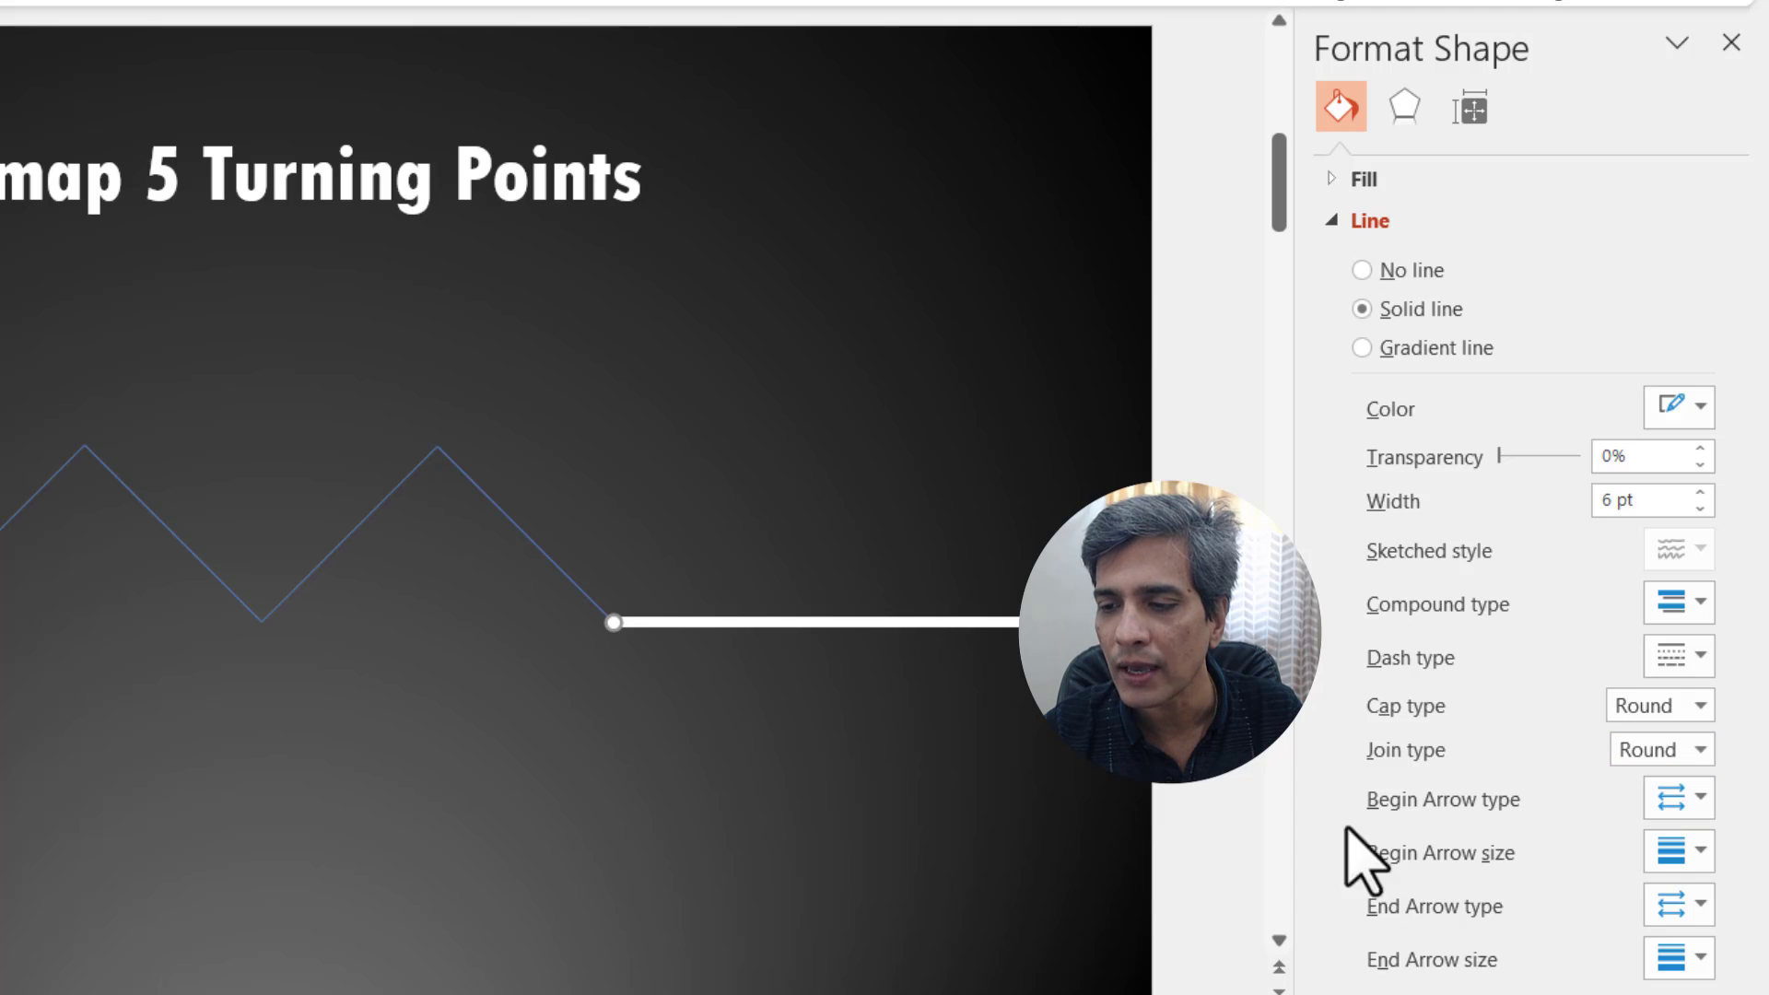
pyautogui.click(623, 598)
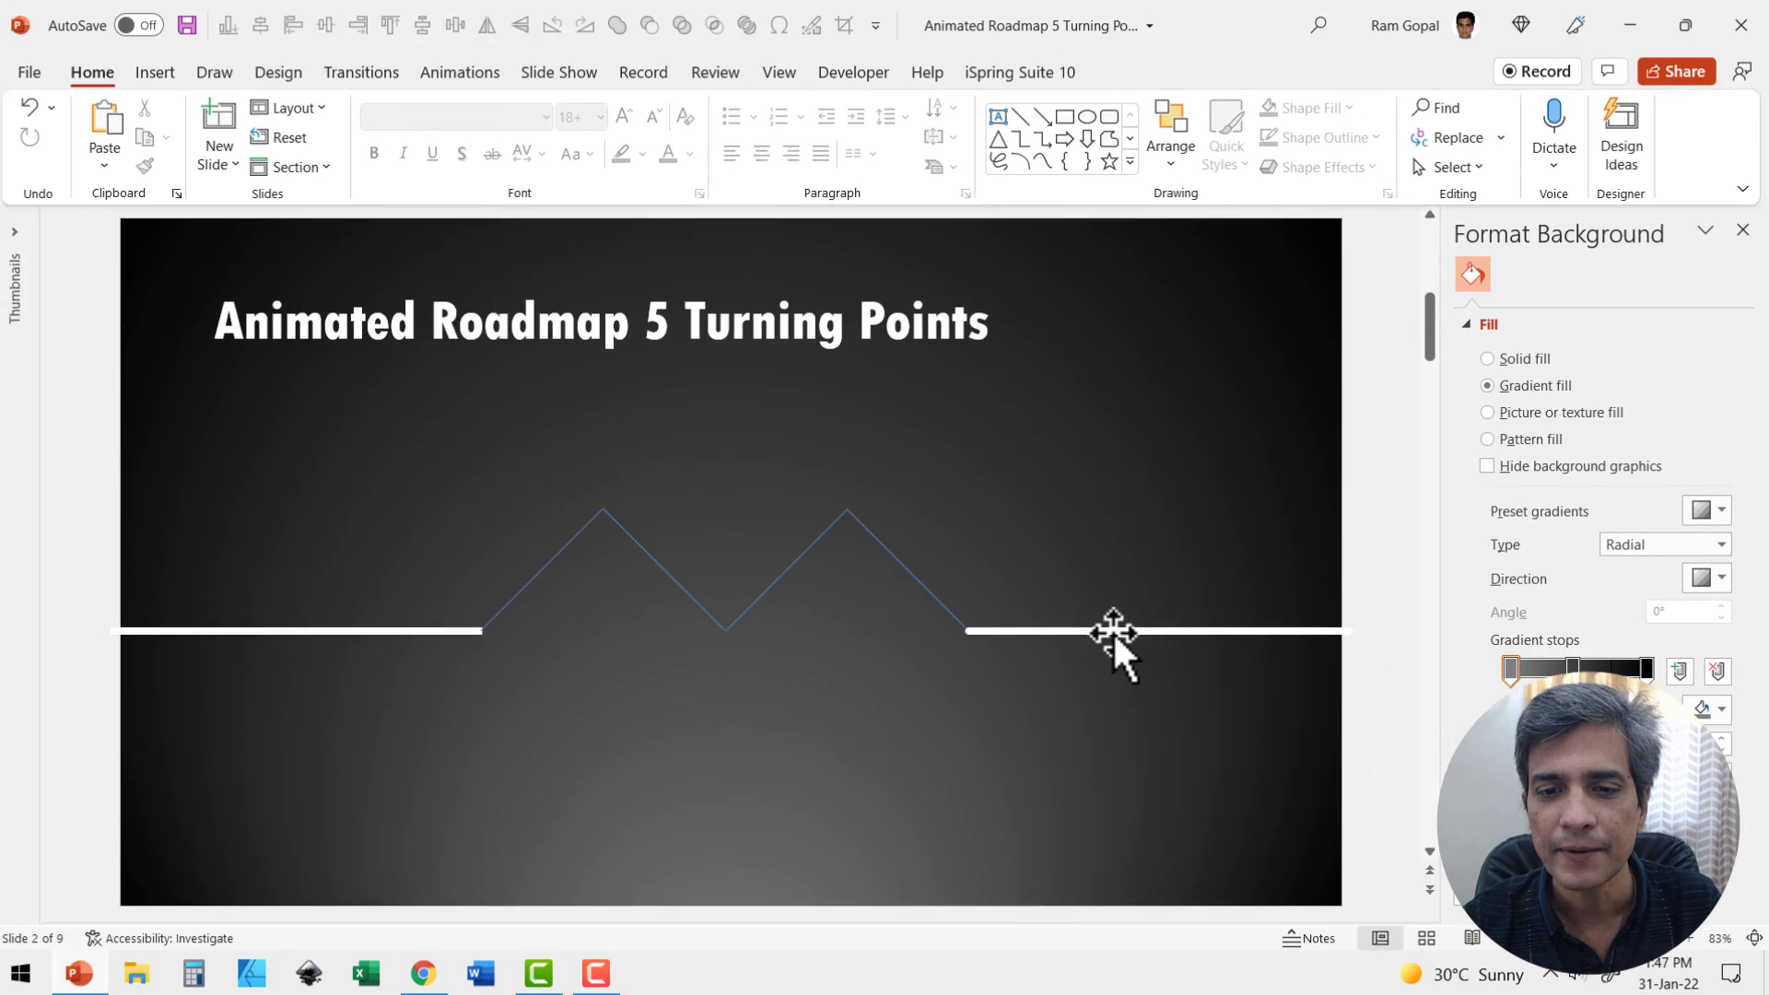
pyautogui.click(821, 622)
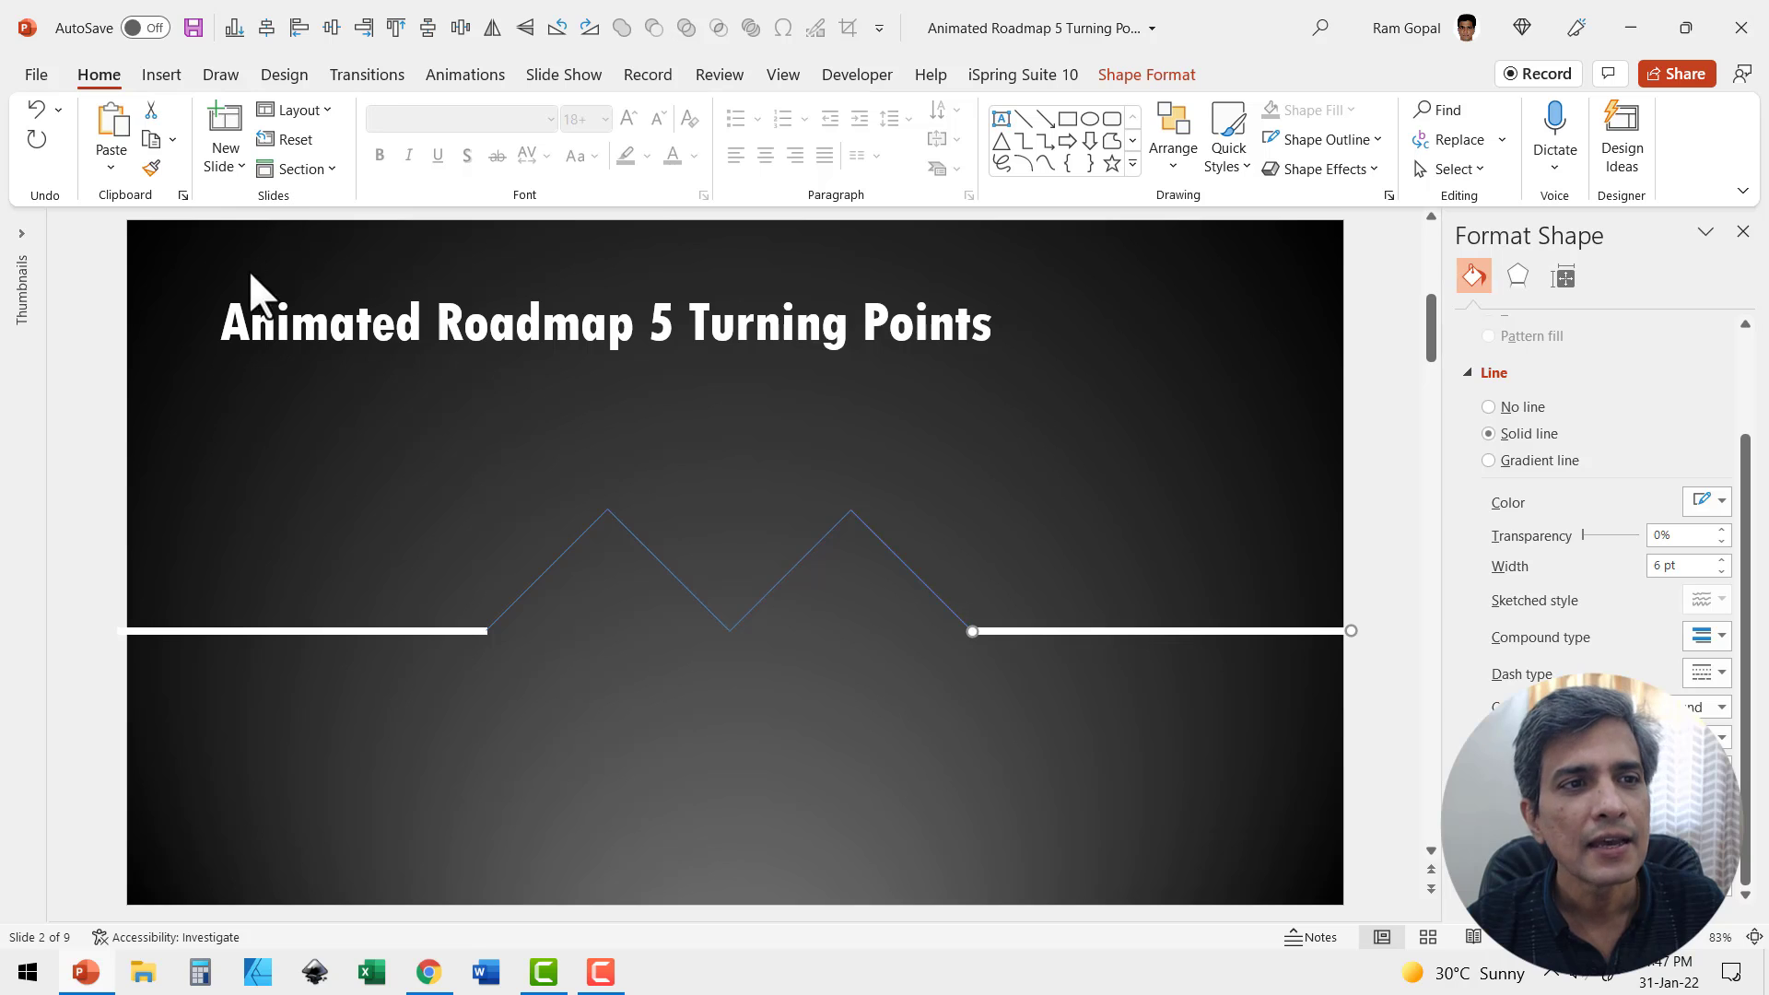
# Step: Copy the white line's style onto all four zigzag diagonals and the left line with Format Painter
pyautogui.click(152, 167)
pyautogui.click(911, 569)
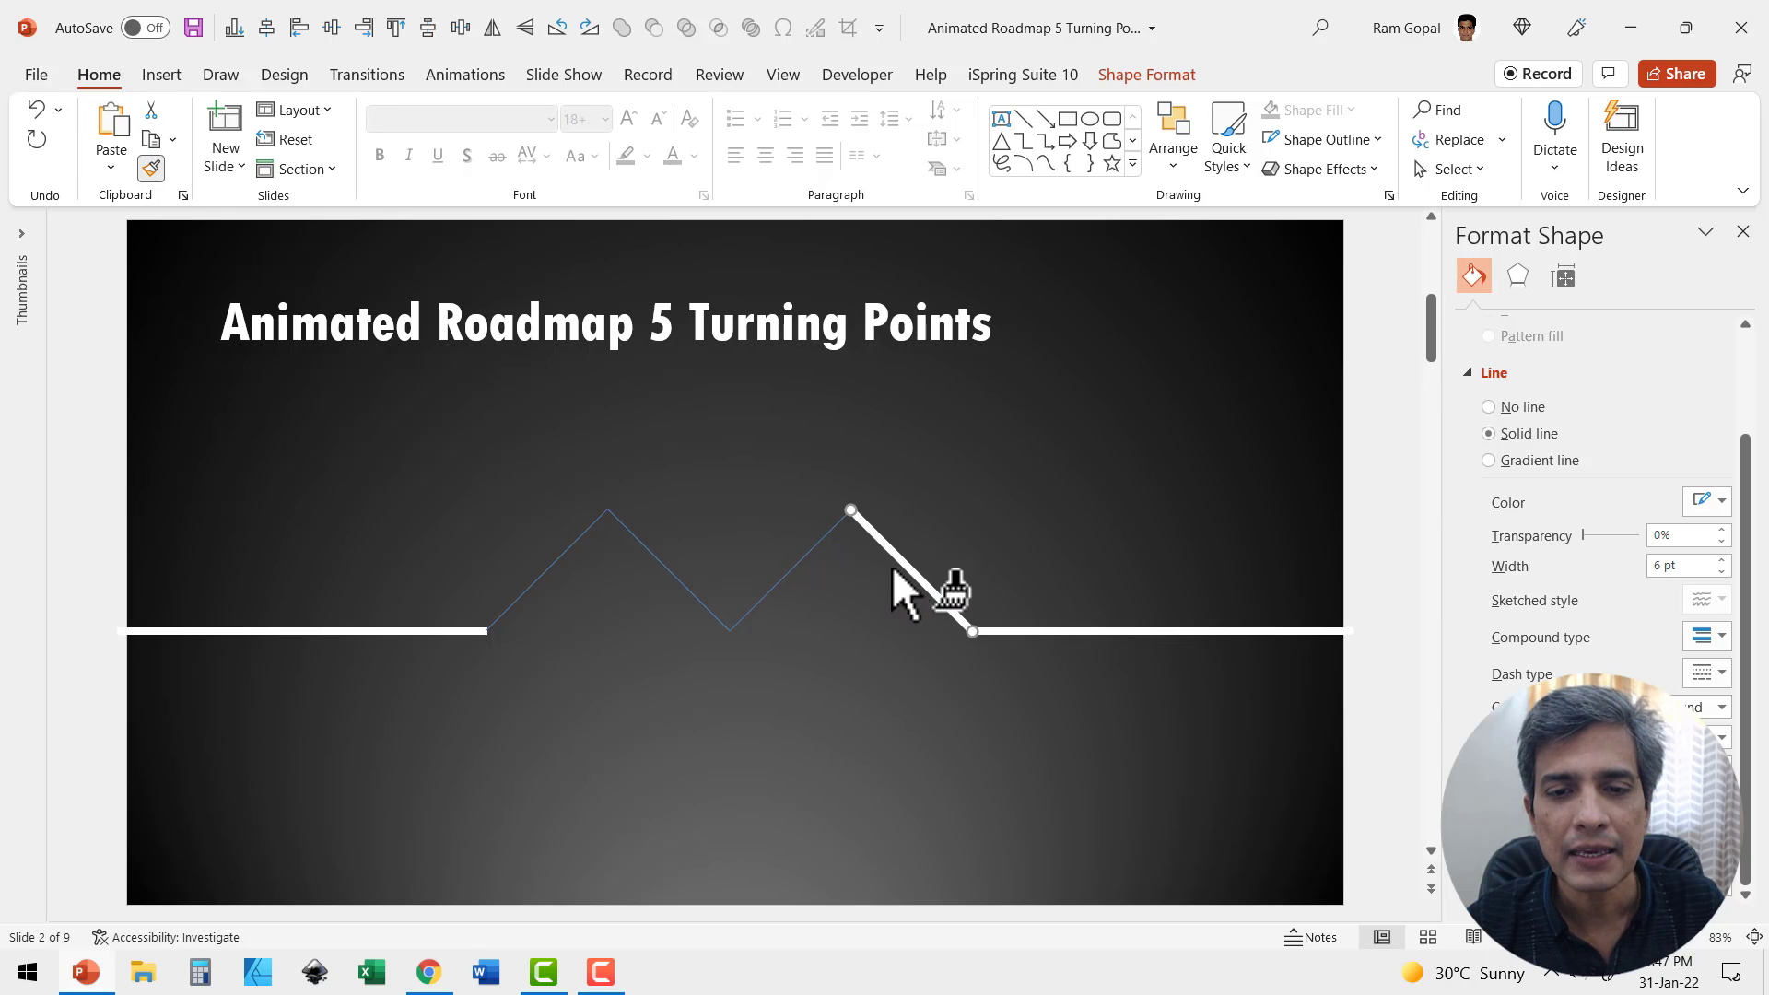
pyautogui.click(798, 563)
pyautogui.click(665, 568)
pyautogui.click(552, 564)
pyautogui.click(400, 630)
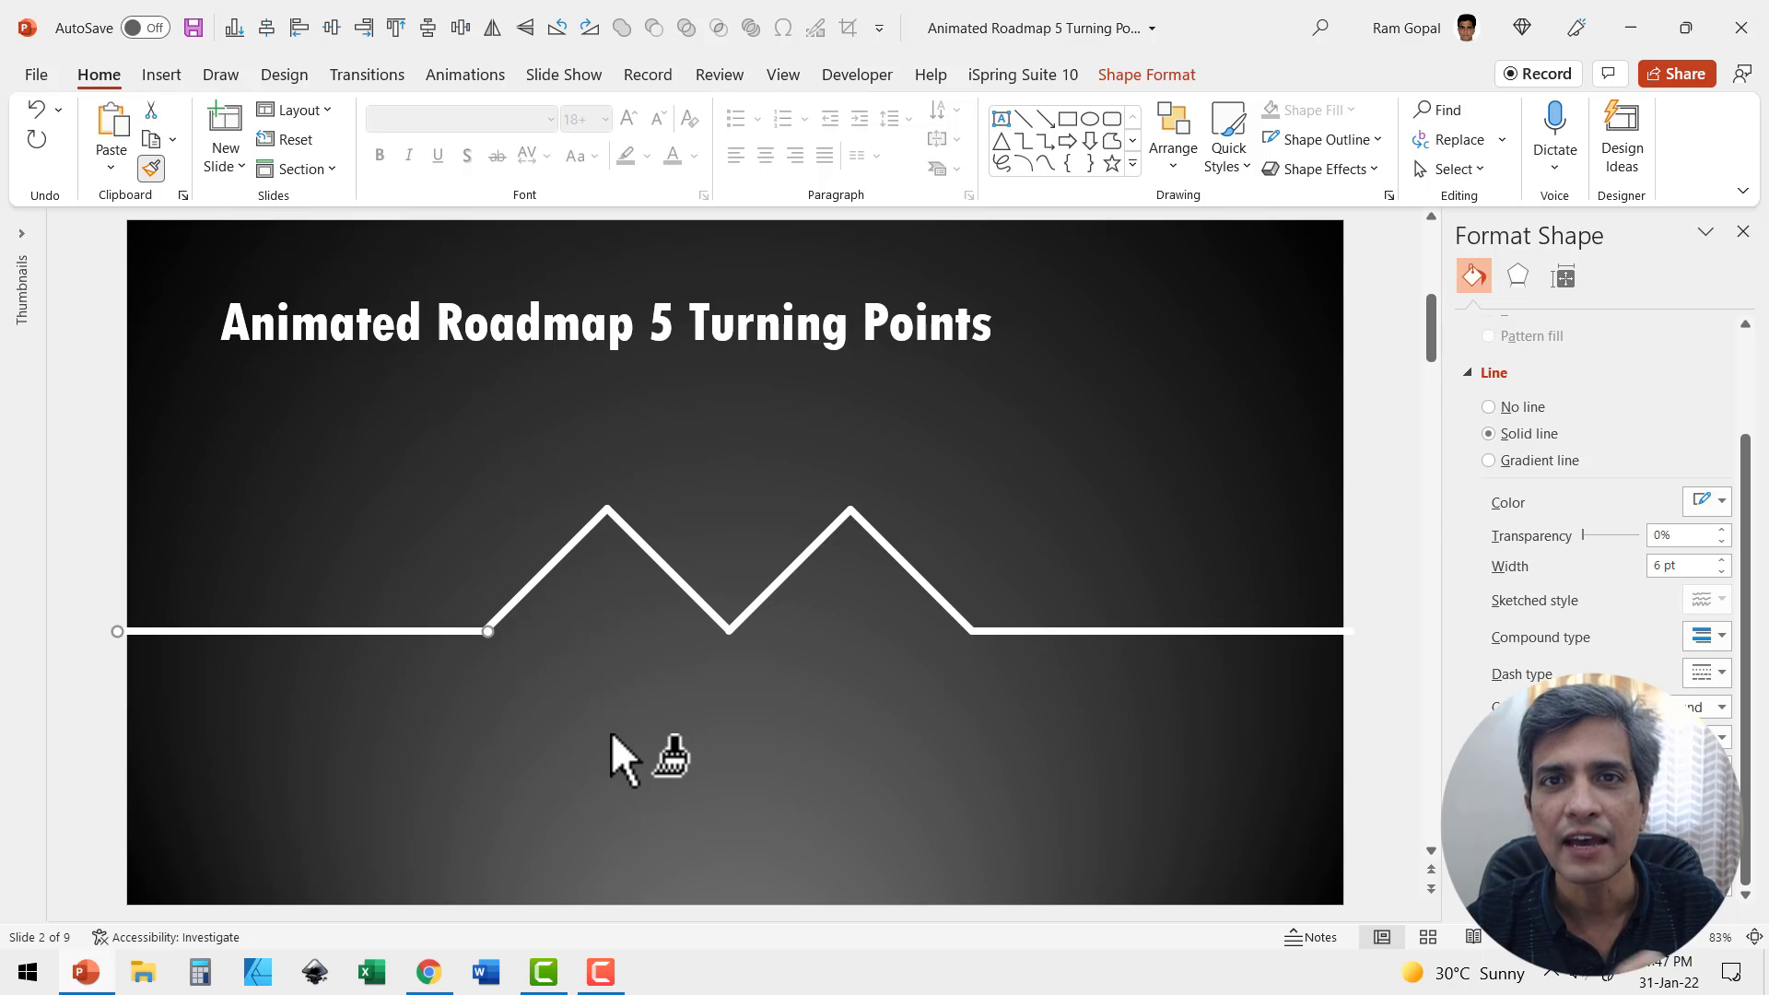
pyautogui.click(635, 678)
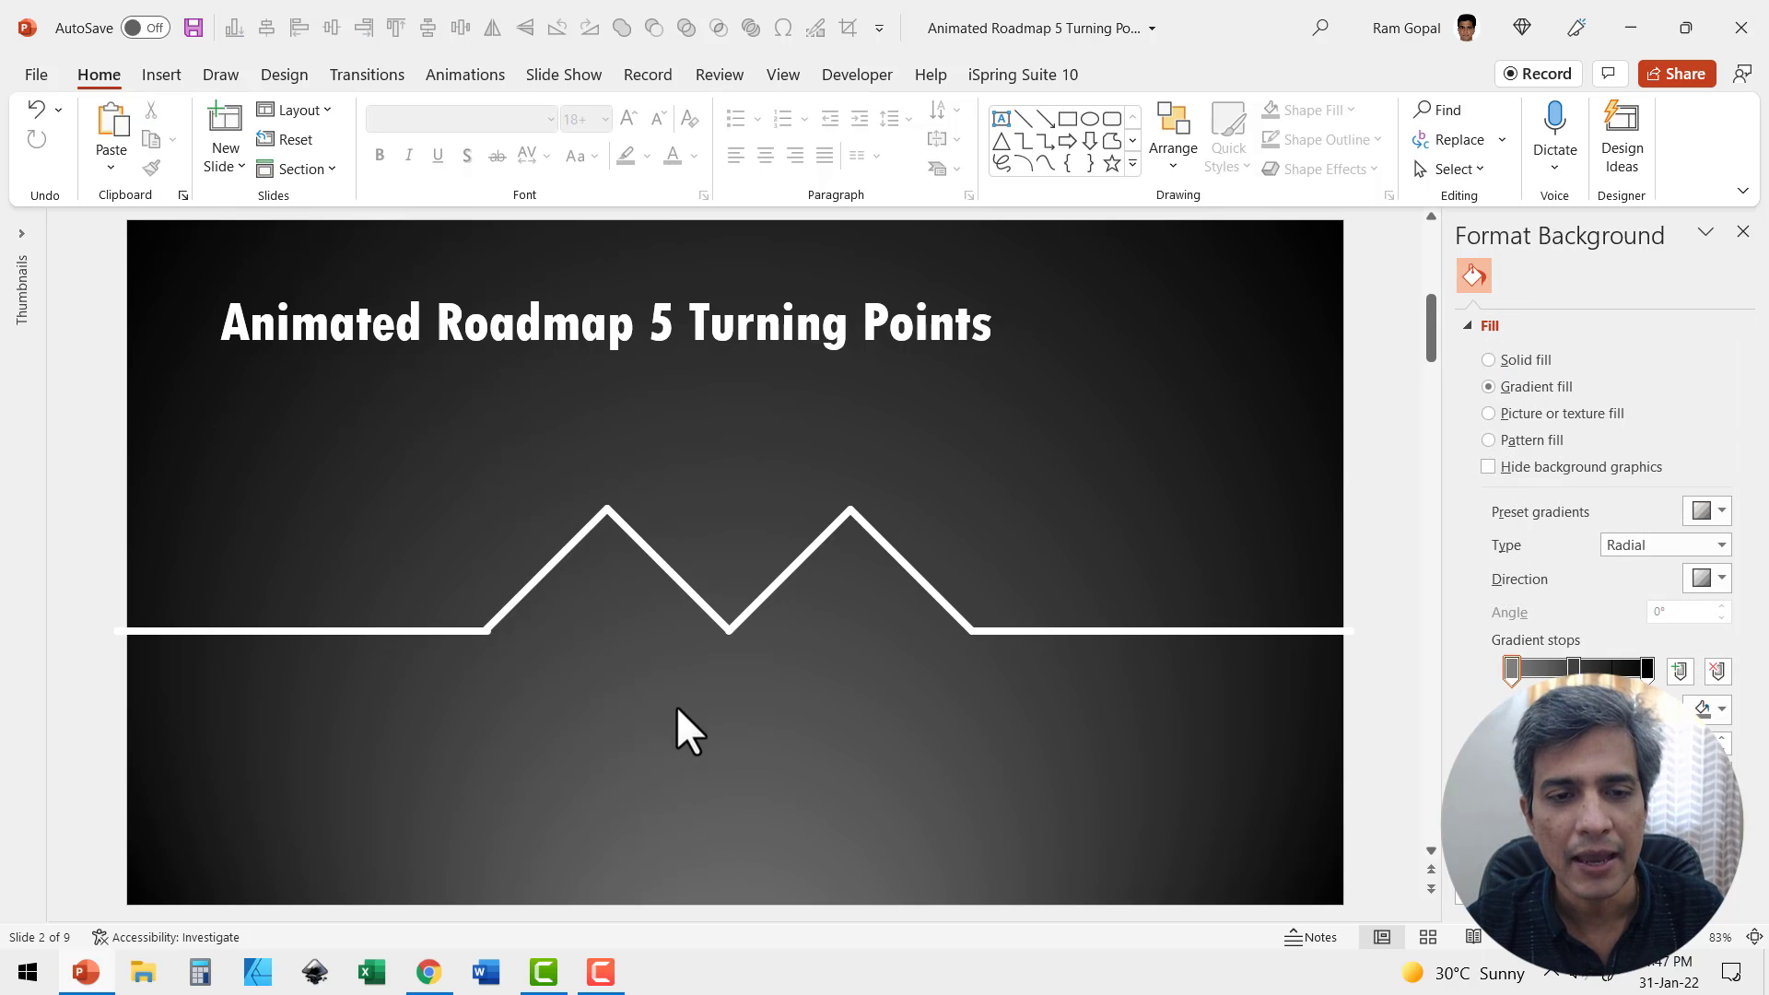
# Step: Nudge the left horizontal line slightly left
pyautogui.click(433, 633)
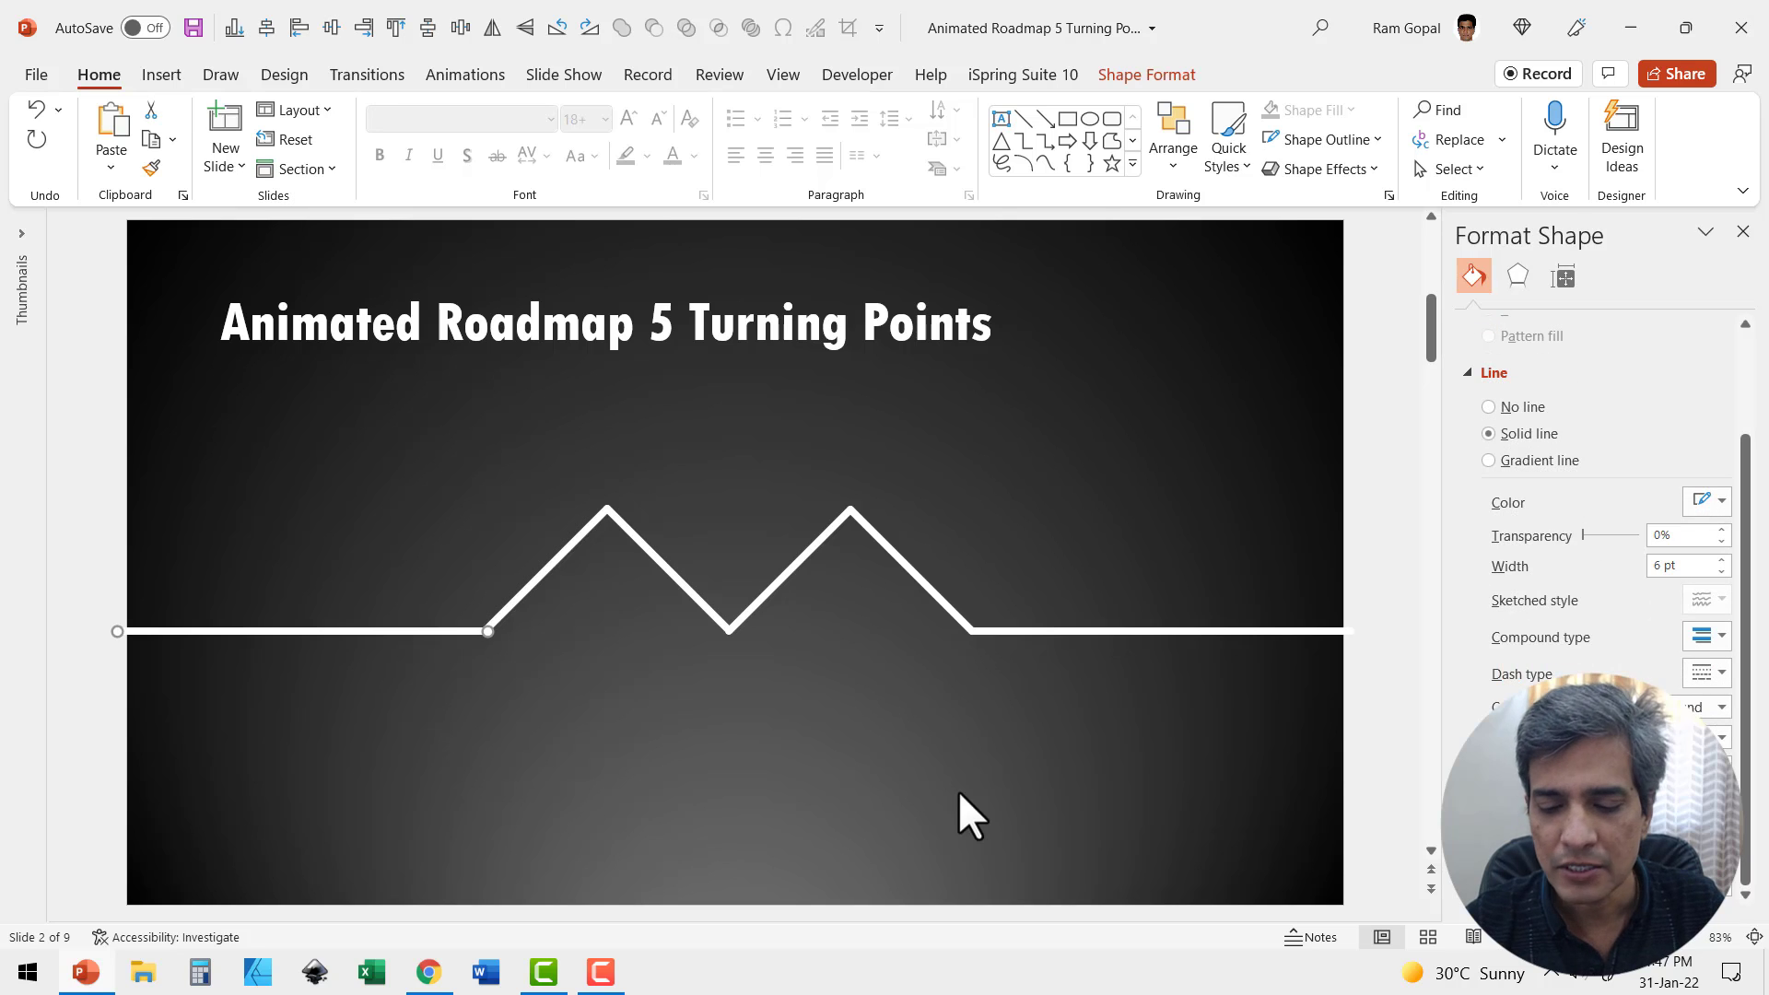
pyautogui.press('Left')
pyautogui.press('Left')
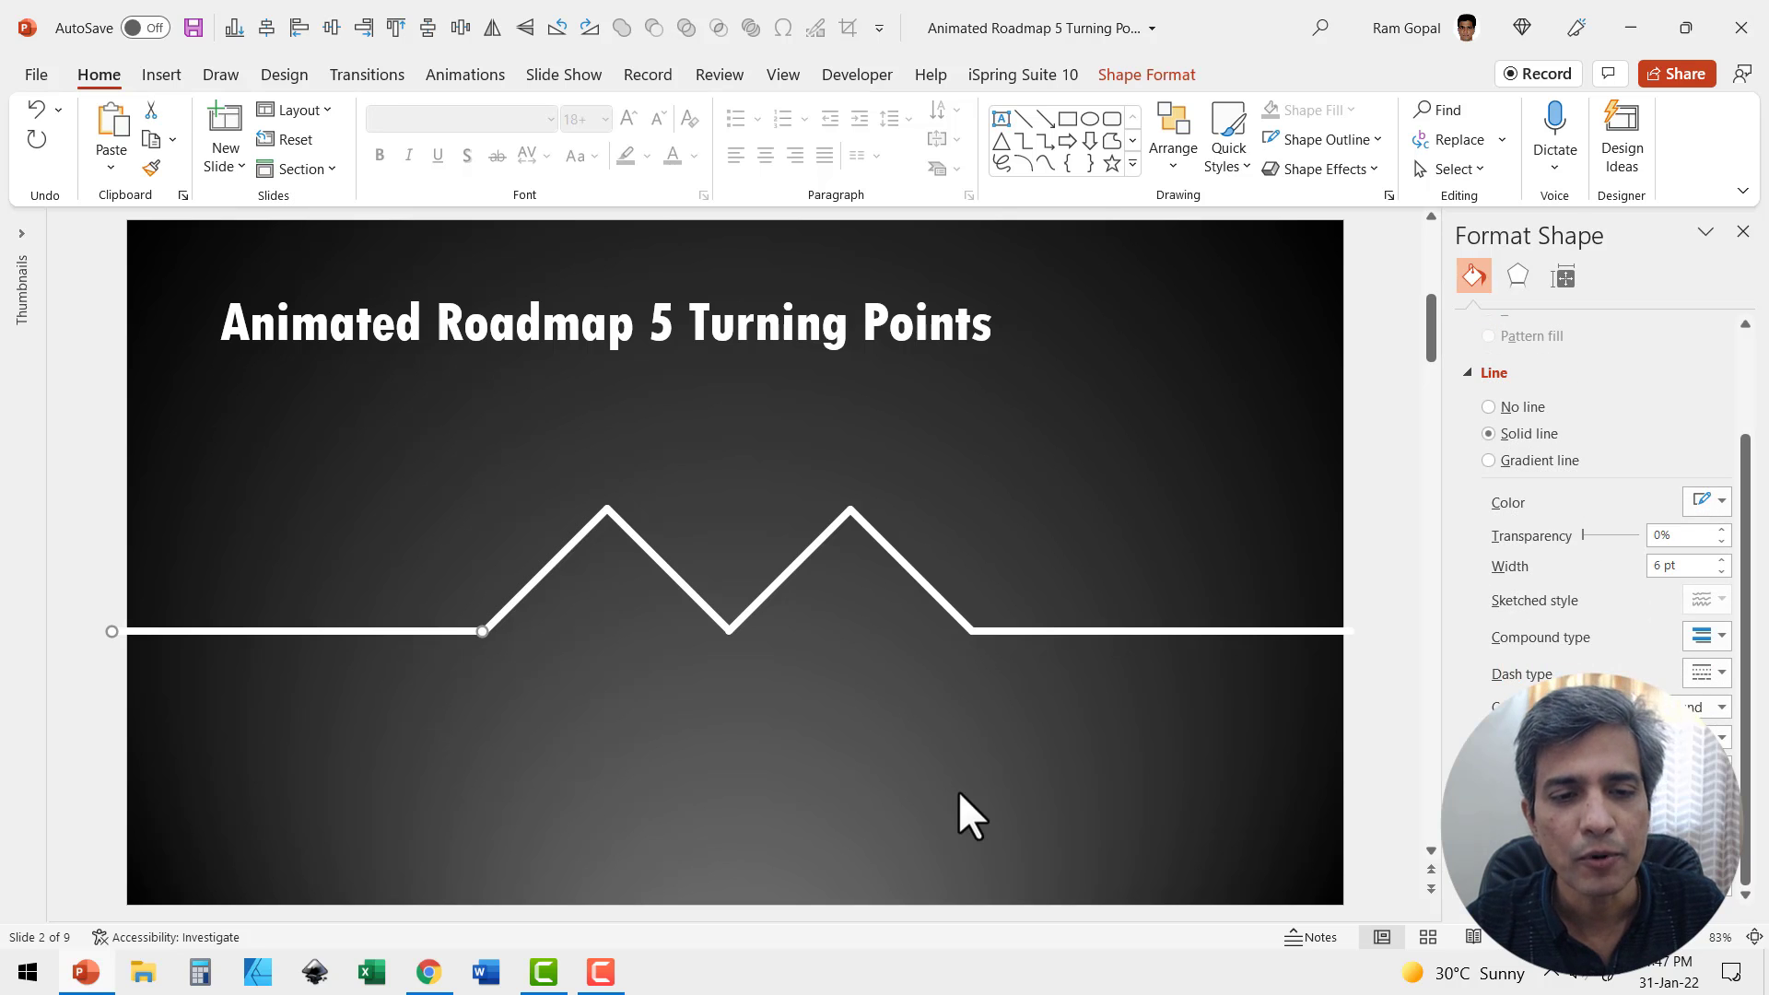
pyautogui.click(958, 793)
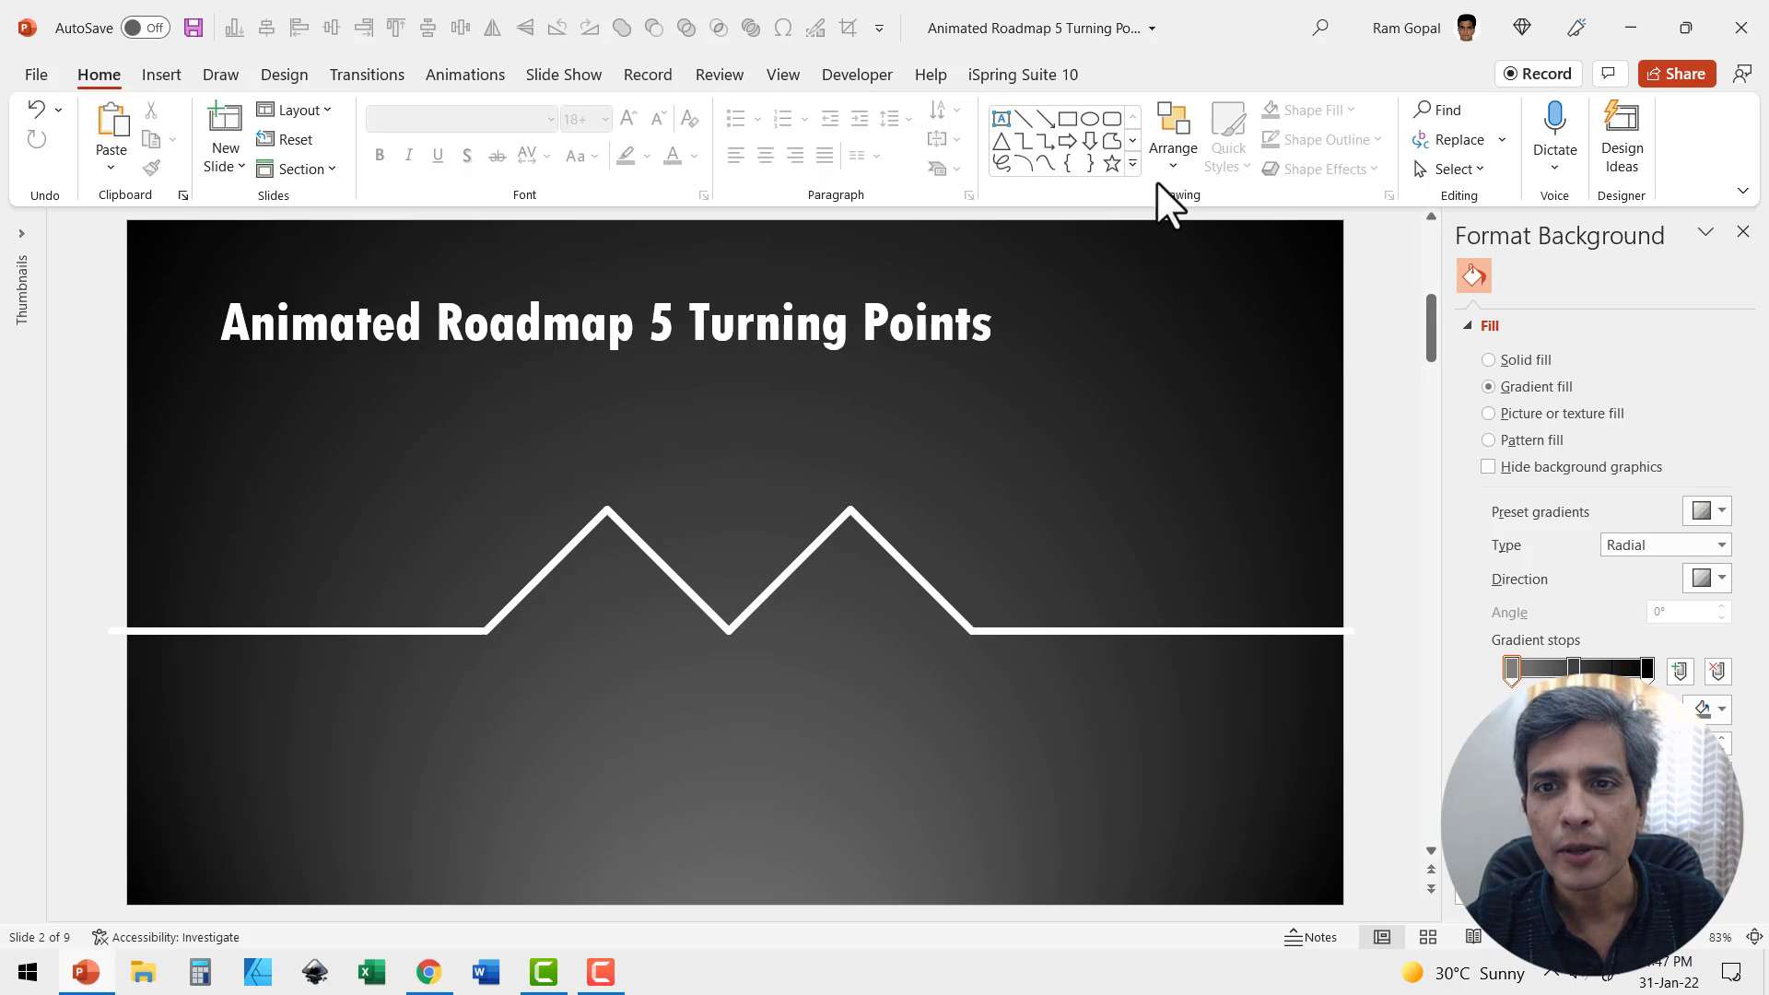
# Step: Draw a right-pointing arrow shape at the road's left start and widen its head
pyautogui.click(1132, 163)
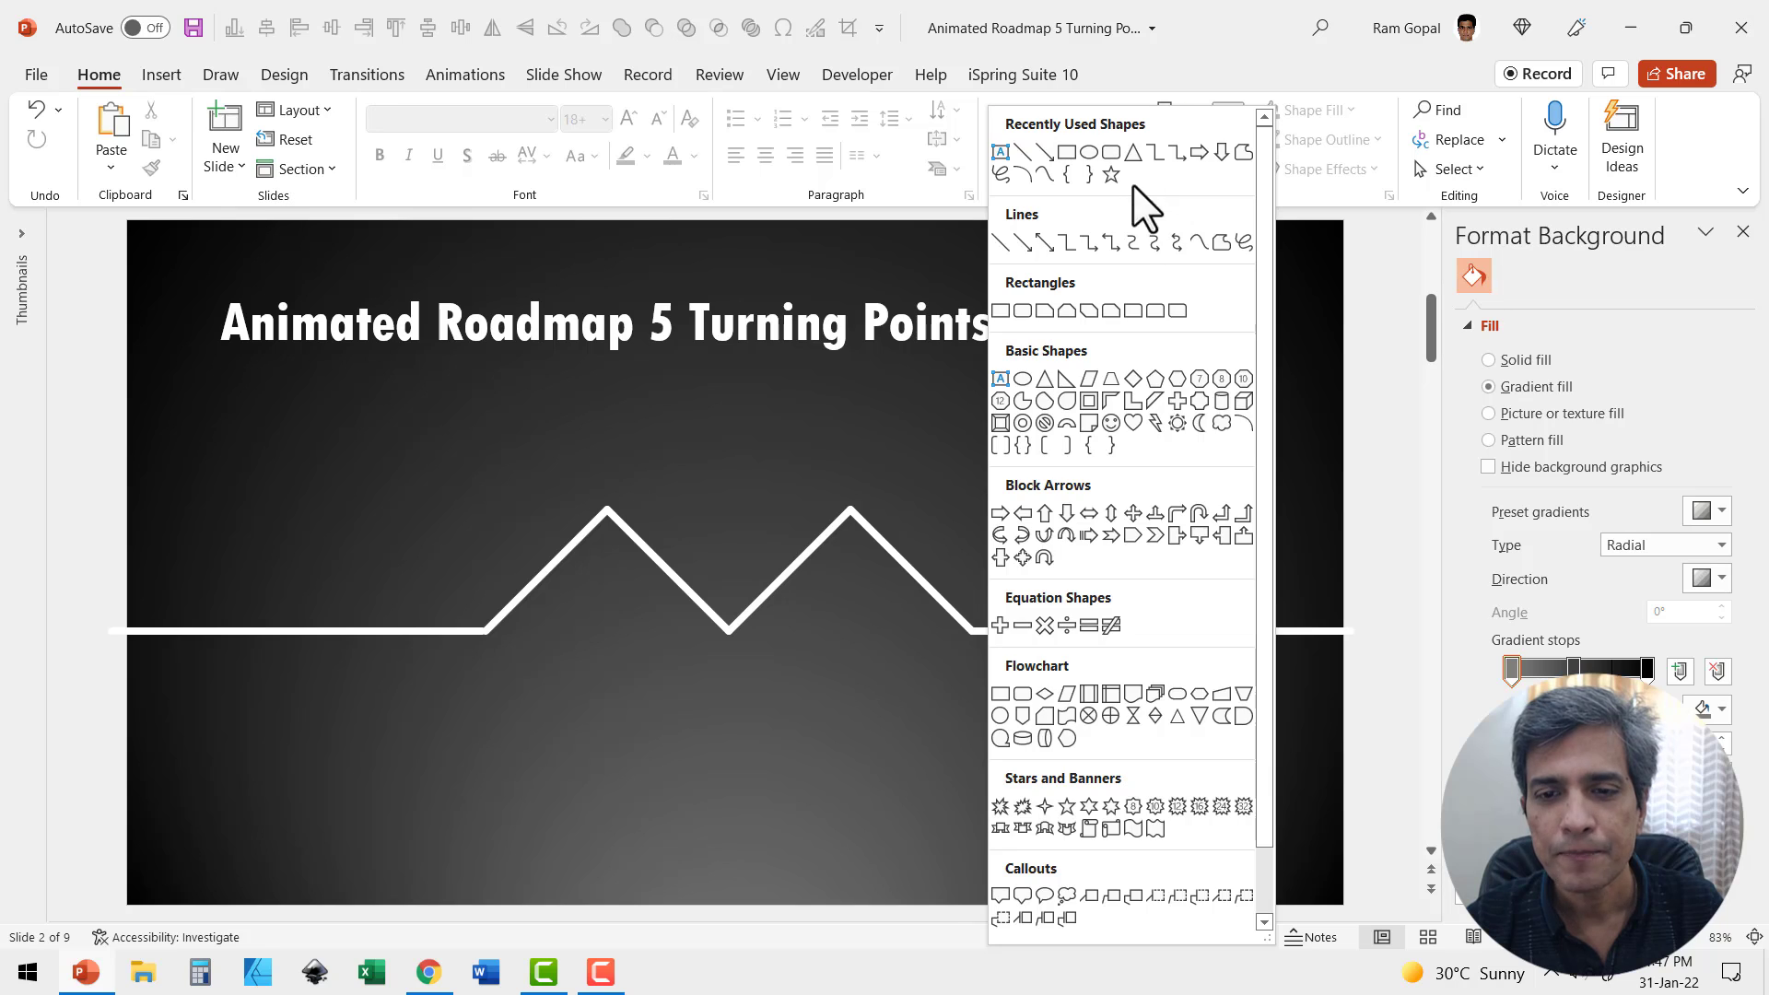
pyautogui.click(999, 514)
pyautogui.moveTo(499, 701); pyautogui.dragTo(582, 802)
pyautogui.moveTo(540, 701); pyautogui.dragTo(479, 631)
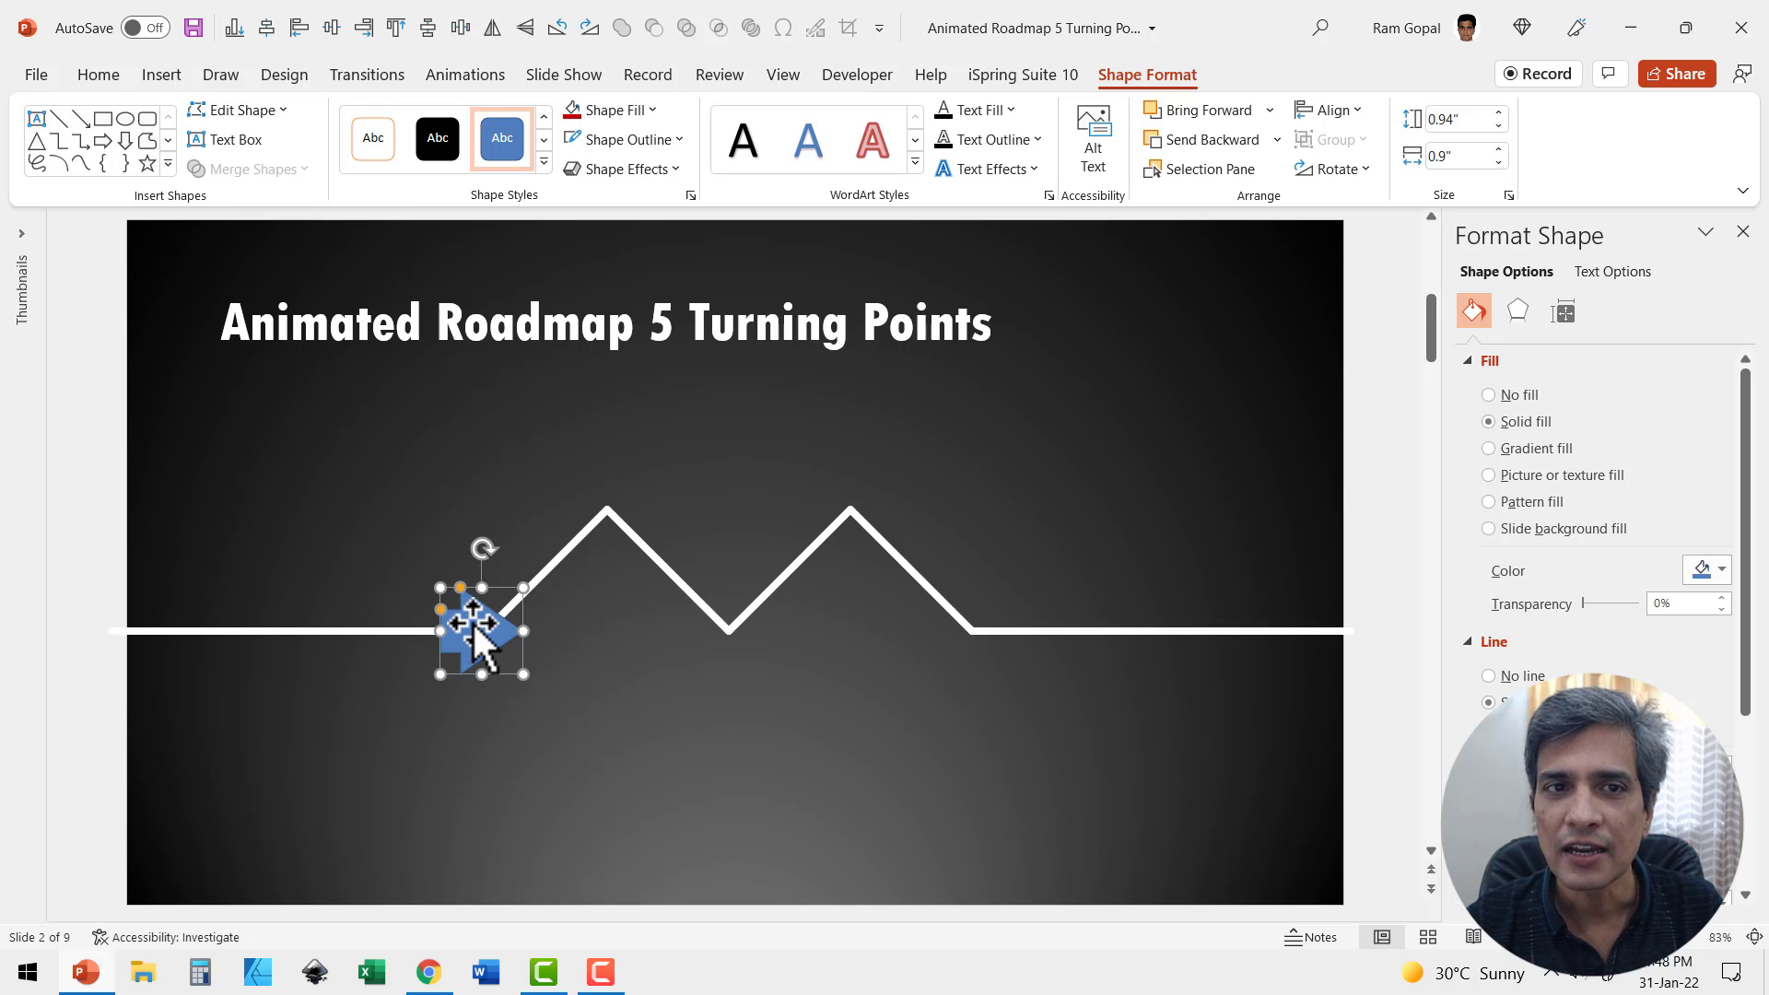
# Step: Fill the arrow gold and remove its outline
pyautogui.click(619, 107)
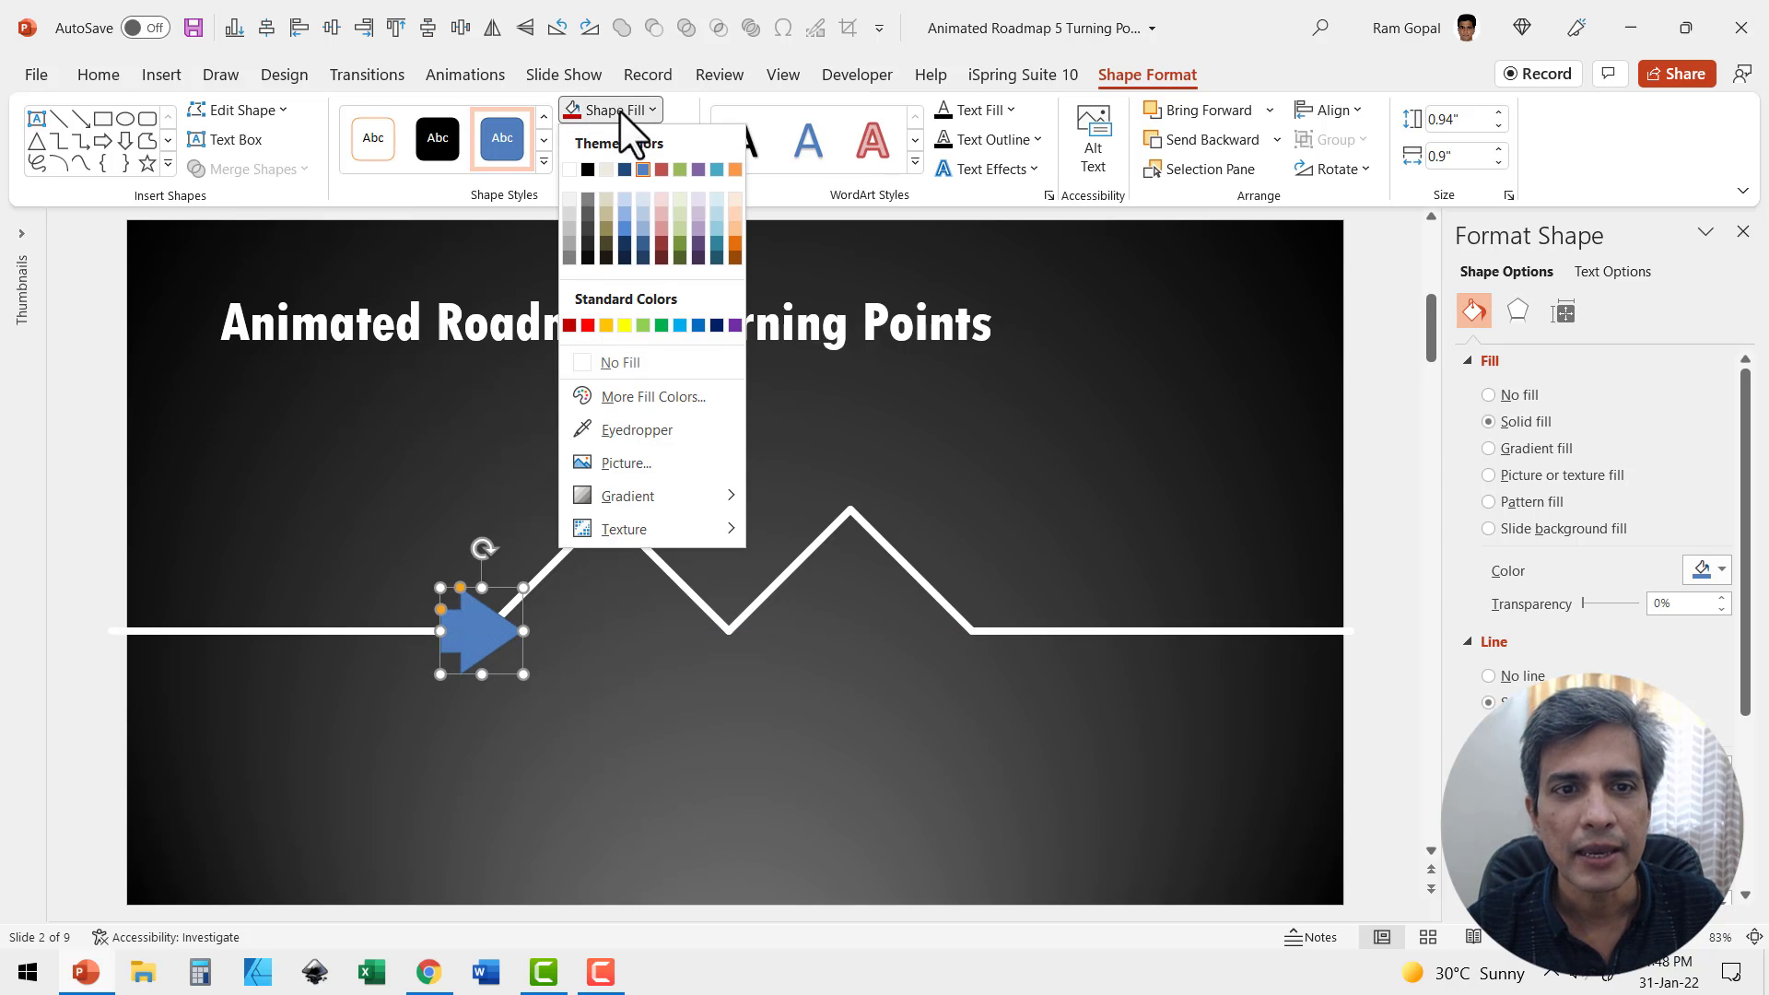
pyautogui.click(605, 324)
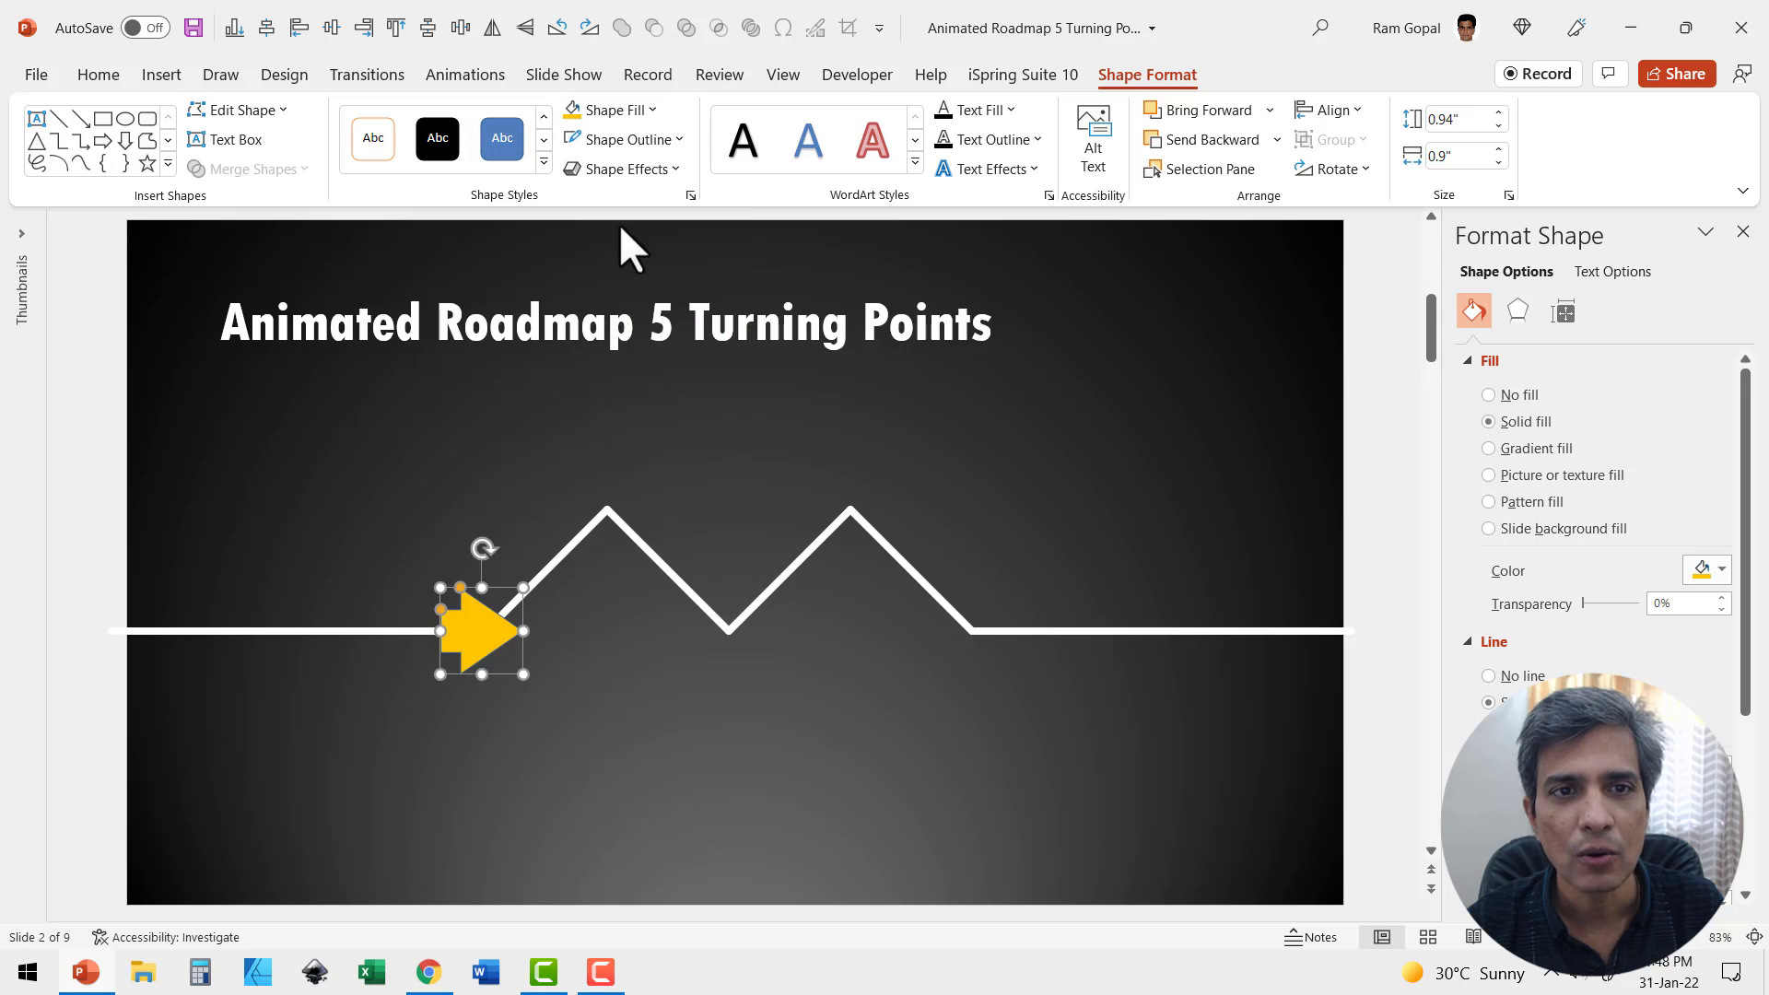
pyautogui.click(638, 142)
pyautogui.click(631, 389)
pyautogui.click(483, 674)
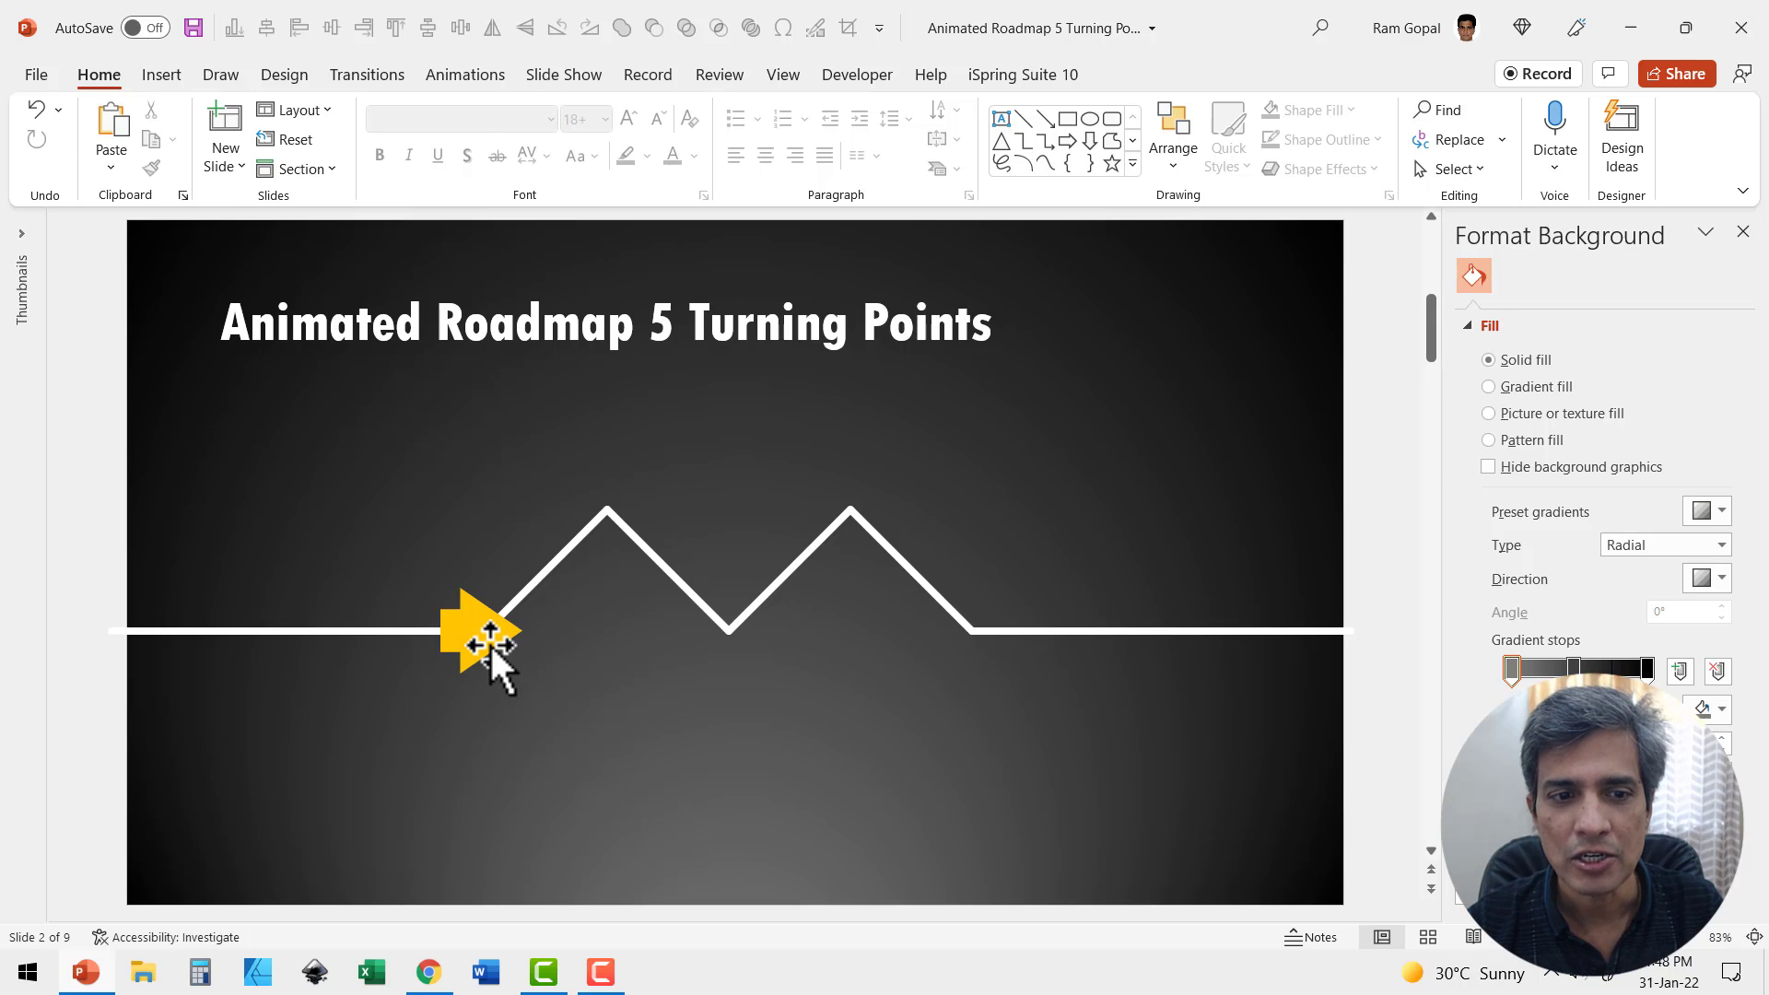
pyautogui.click(489, 643)
# Step: Give the arrow a Fly In From Left animation lasting 01.00, with the Animation Pane open
pyautogui.click(489, 76)
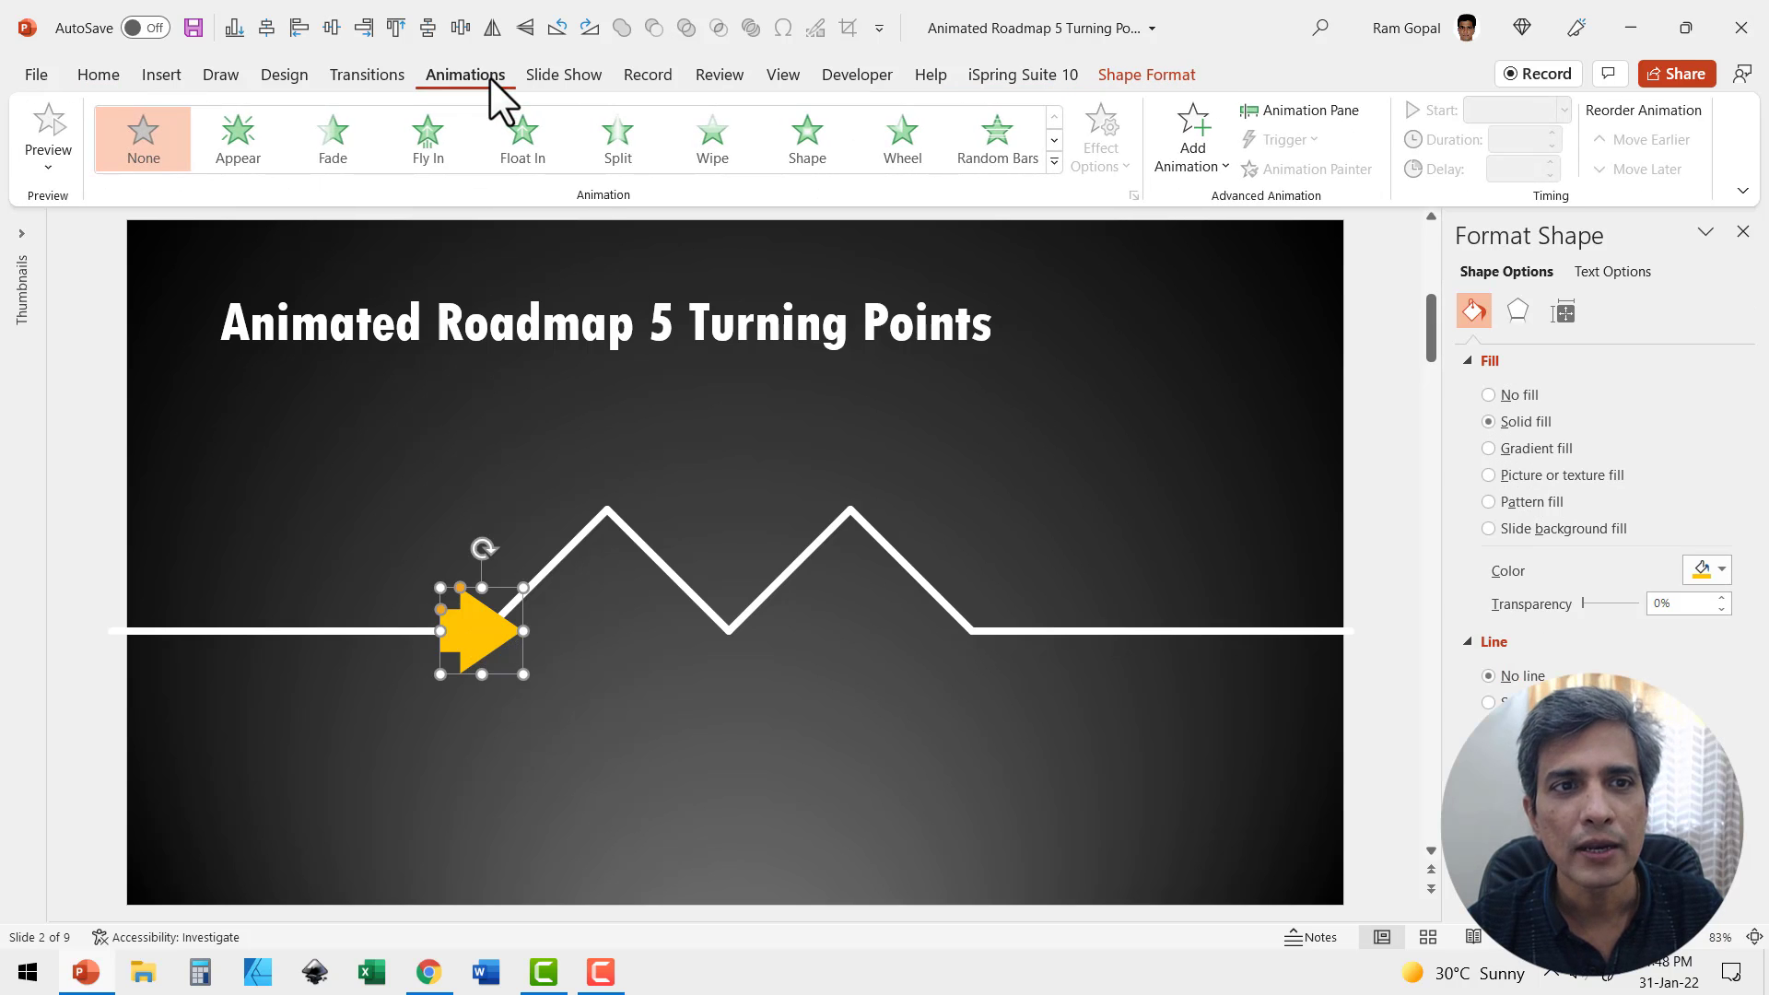
pyautogui.click(1343, 112)
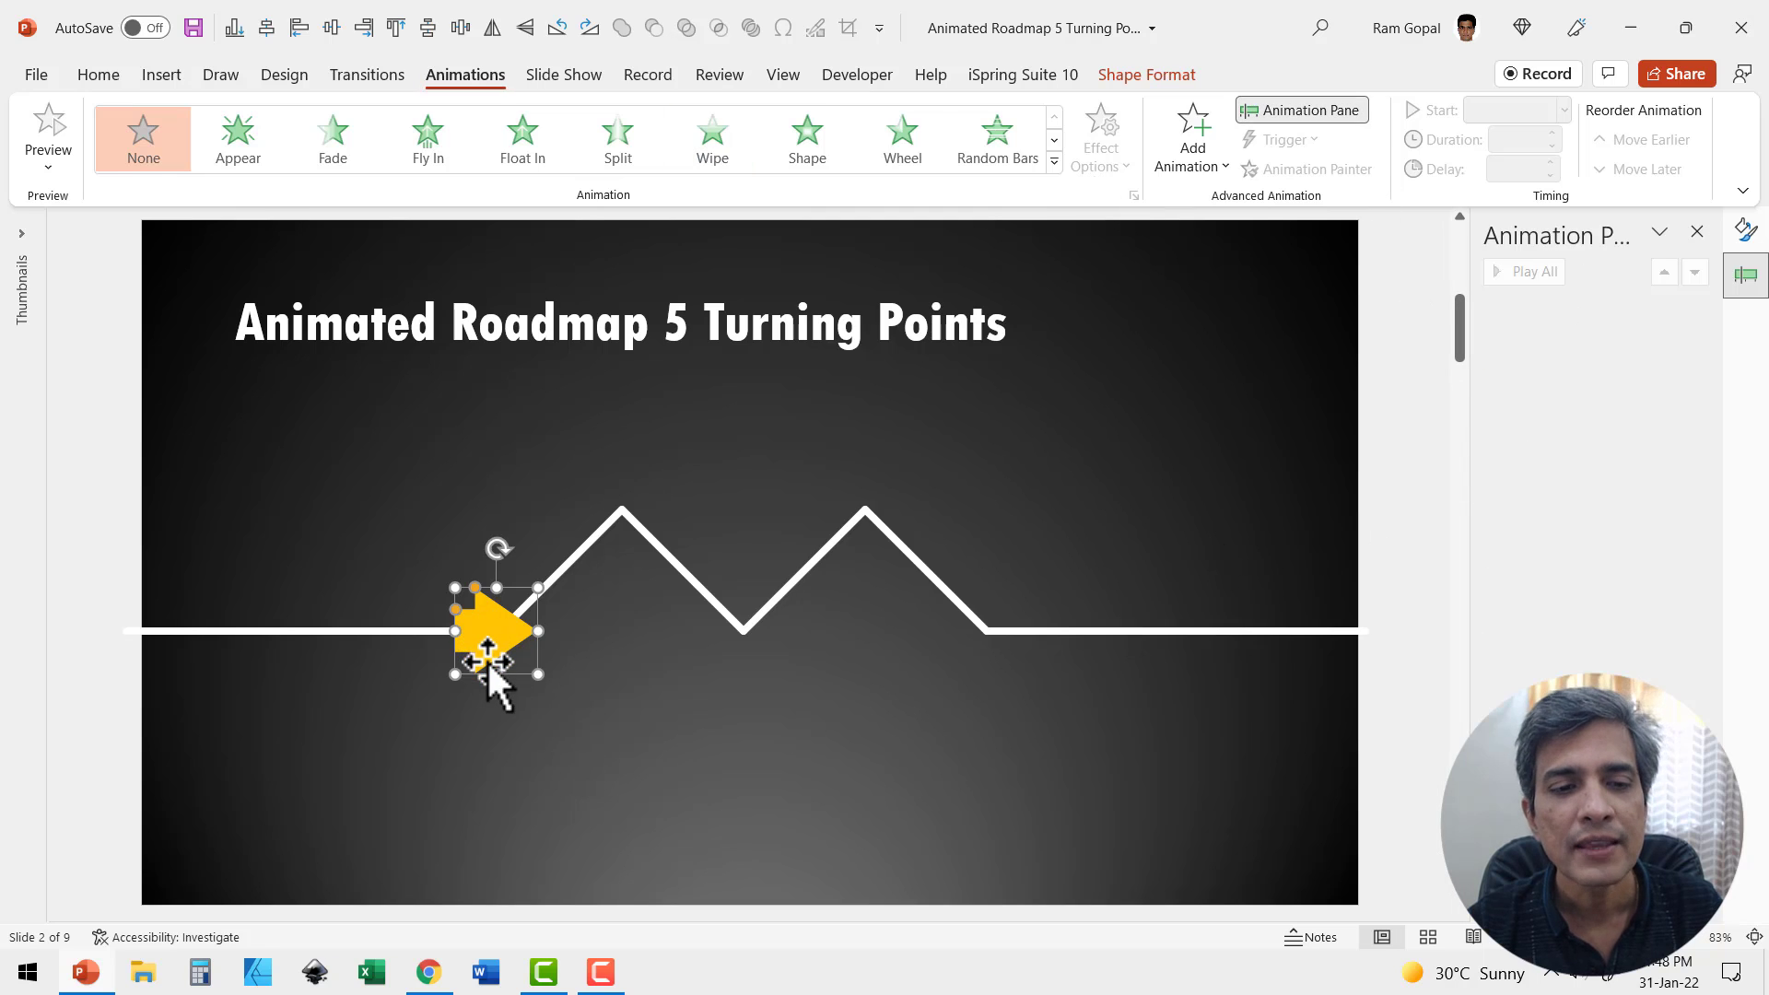
pyautogui.click(444, 142)
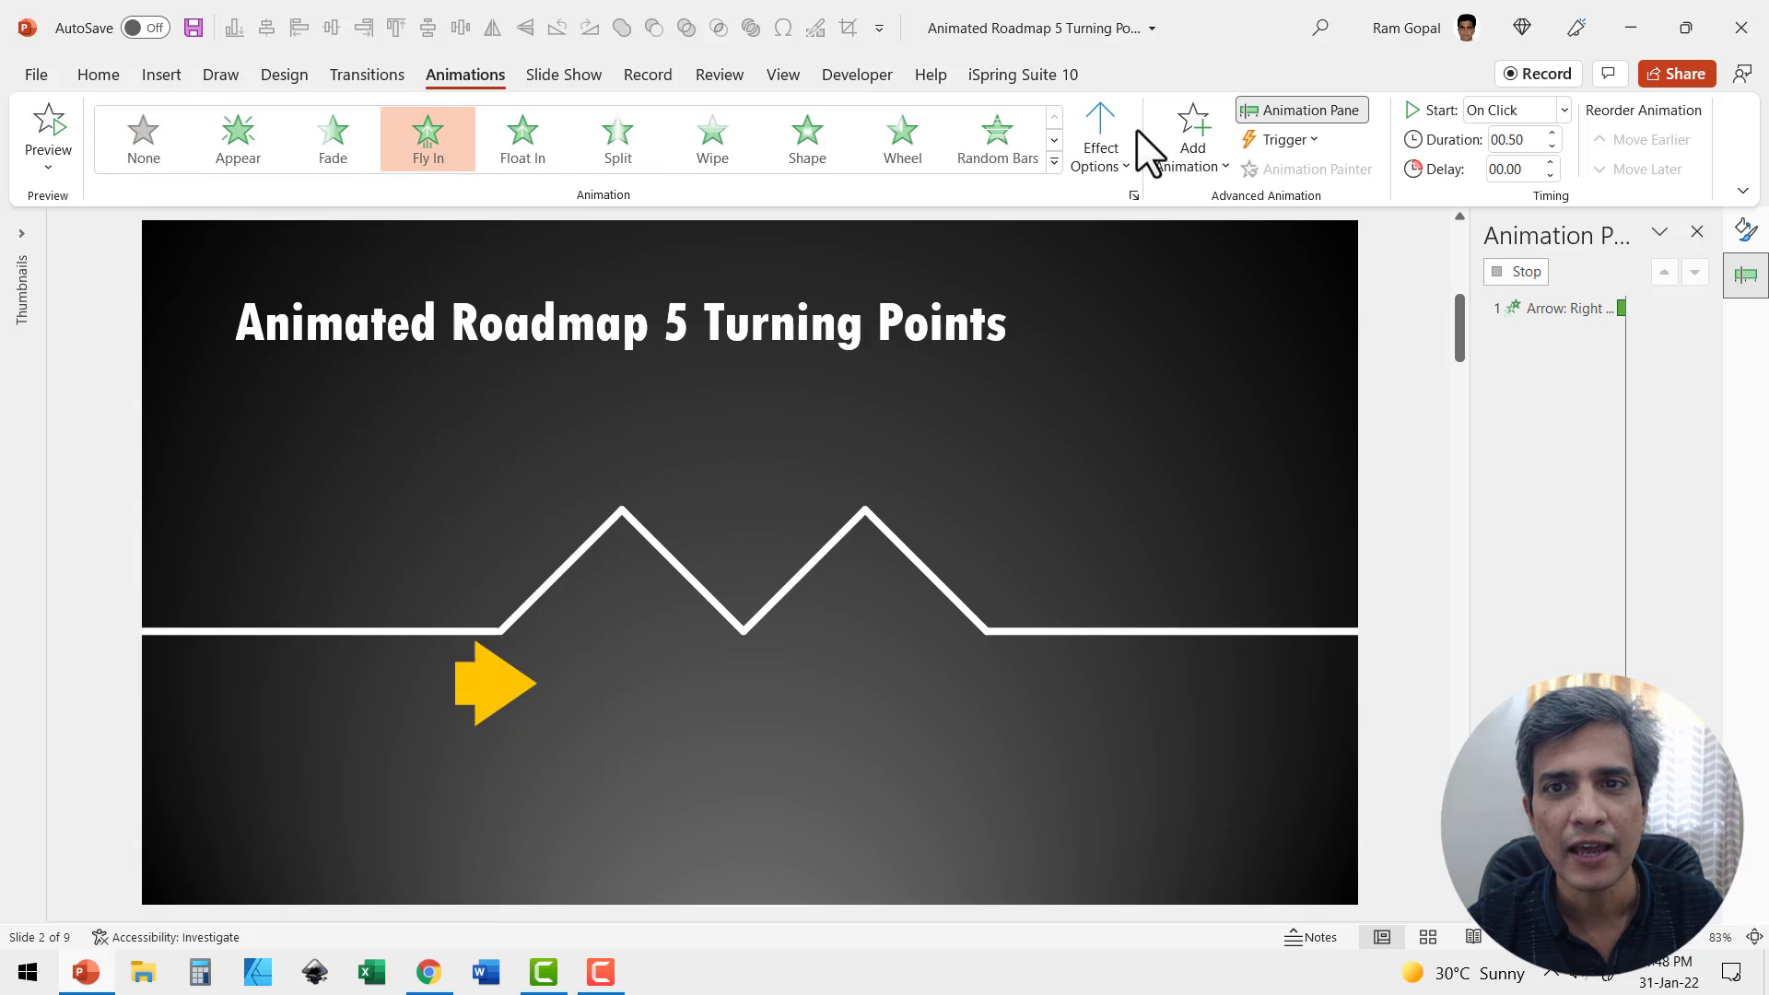
pyautogui.click(1124, 164)
pyautogui.click(1169, 362)
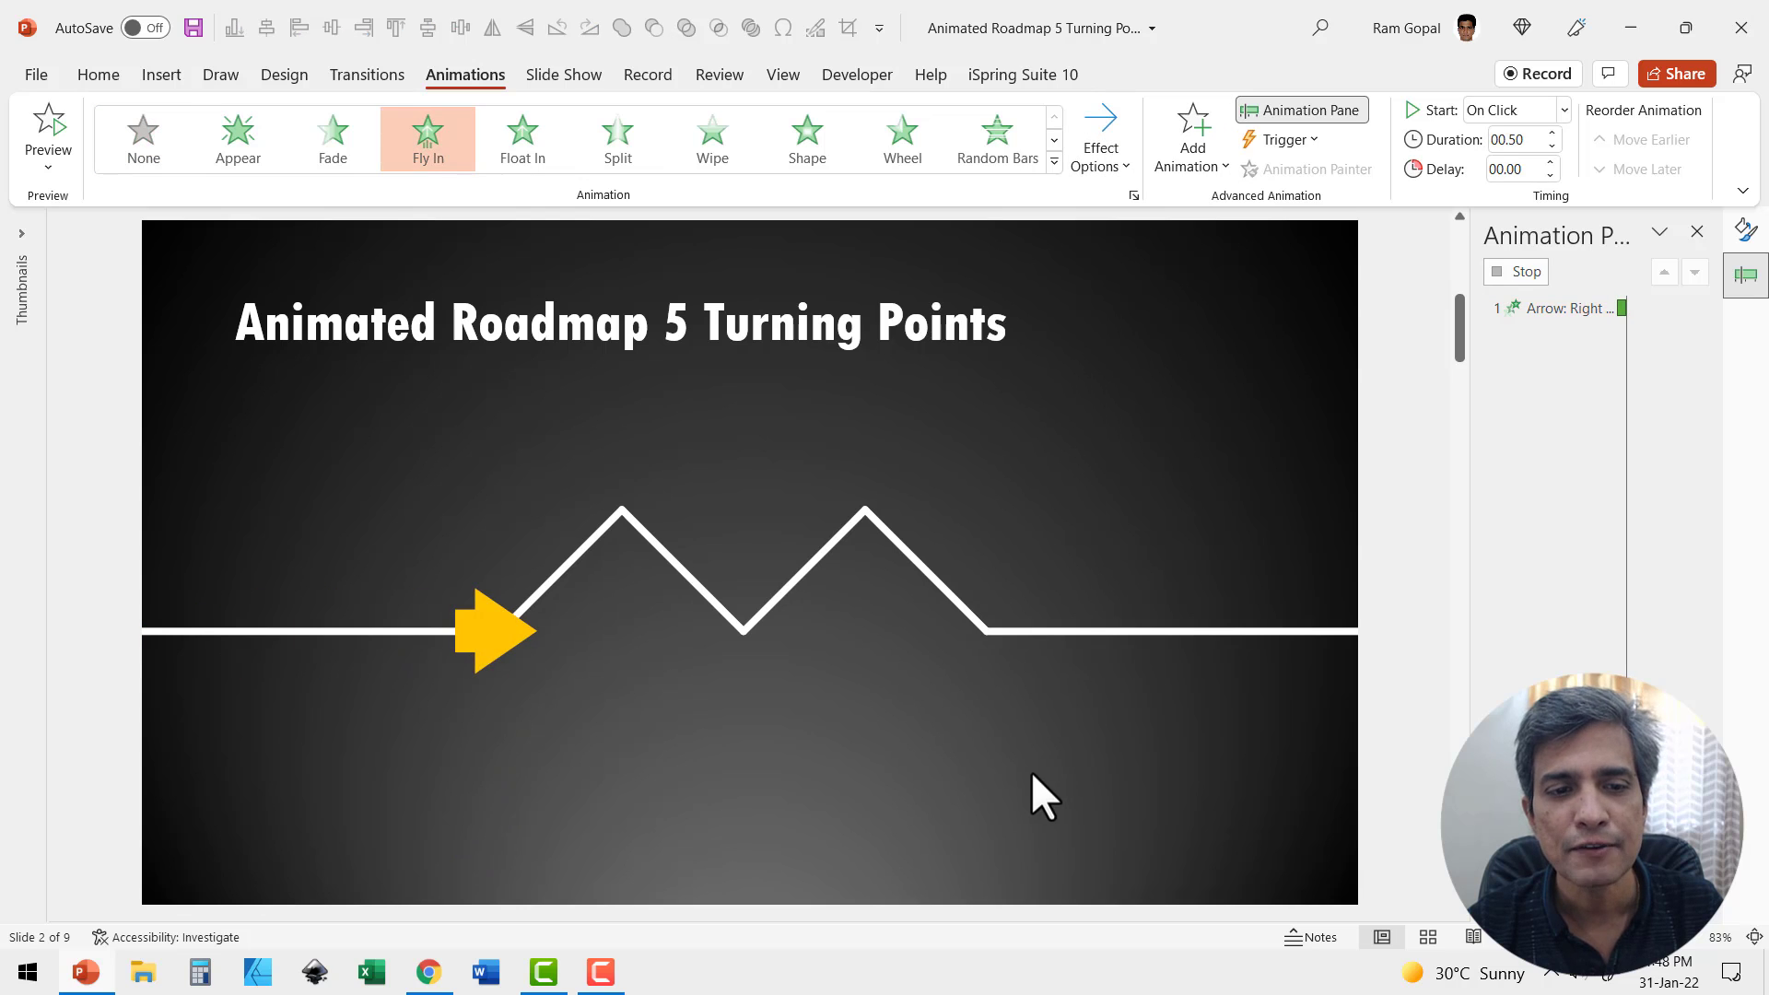
pyautogui.click(1540, 306)
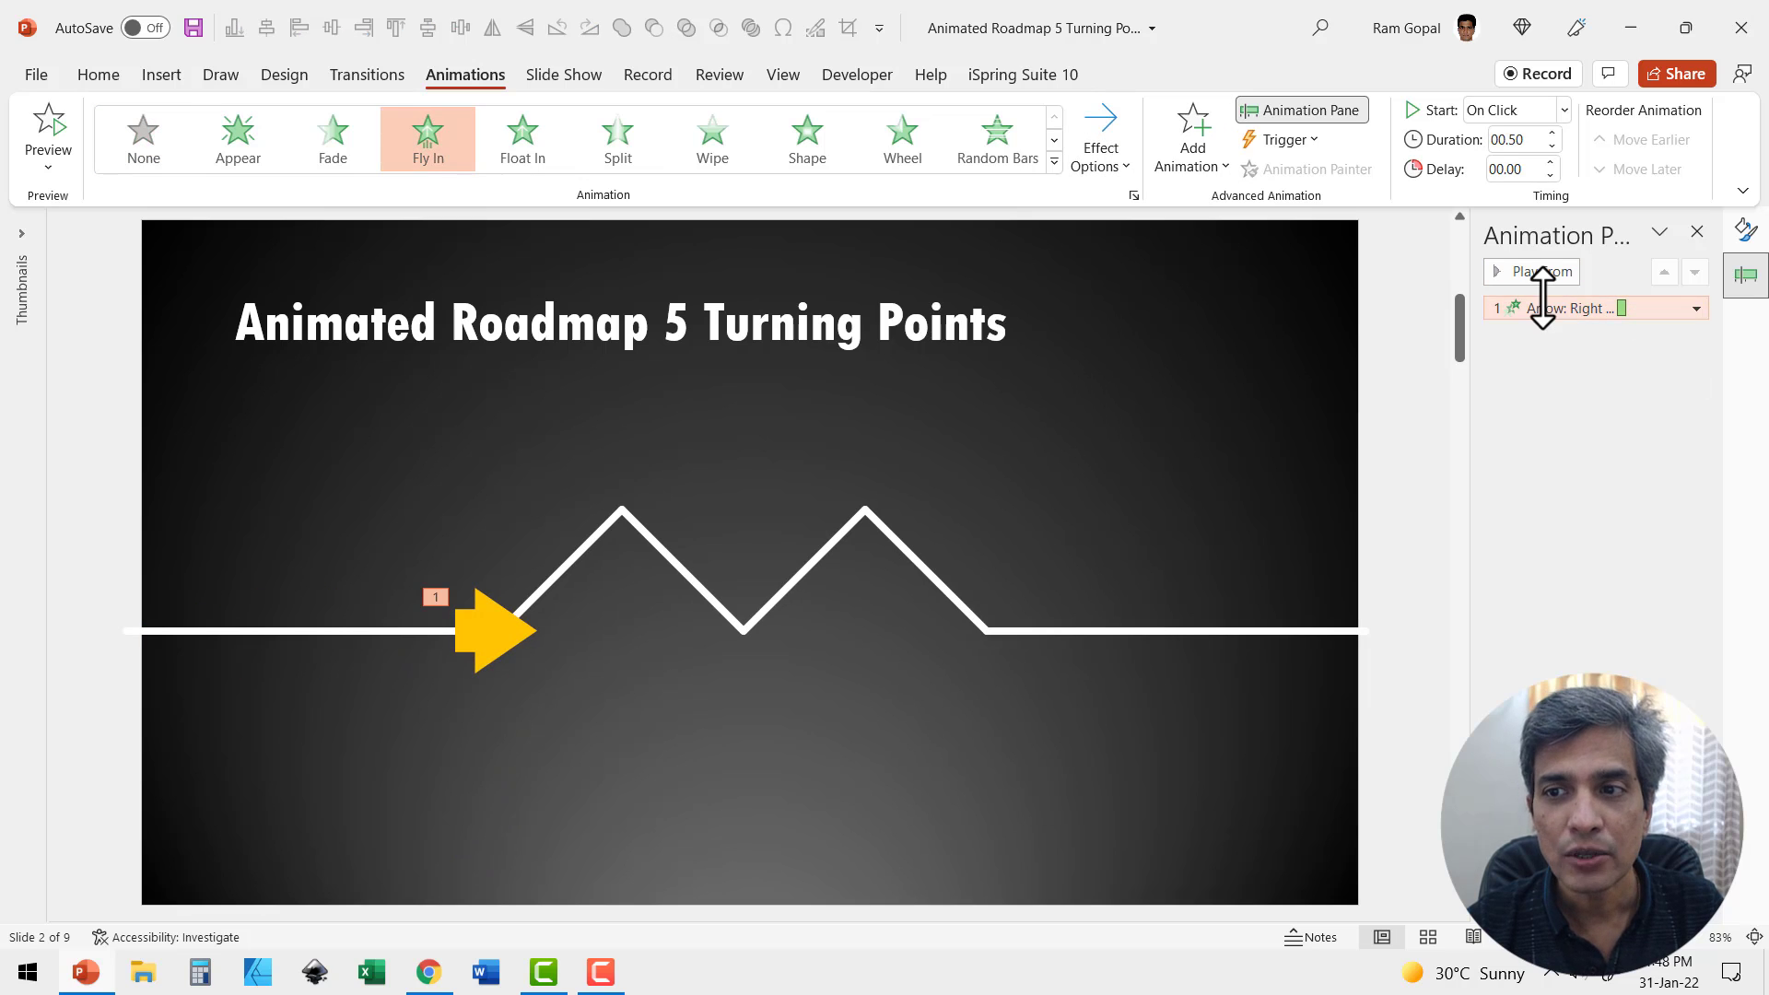
pyautogui.click(1551, 132)
pyautogui.click(1552, 132)
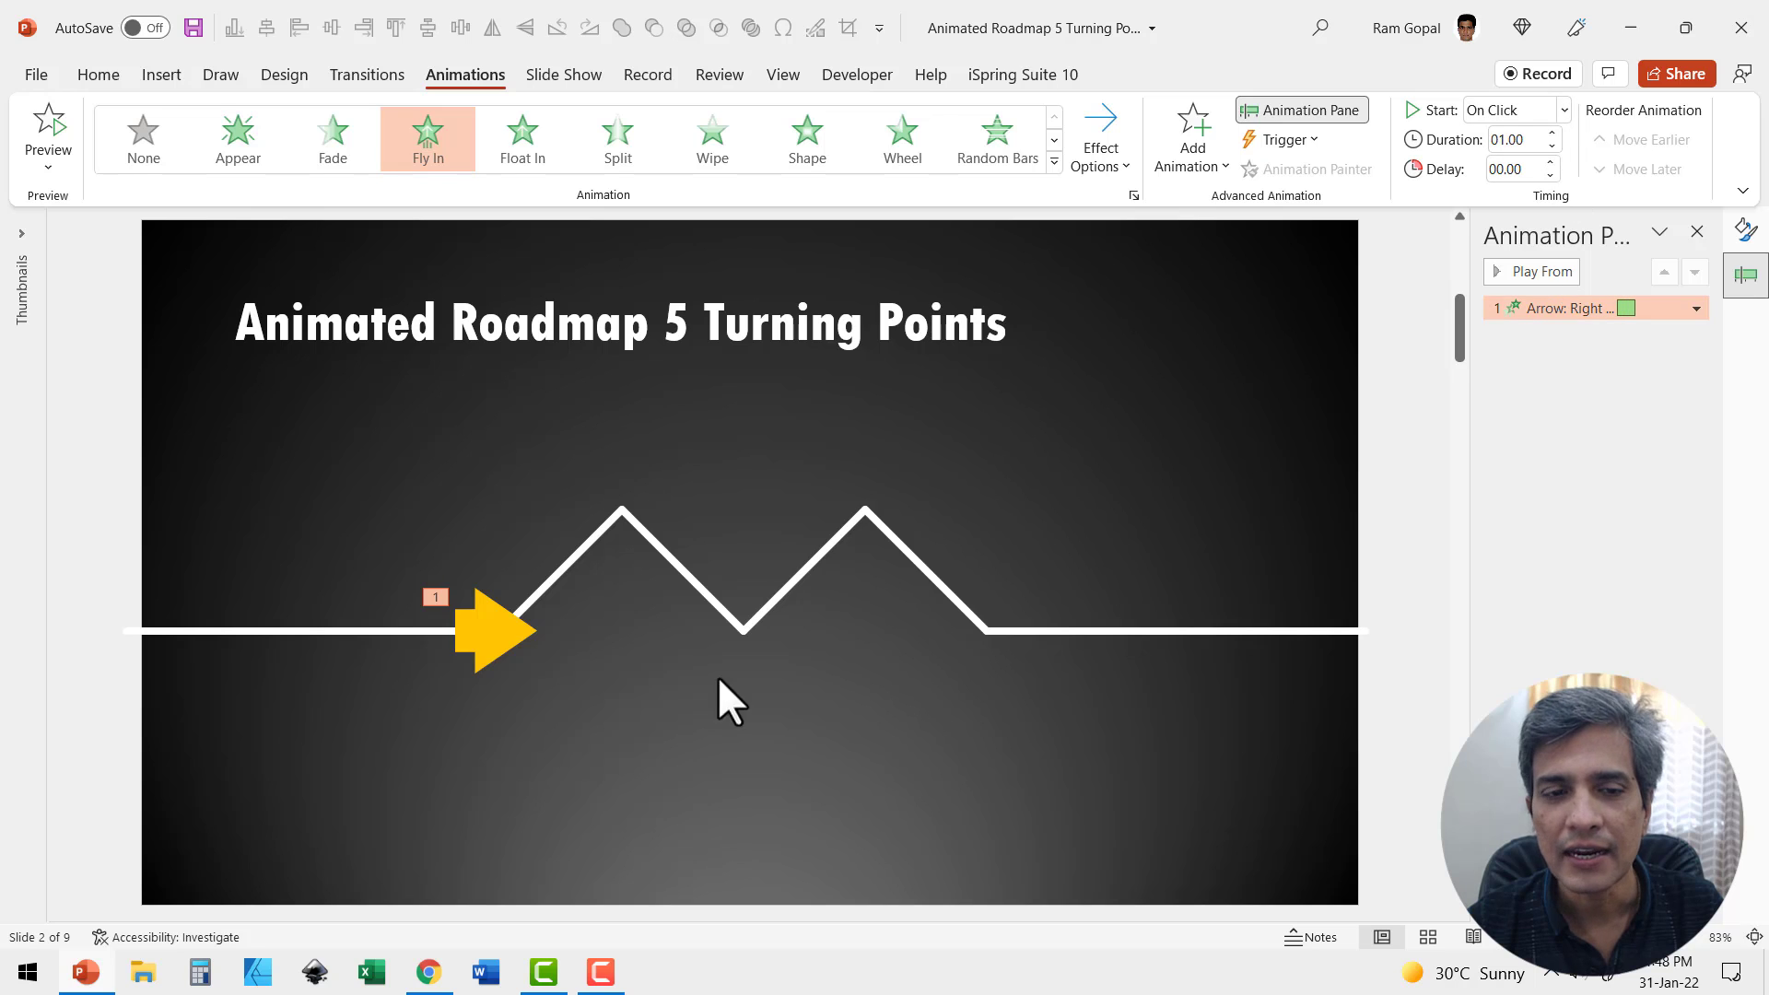
pyautogui.click(402, 634)
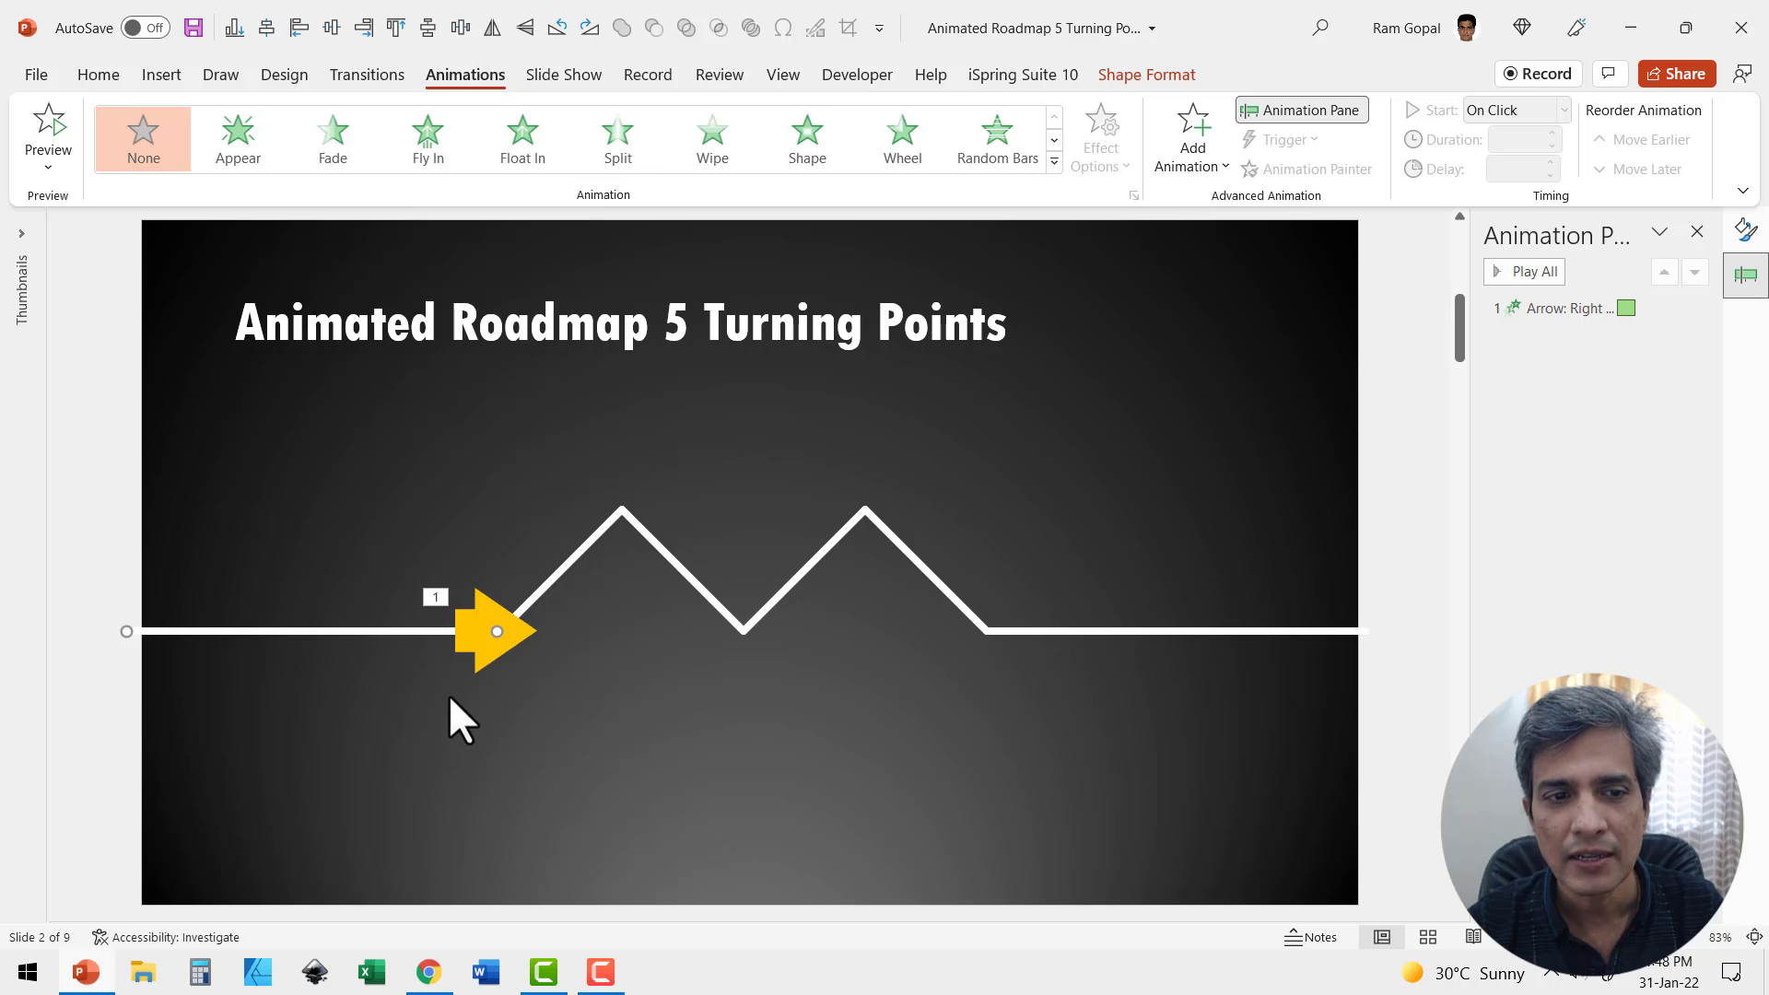
# Step: Apply a Wipe From Left starting With Previous to the left road line, then preview the slide show
pyautogui.click(707, 152)
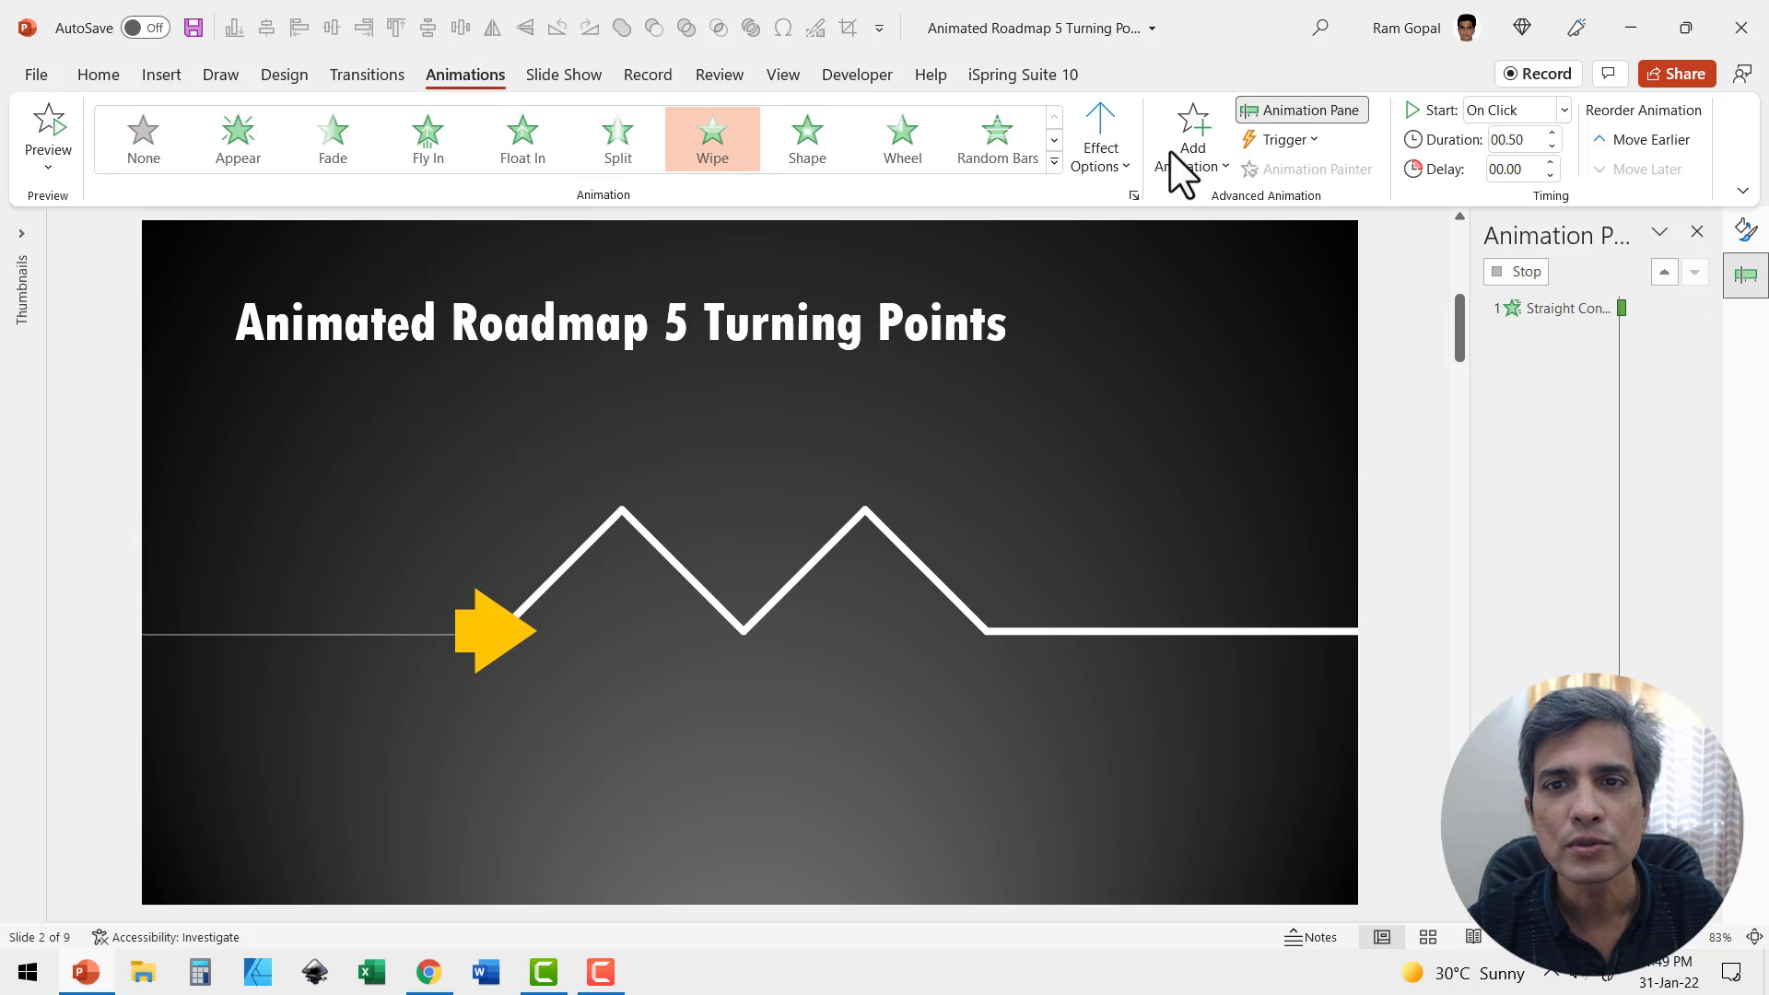
pyautogui.click(1109, 138)
pyautogui.click(1148, 305)
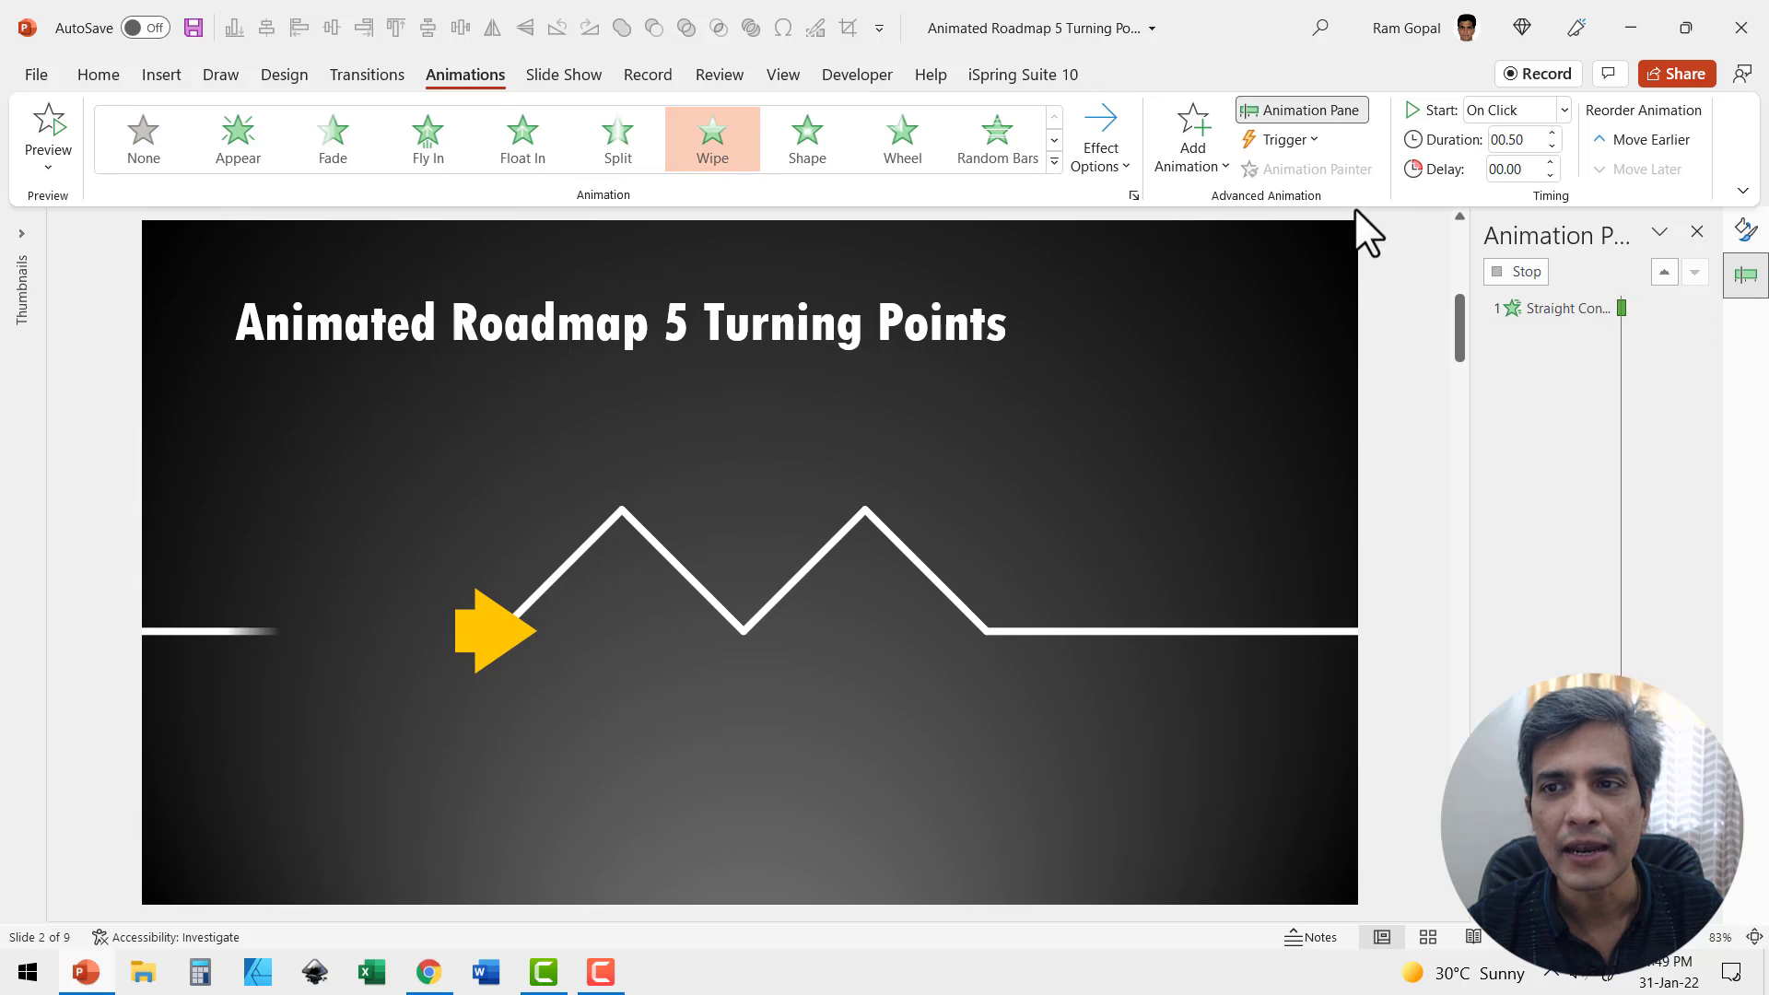
pyautogui.click(1543, 110)
pyautogui.click(1526, 167)
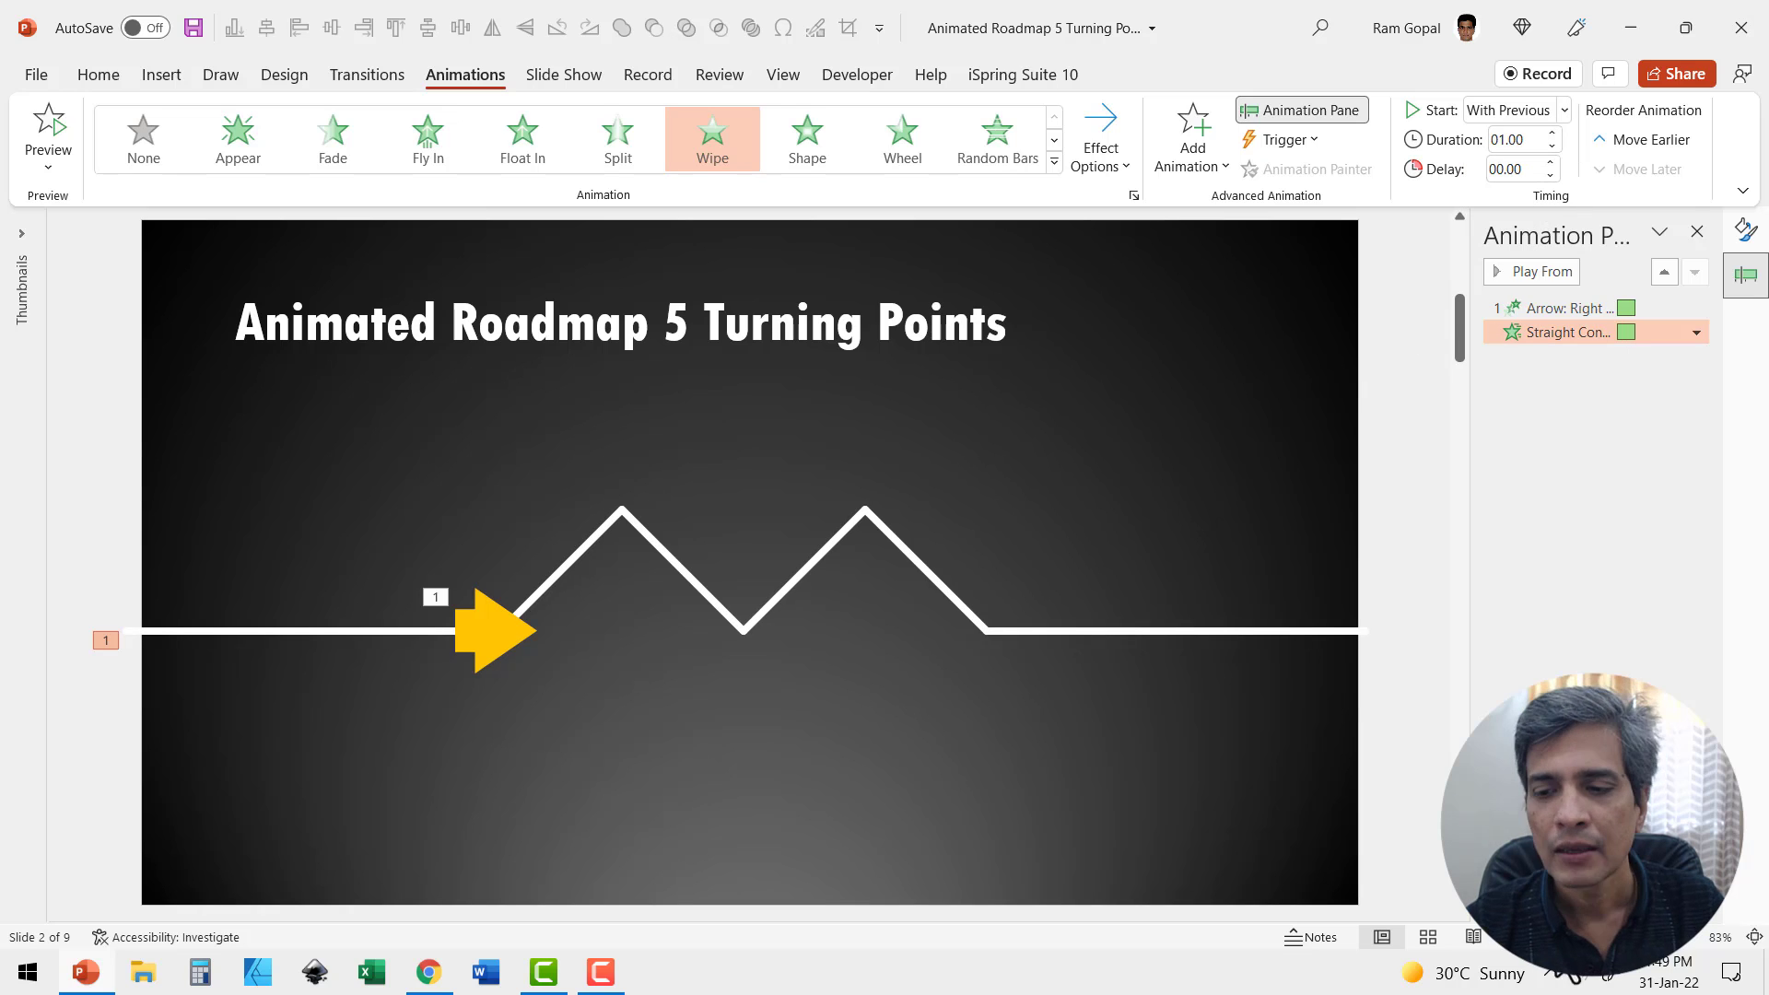
pyautogui.click(1518, 938)
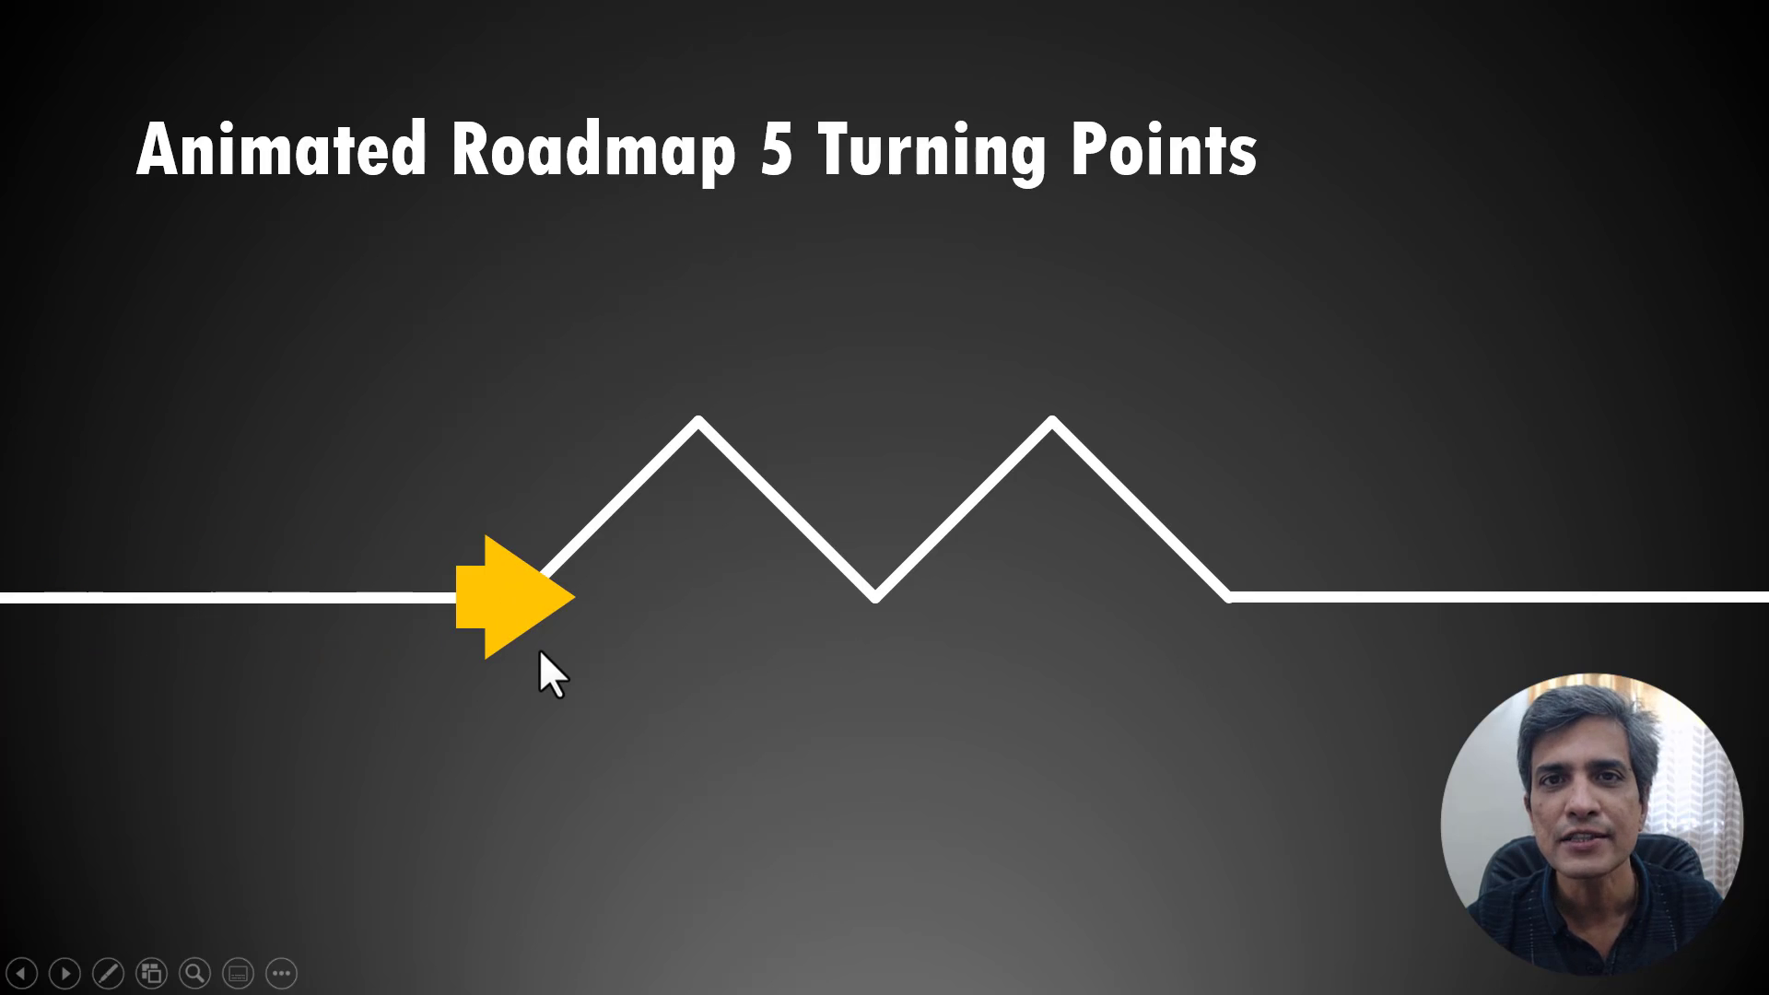
pyautogui.press('Escape')
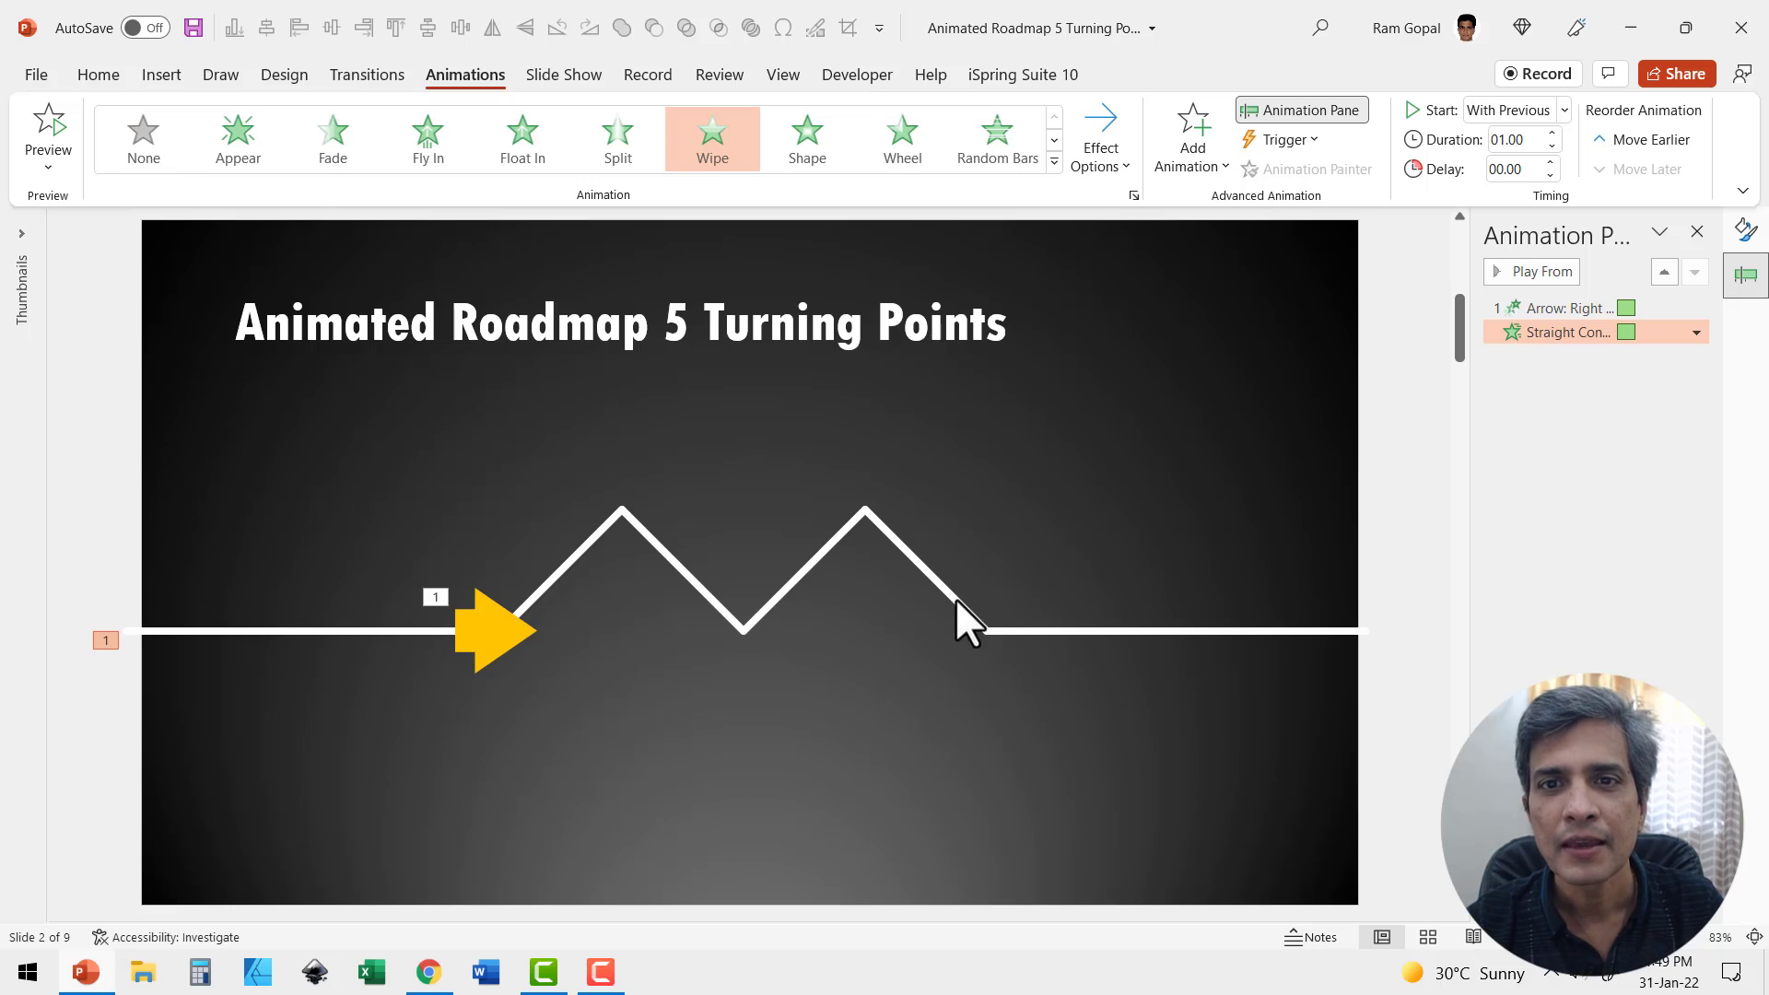
# Step: Add a text box below the arrow reading 'You can replace this sample text with yours'
pyautogui.click(96, 73)
pyautogui.click(1001, 117)
pyautogui.click(440, 714)
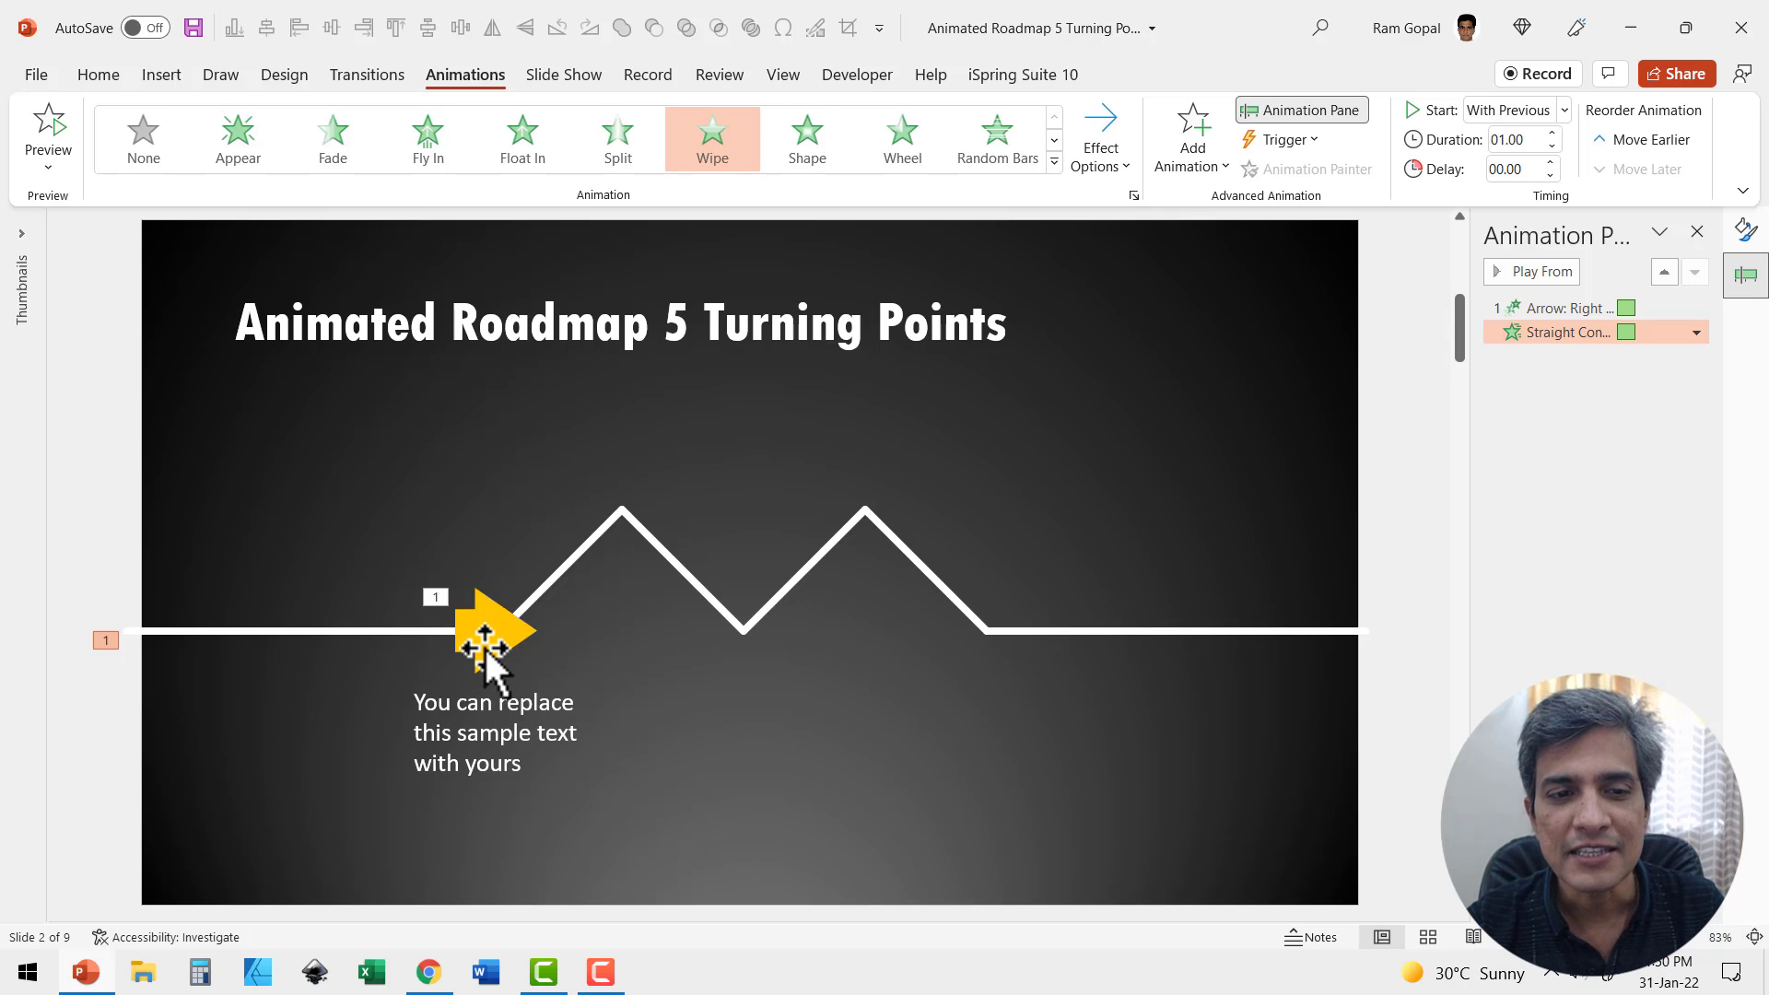
# Step: Make the caption Wipe in From Top, starting After Previous
pyautogui.click(587, 734)
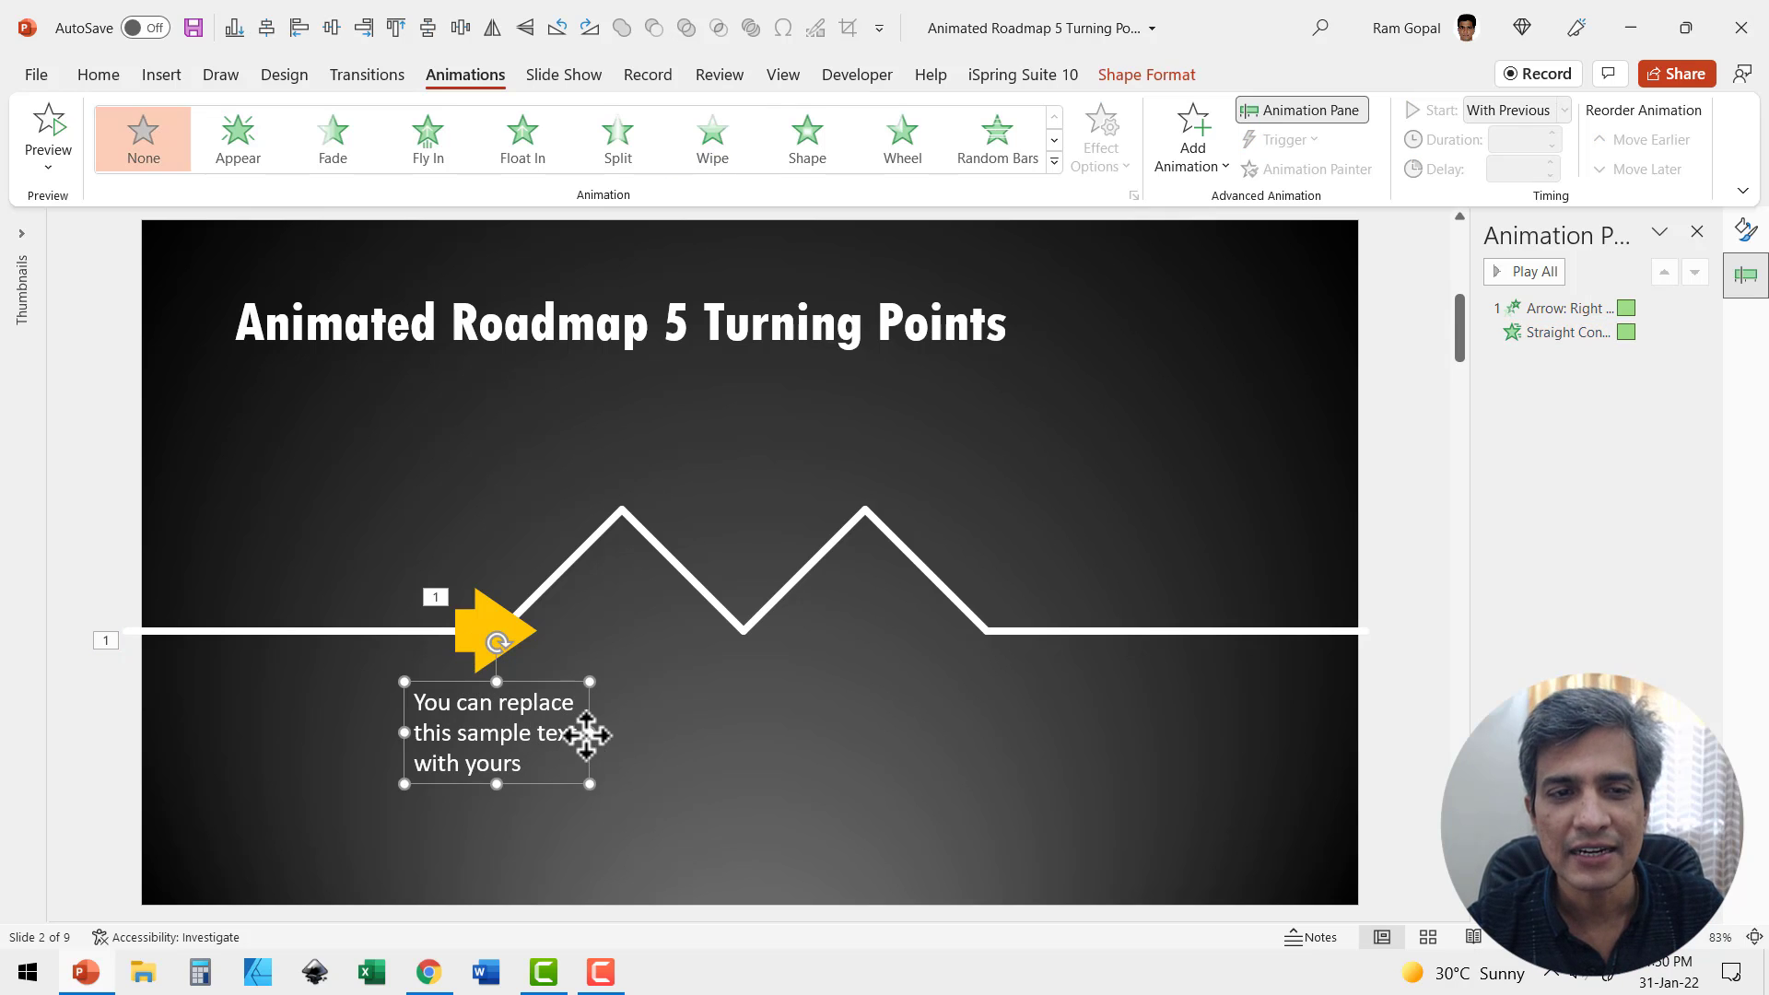
pyautogui.click(715, 175)
pyautogui.click(1106, 147)
pyautogui.click(1152, 408)
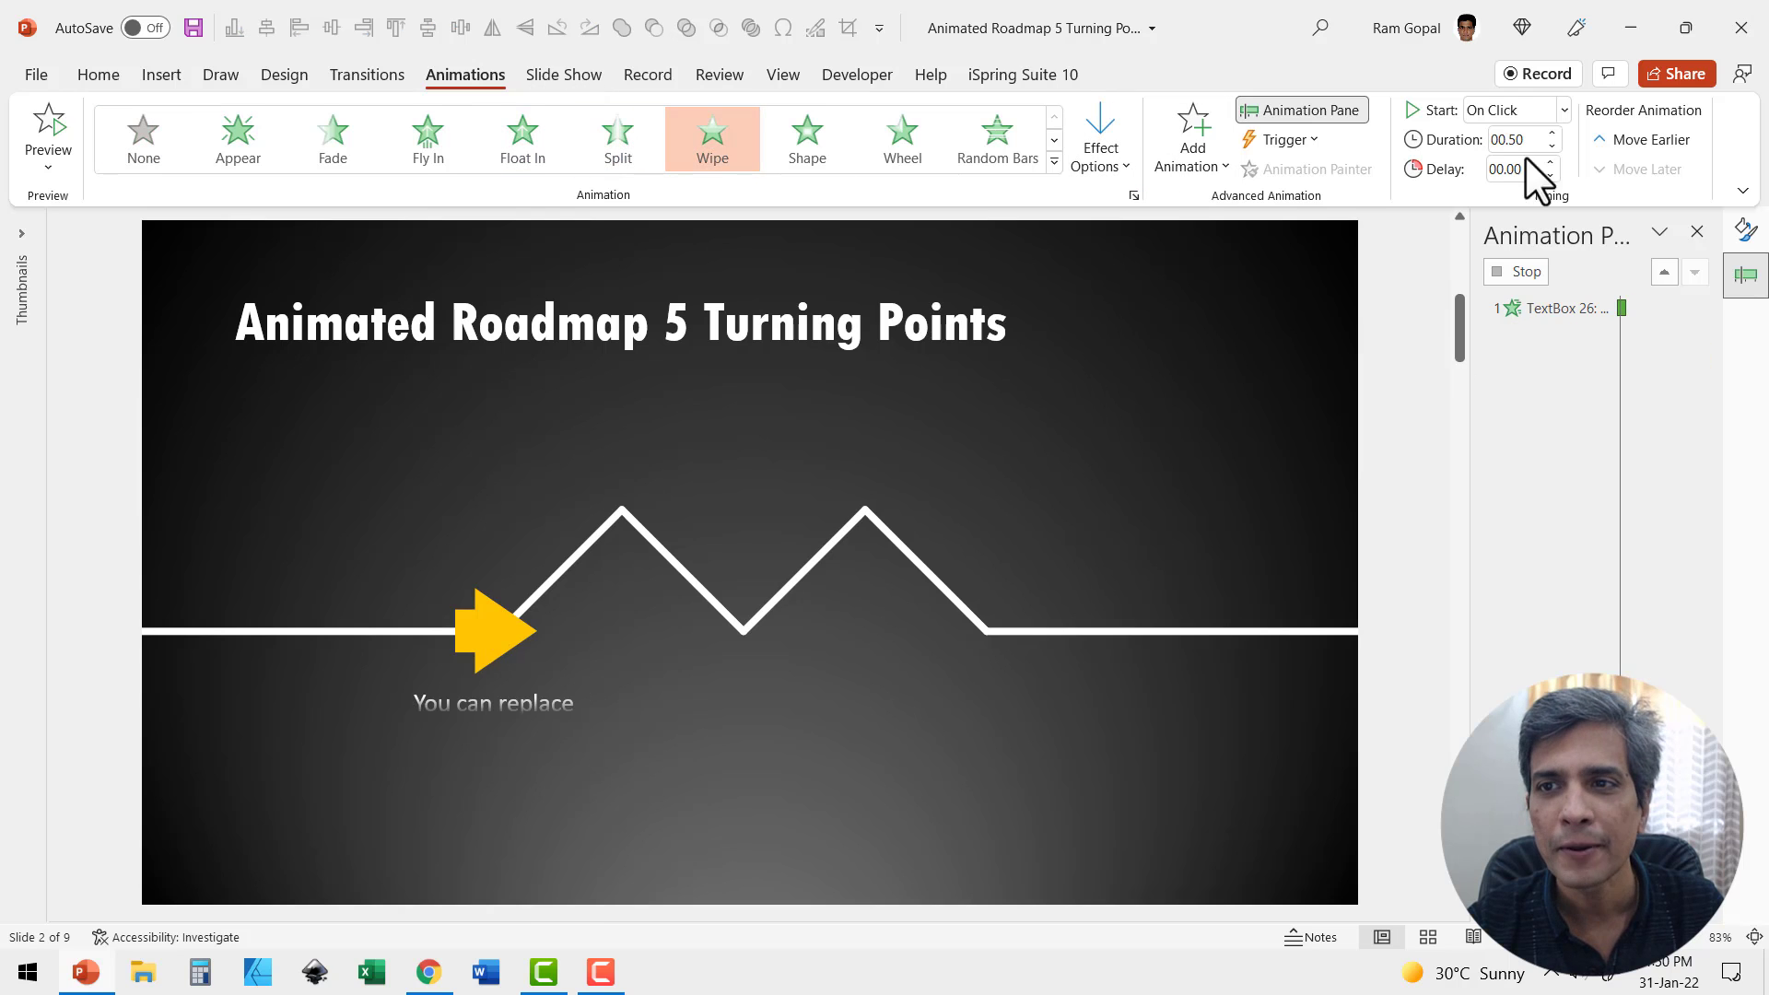
pyautogui.click(1506, 107)
pyautogui.click(1524, 191)
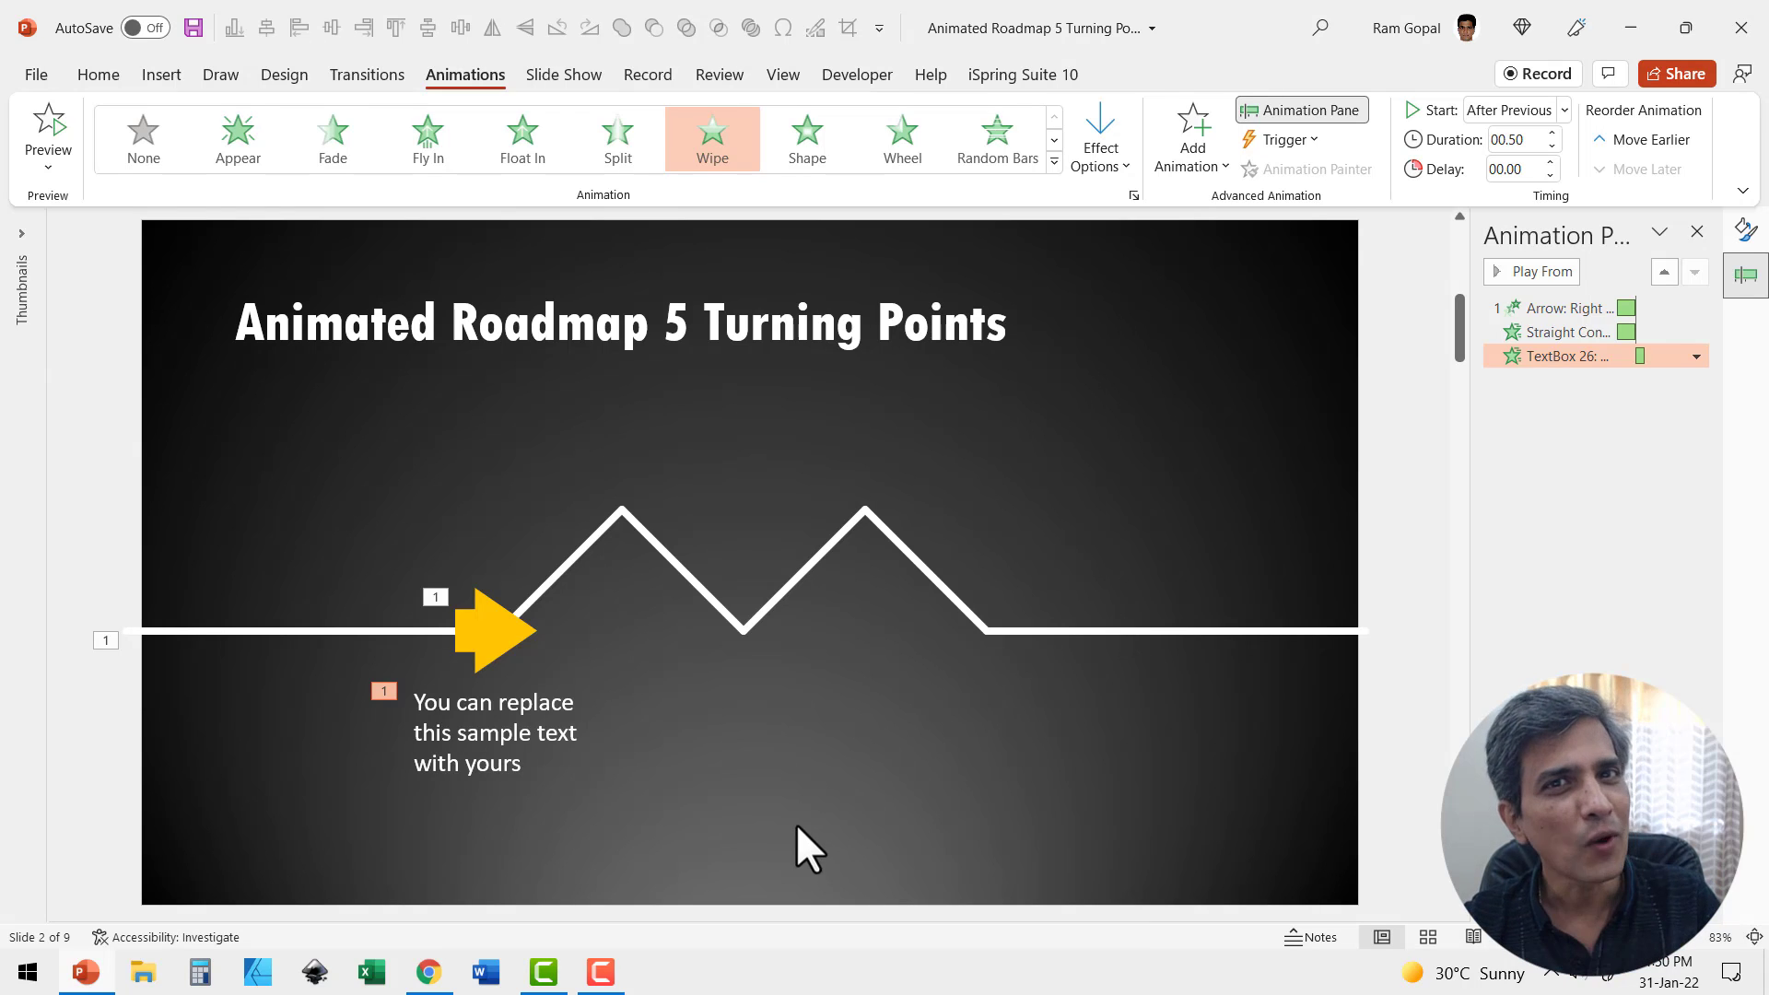
pyautogui.click(499, 641)
# Step: Add a Spin emphasis to the arrow, set to a custom 45° counterclockwise
pyautogui.click(1200, 129)
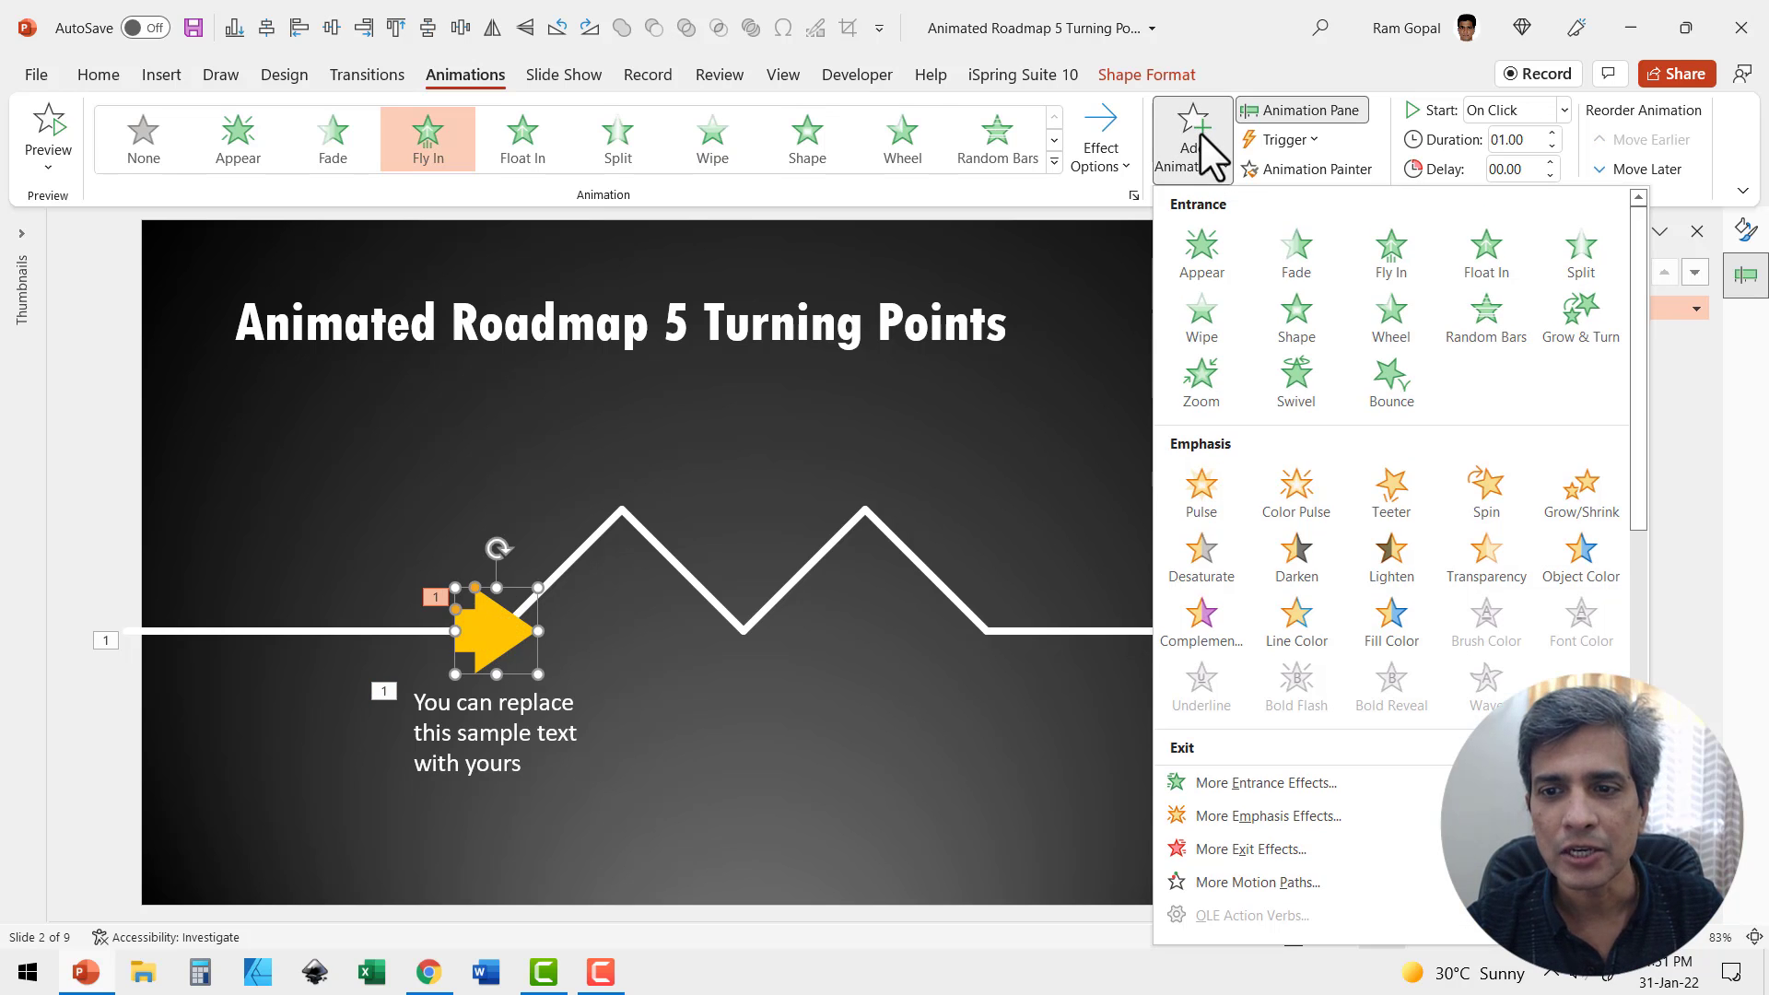
pyautogui.click(1482, 499)
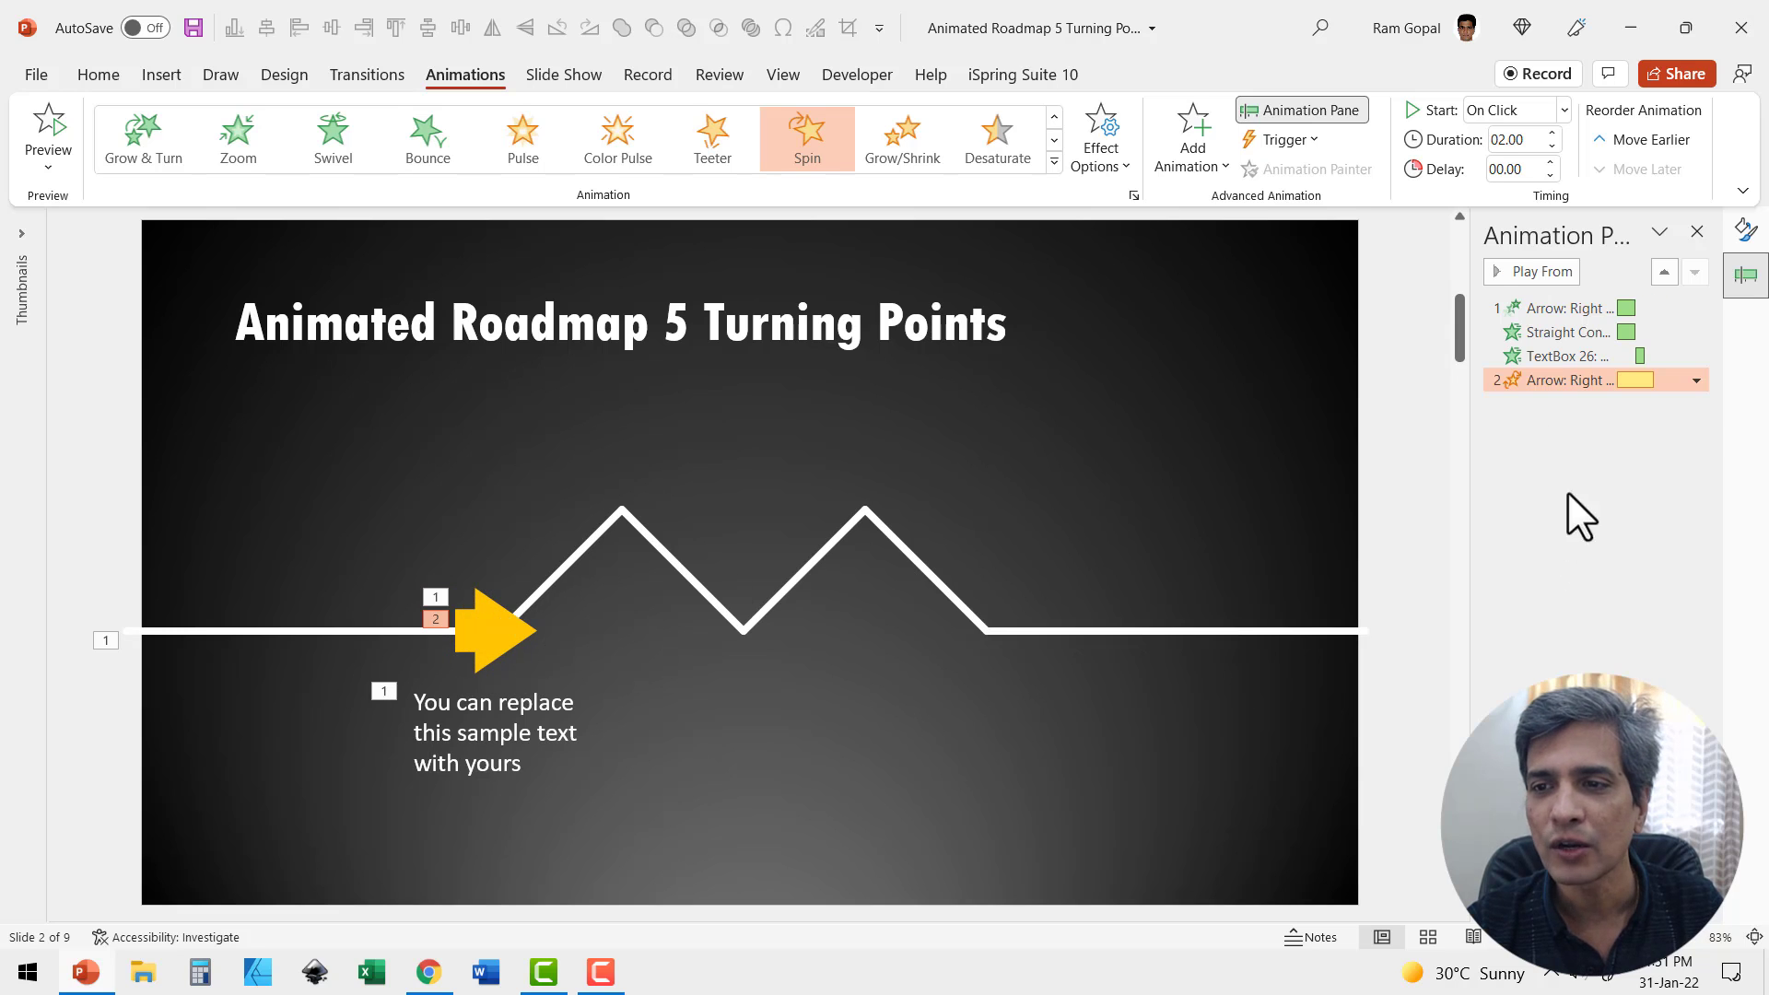
pyautogui.click(1697, 381)
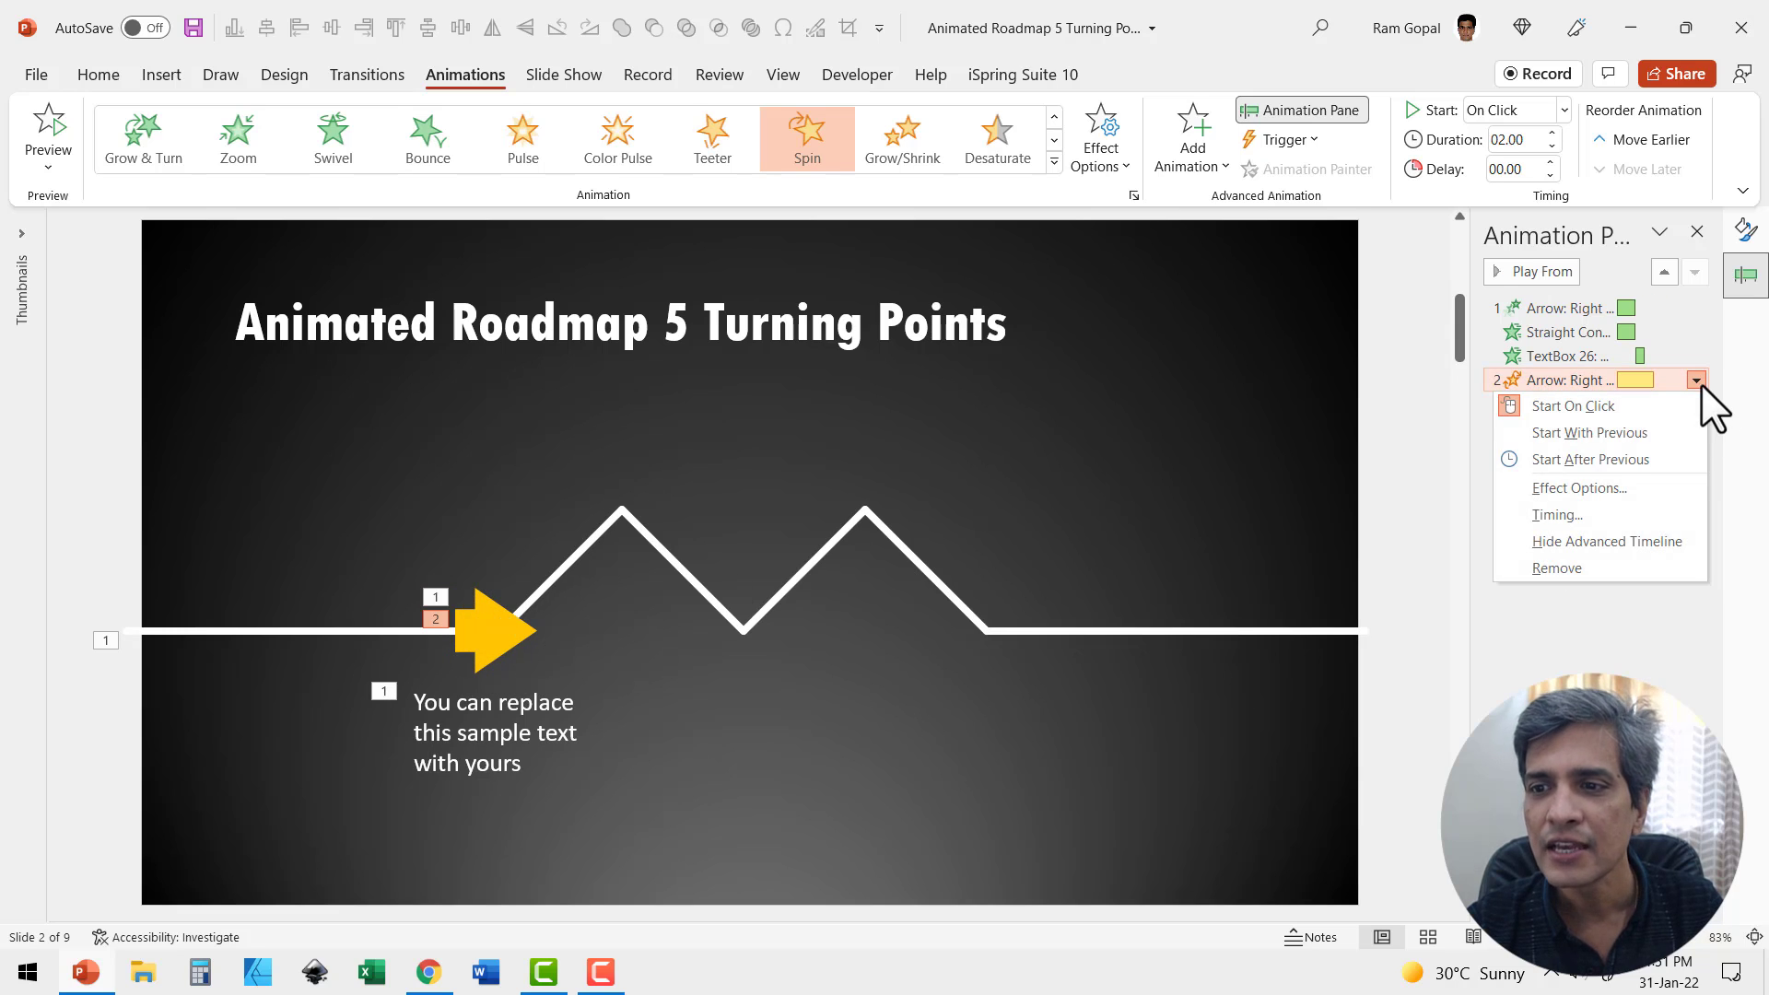
pyautogui.click(1627, 484)
pyautogui.click(646, 301)
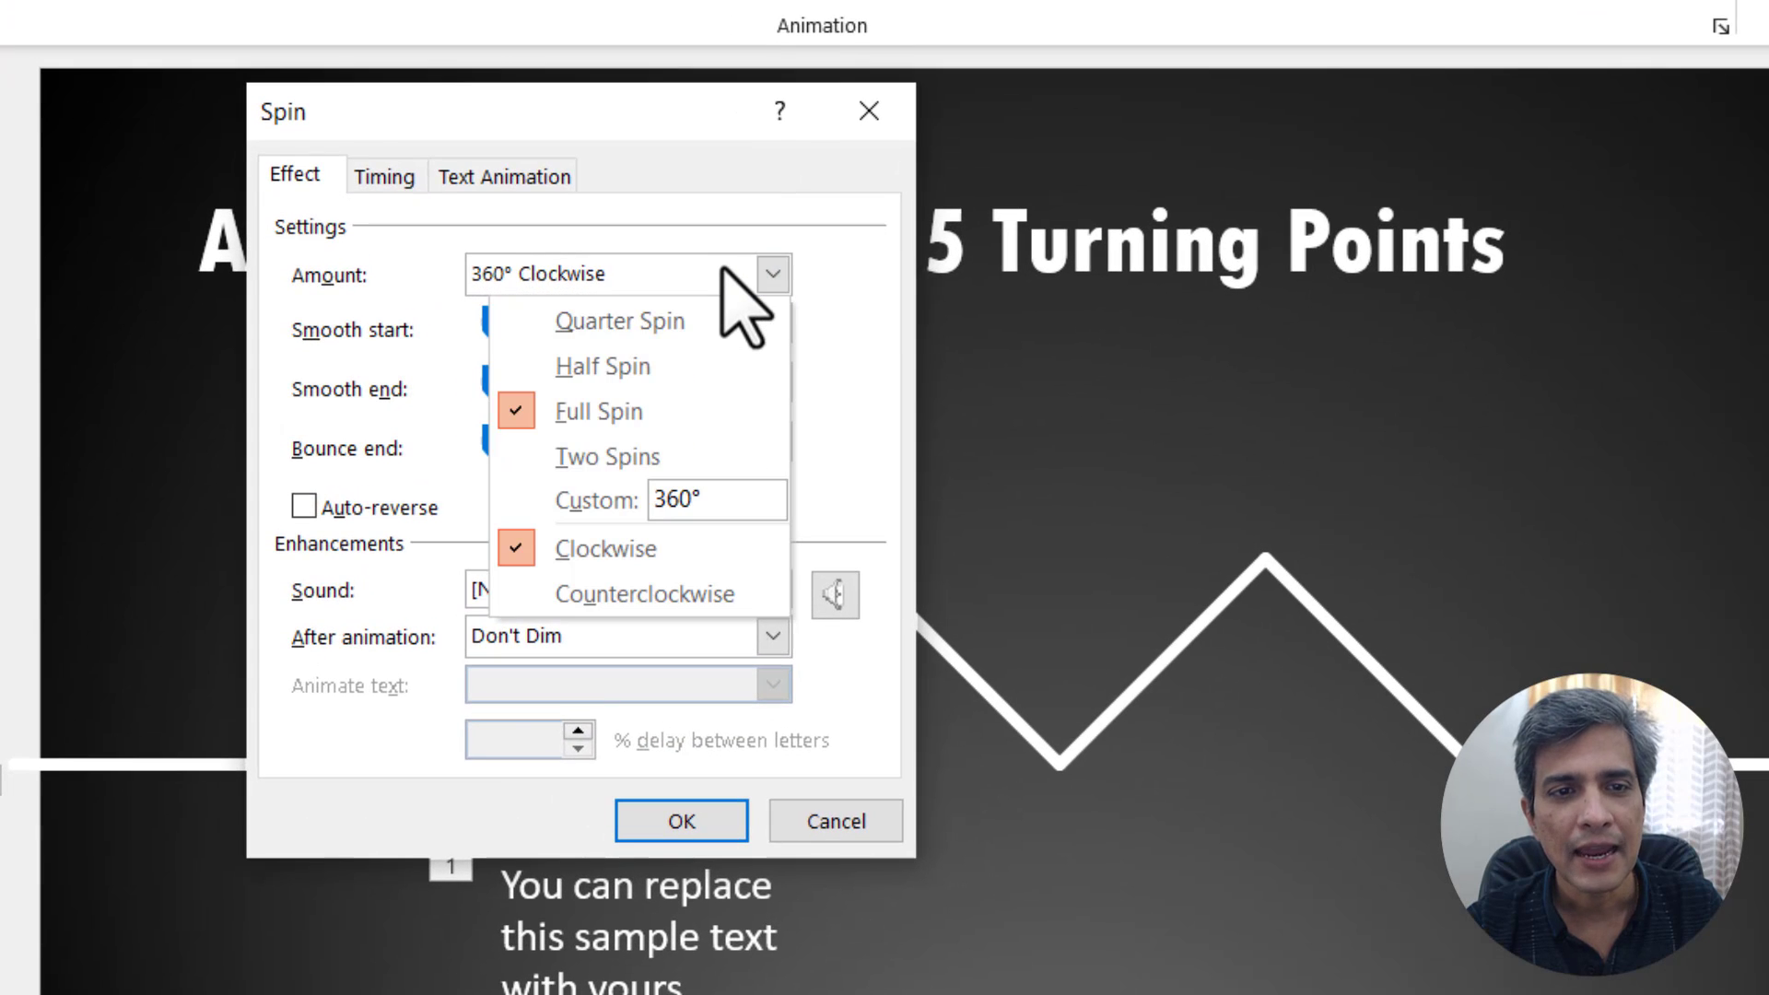
pyautogui.click(719, 594)
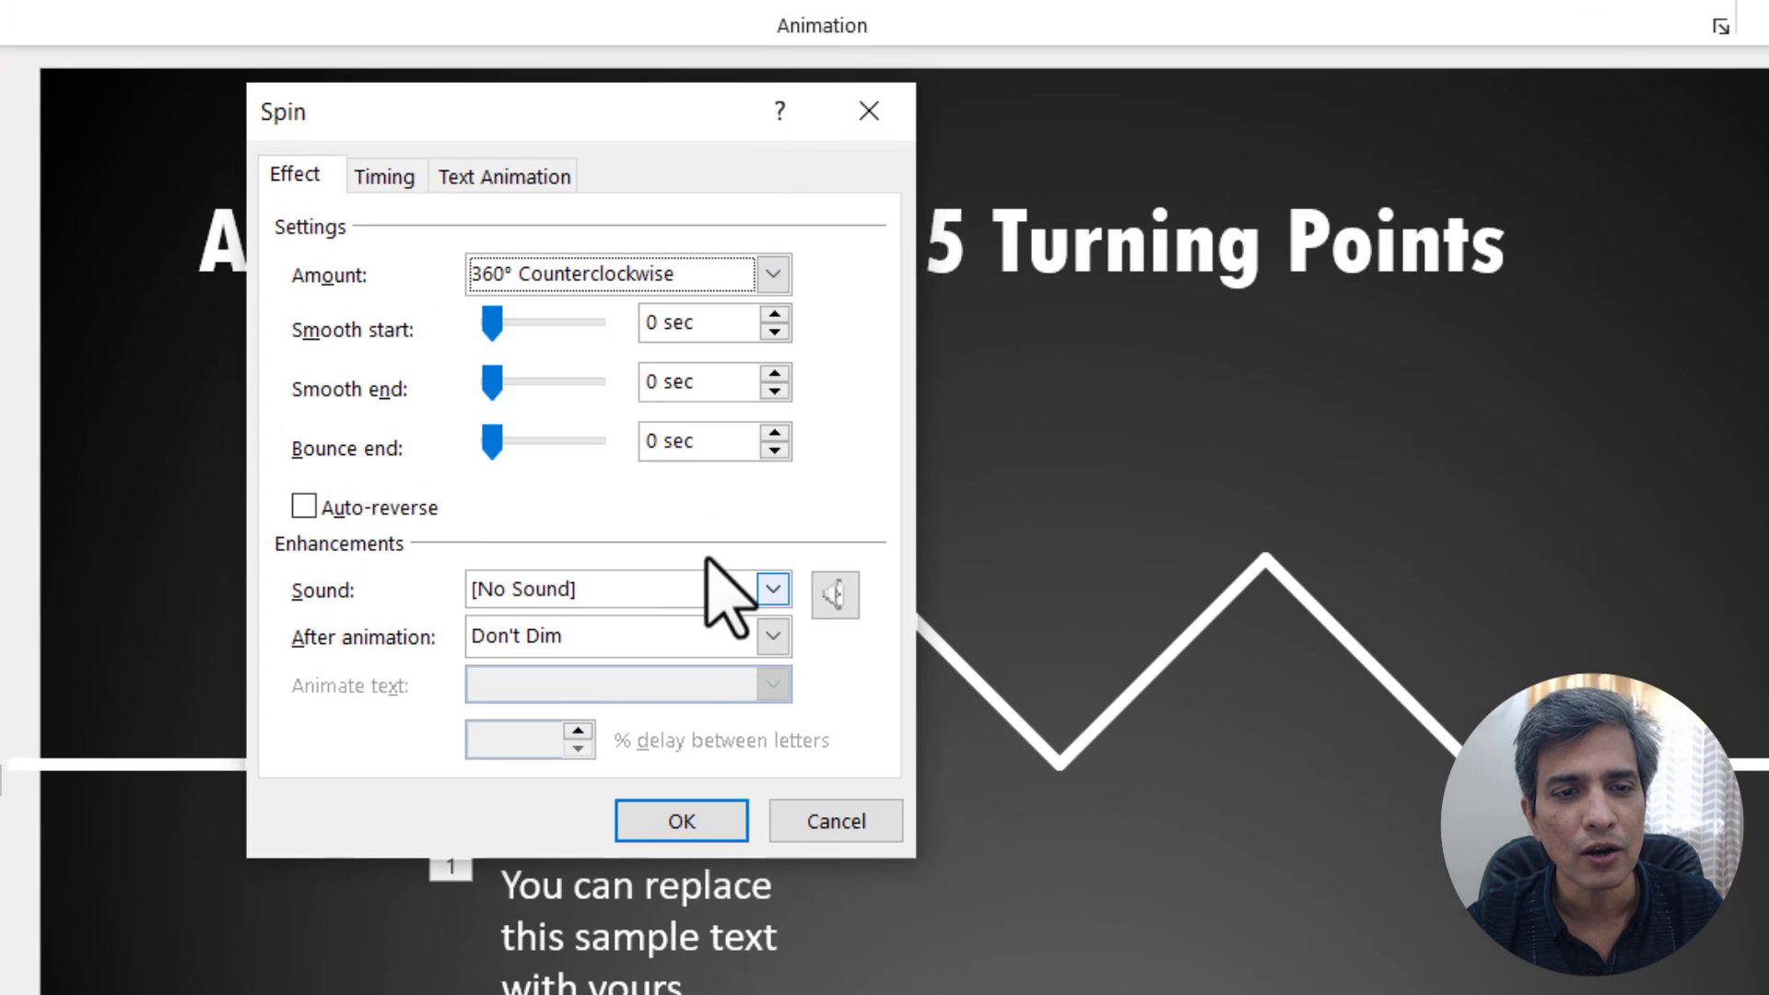
pyautogui.click(719, 272)
pyautogui.click(553, 505)
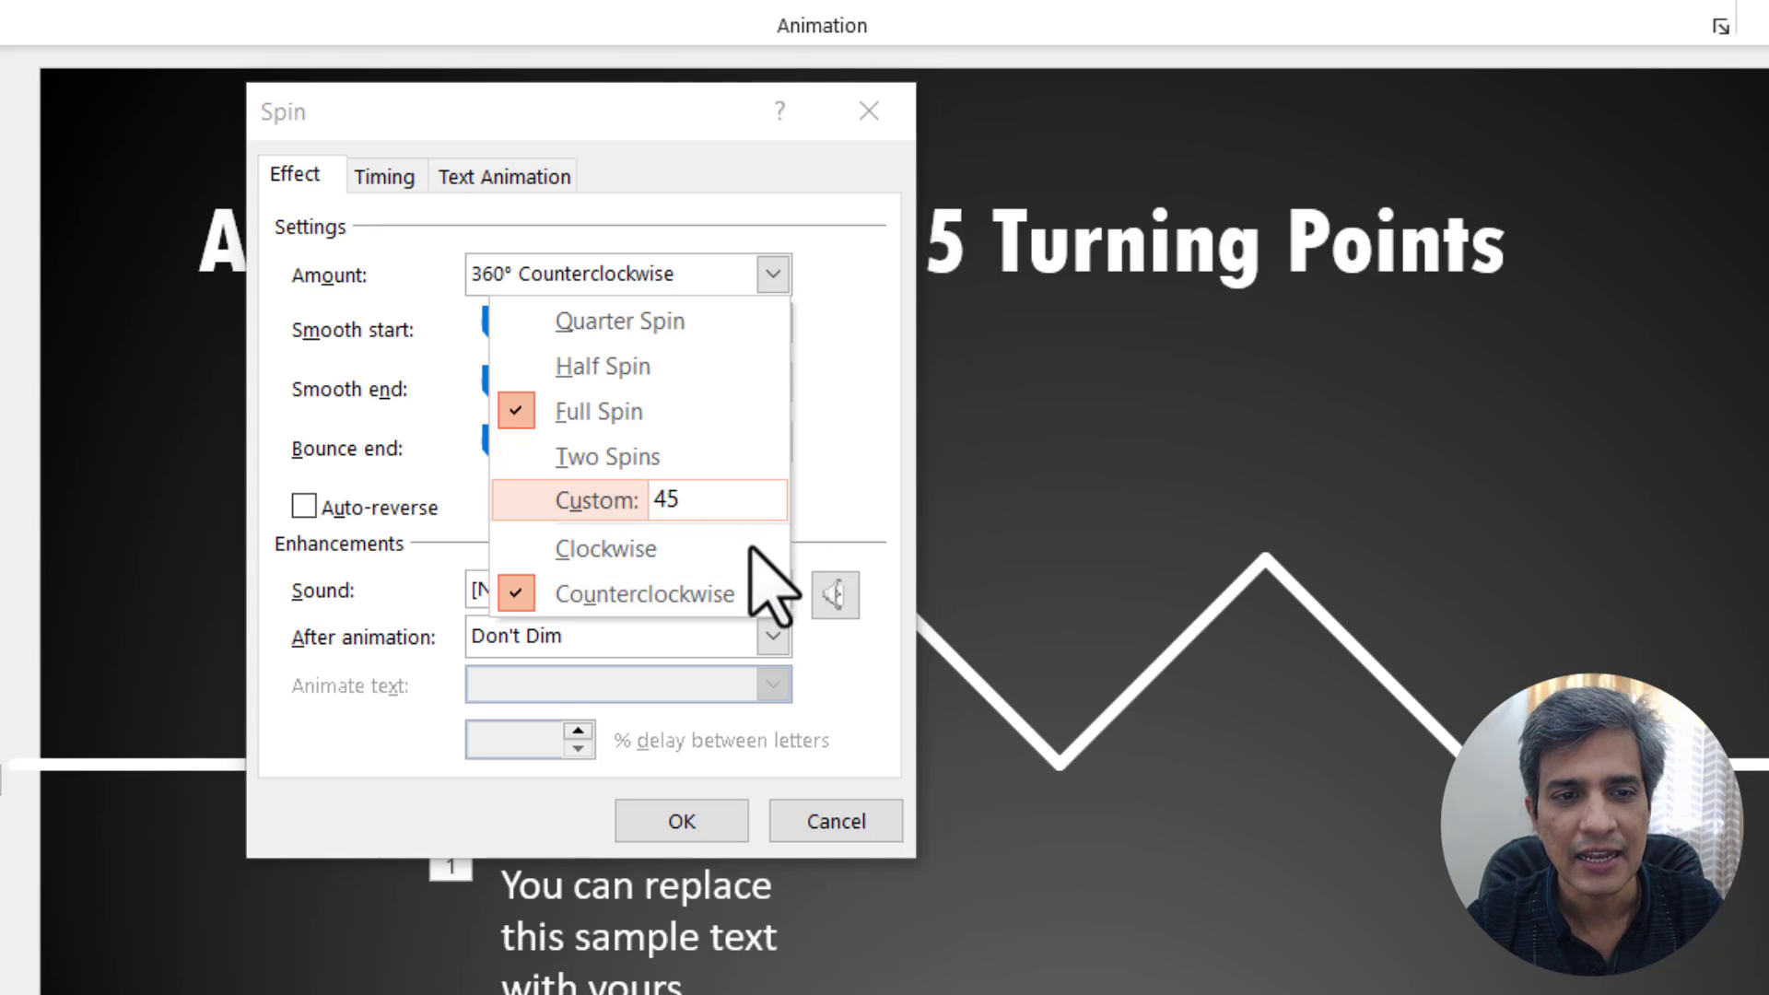
pyautogui.press('Return')
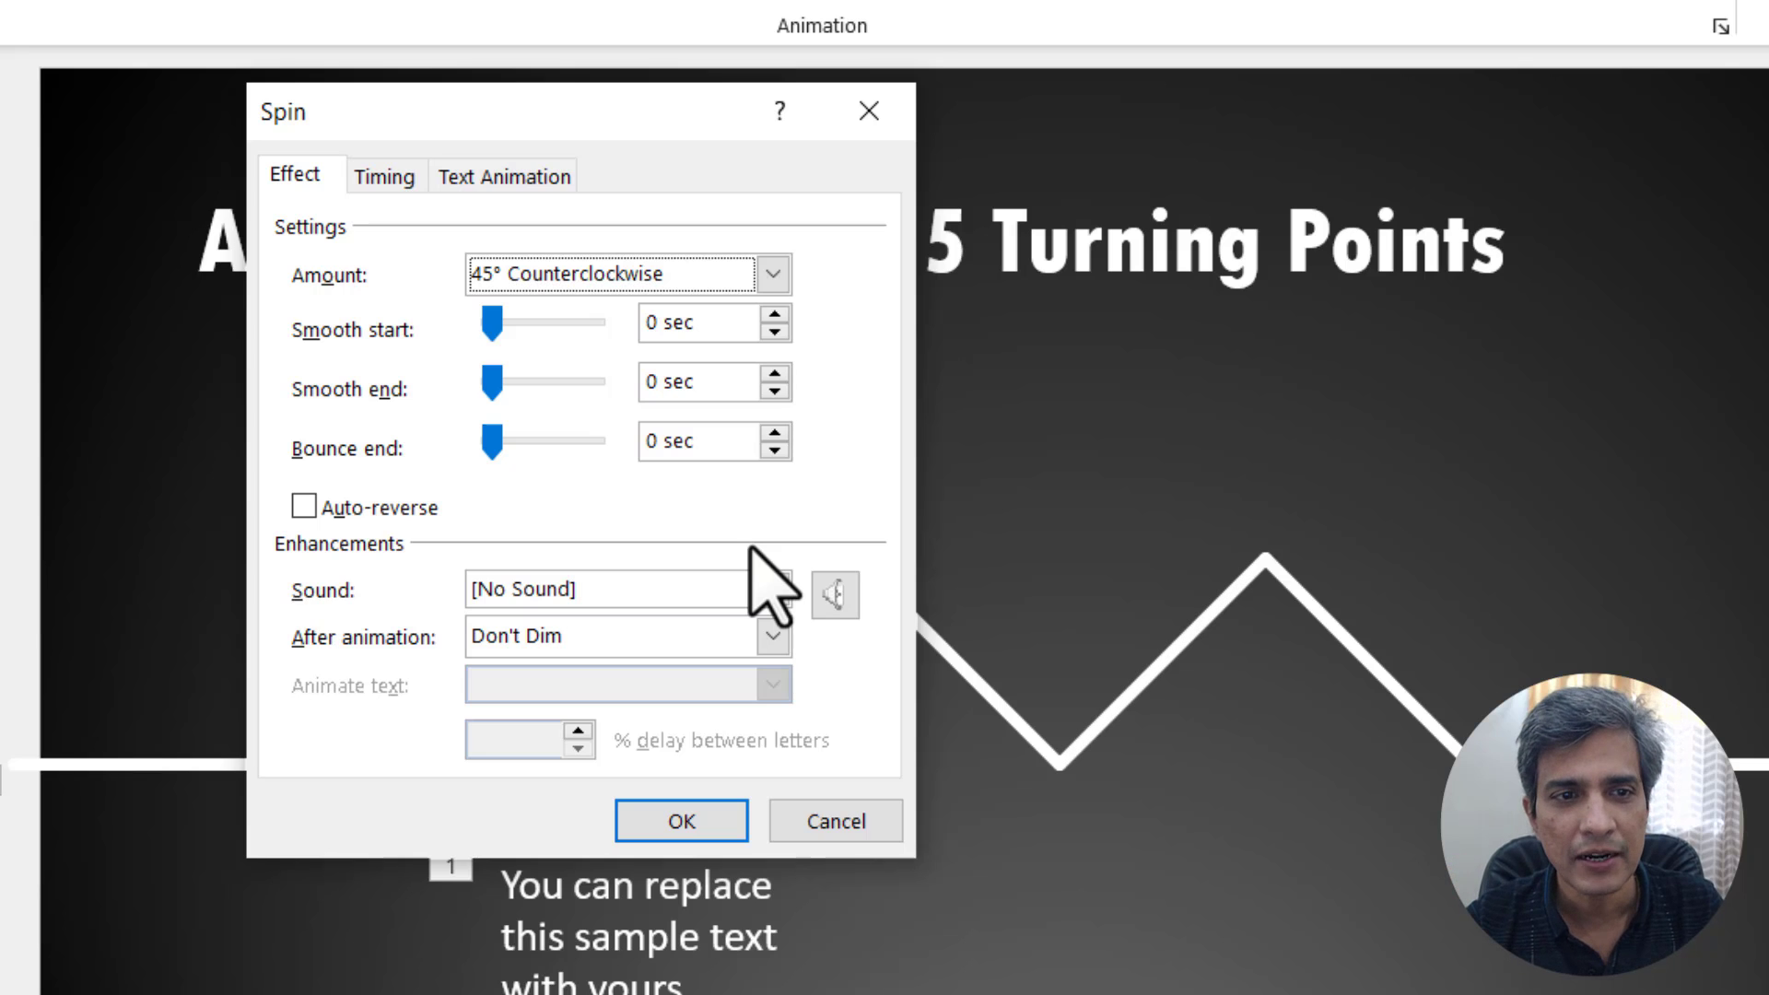
pyautogui.click(714, 823)
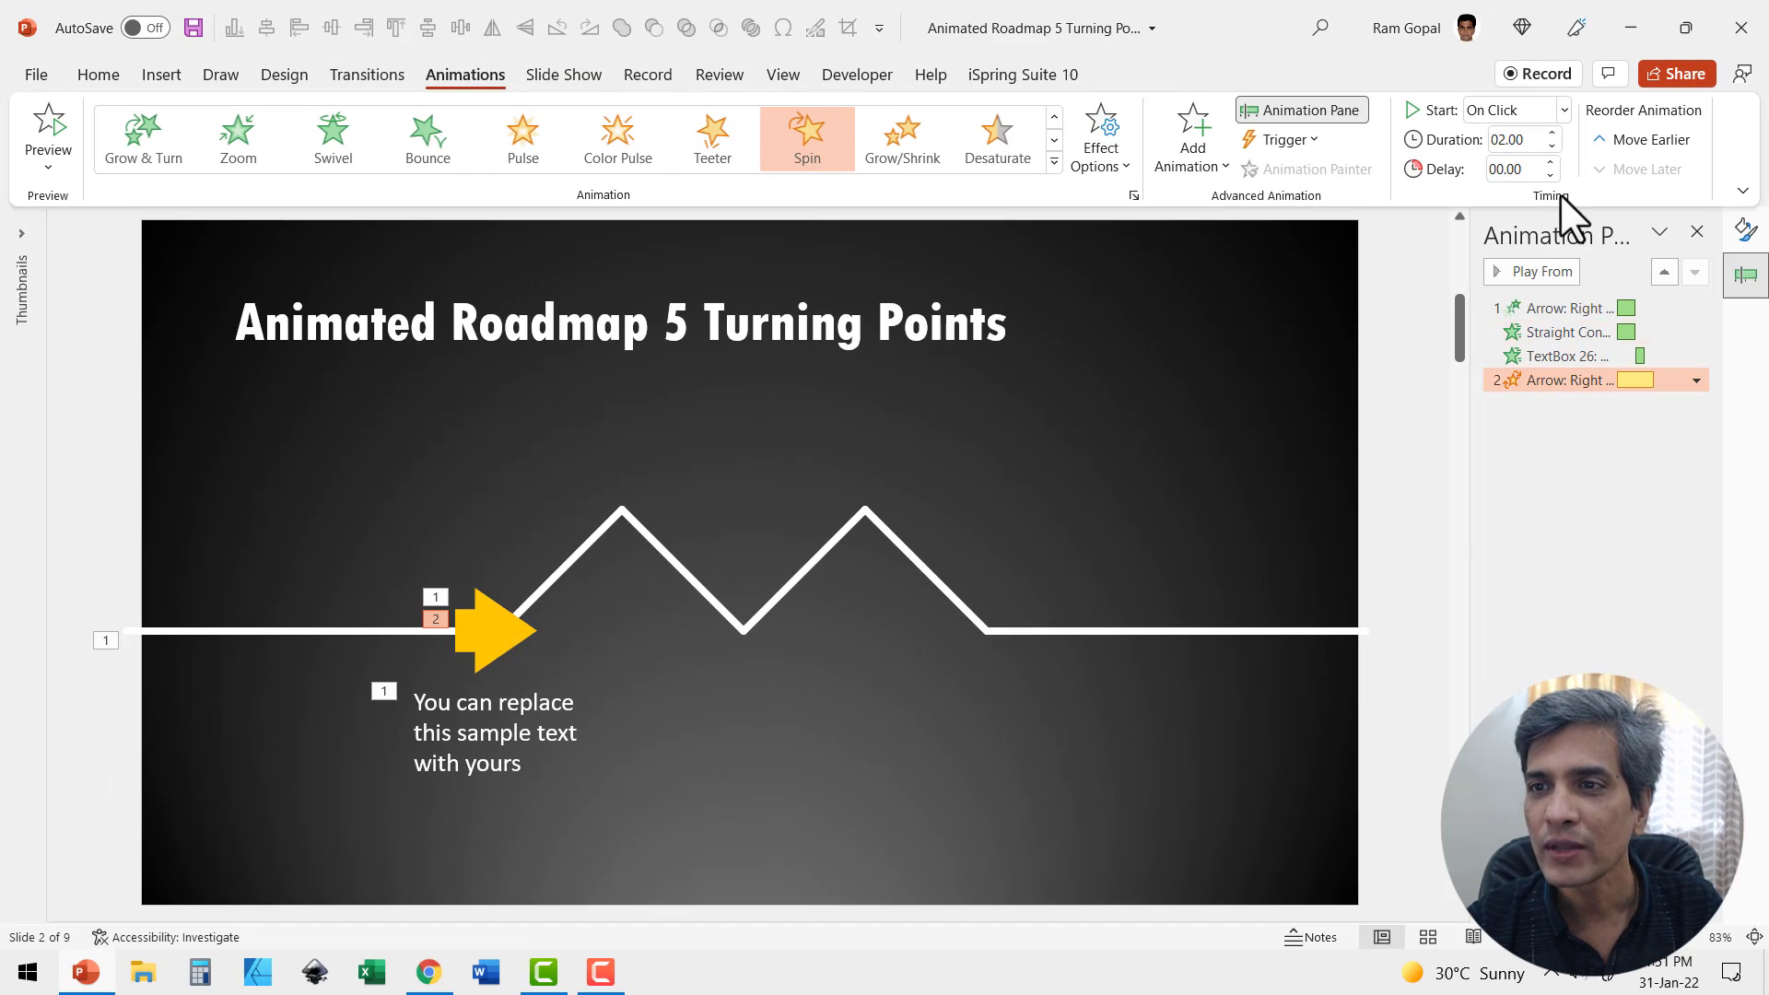
# Step: Reduce the spin's duration to 00.50
pyautogui.click(1552, 147)
pyautogui.click(1552, 148)
pyautogui.click(1552, 148)
pyautogui.click(1552, 147)
pyautogui.click(1552, 147)
pyautogui.click(1551, 148)
pyautogui.press('Escape')
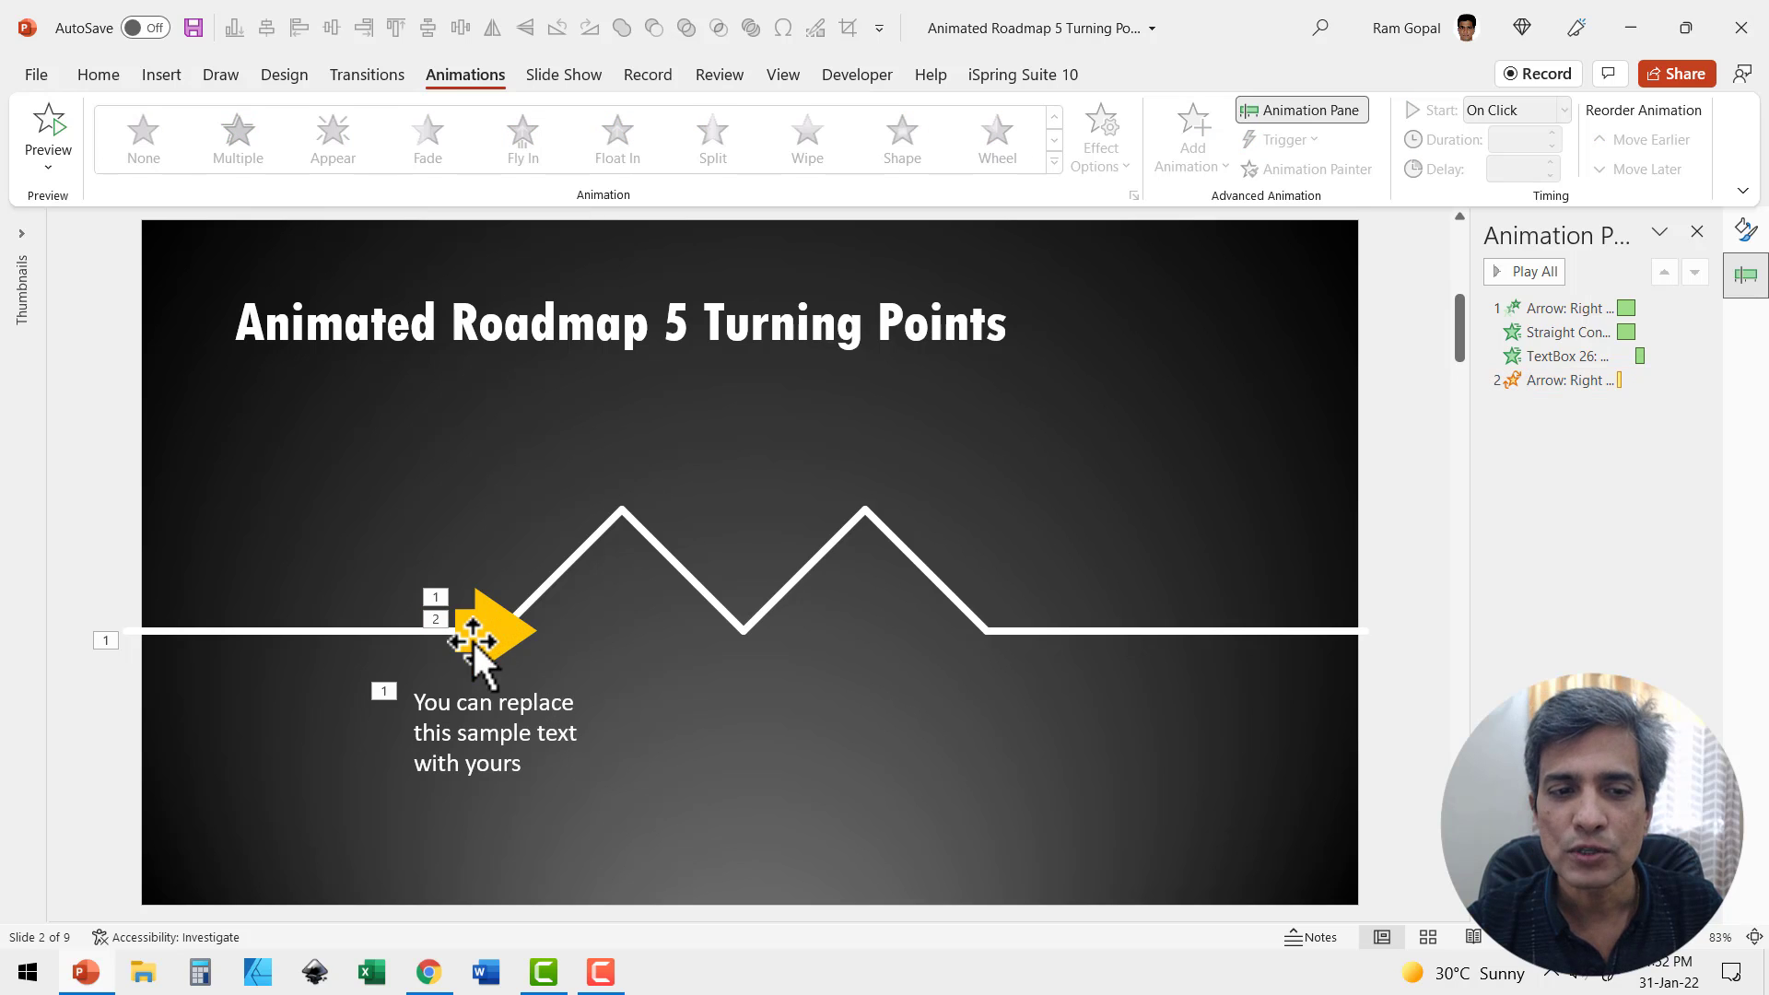
# Step: Add an upward Lines motion path ending at the zigzag's first peak, lasting 01.00
pyautogui.click(506, 633)
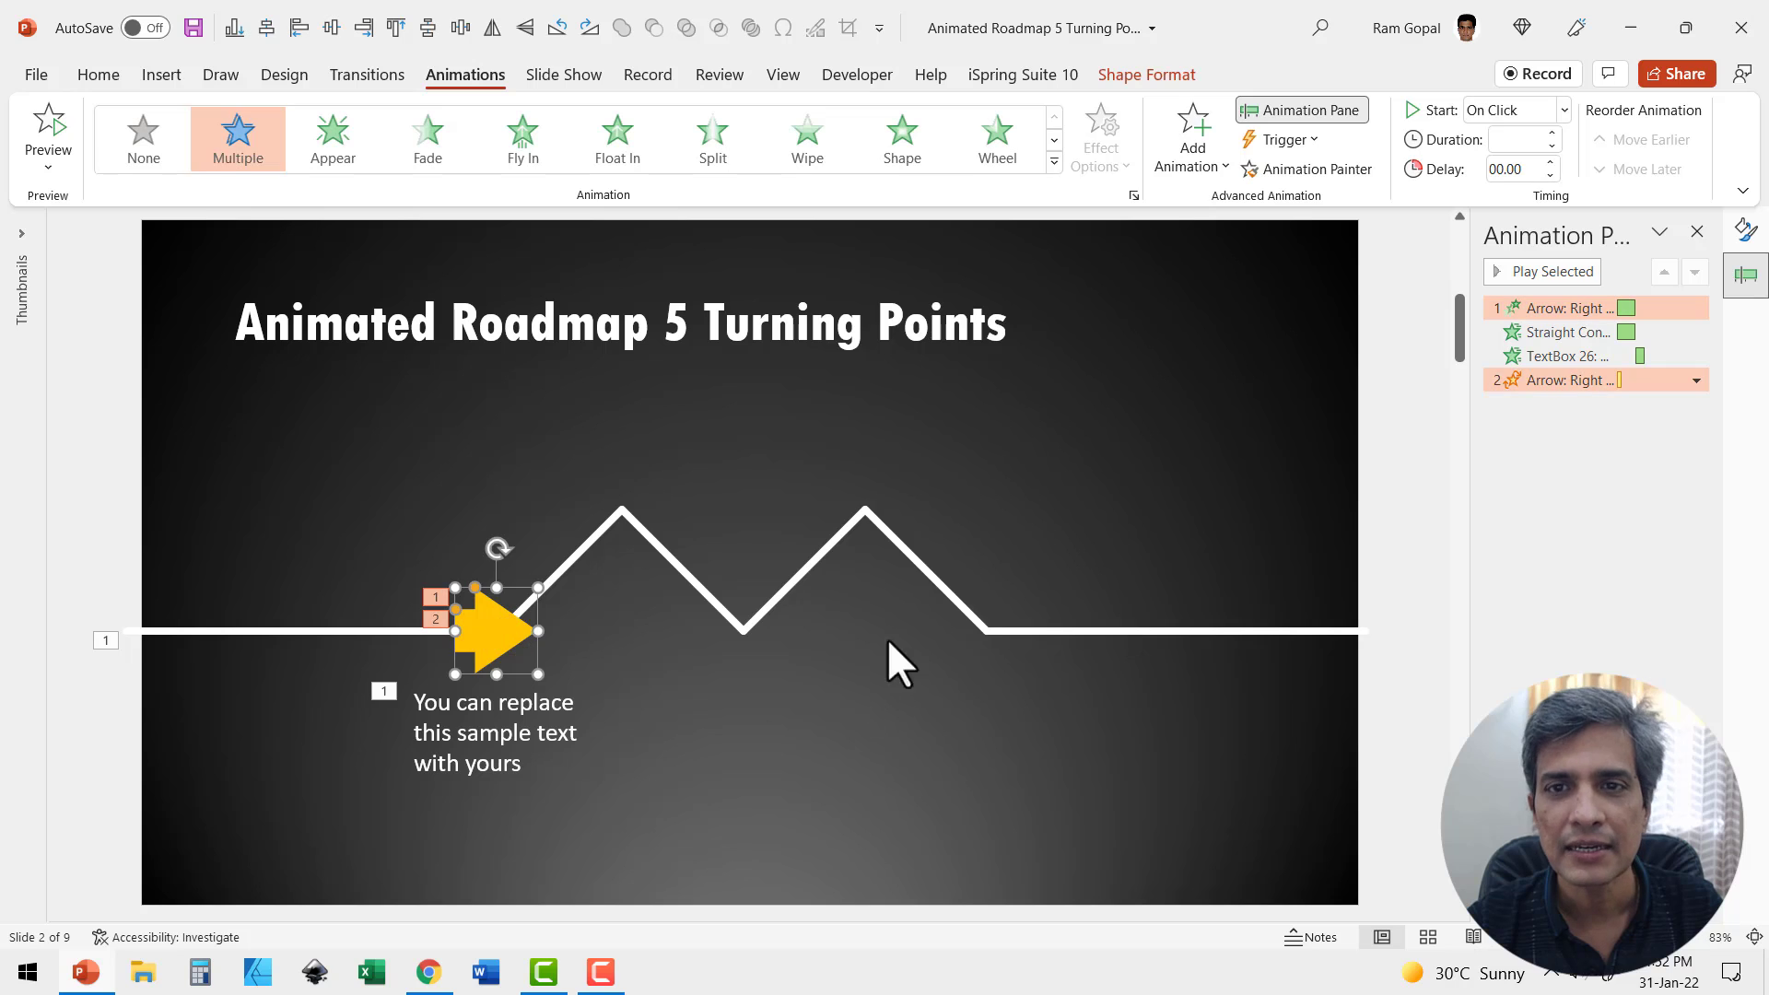
pyautogui.click(1182, 134)
pyautogui.scroll(-5, 1188, 429)
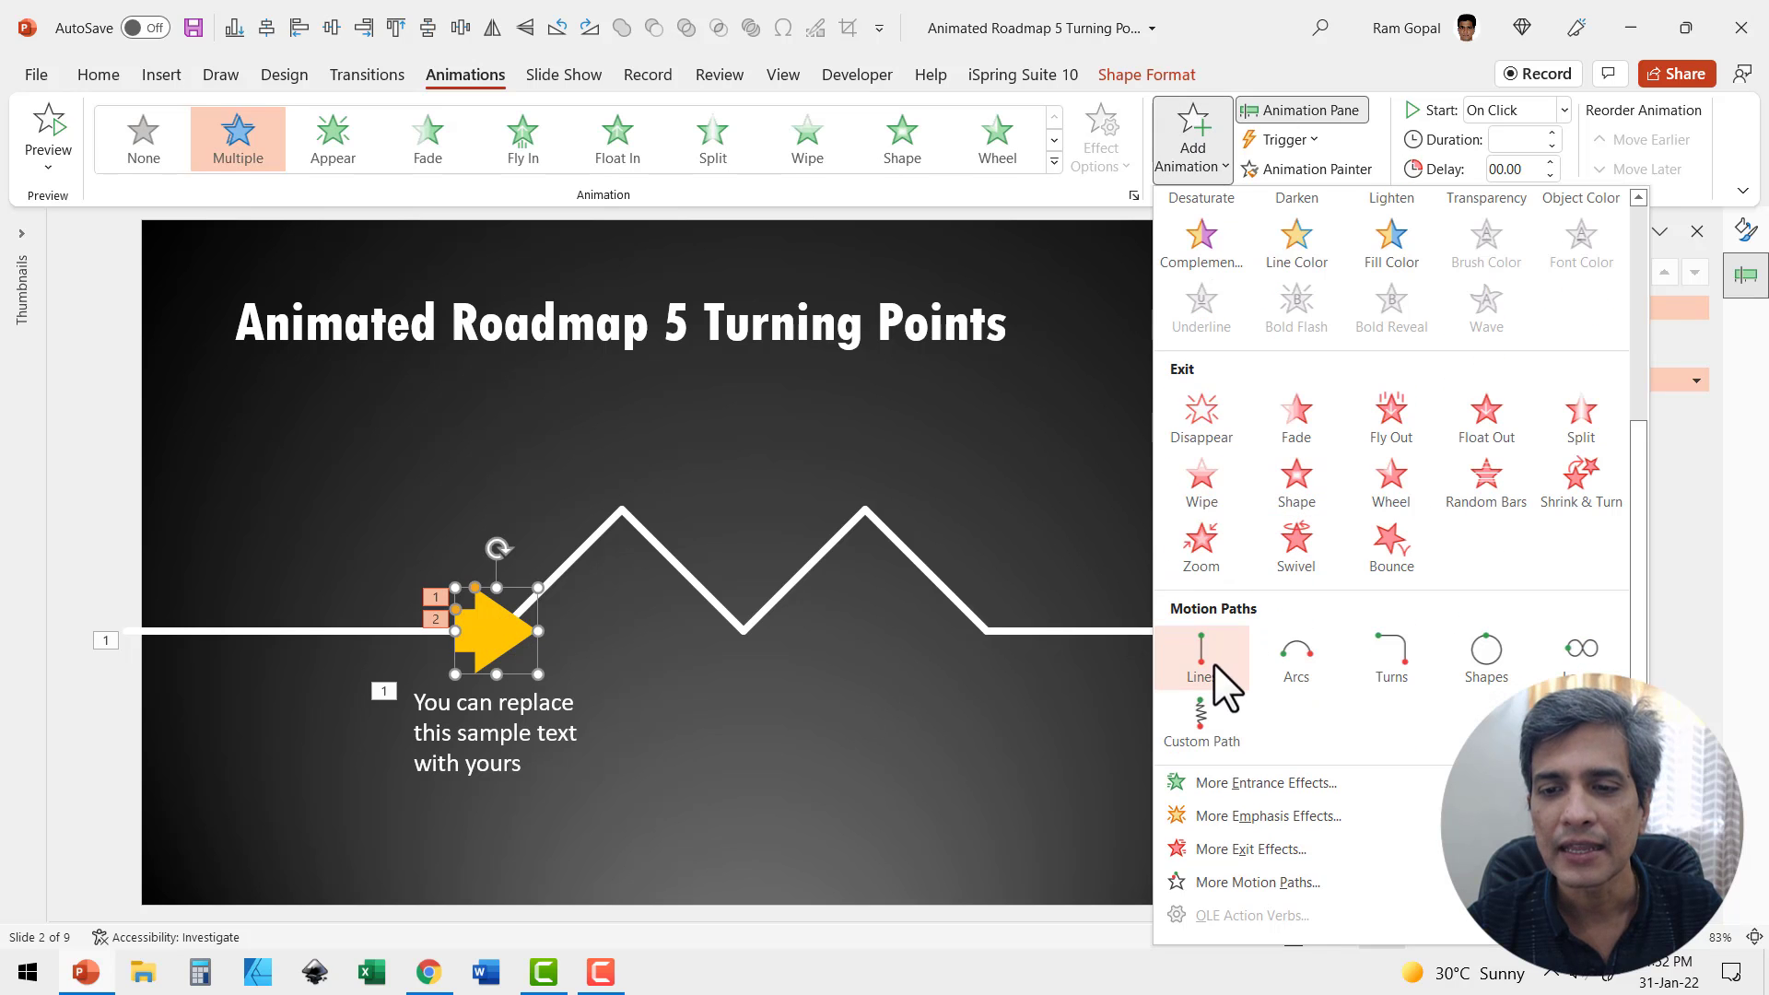
pyautogui.click(1213, 661)
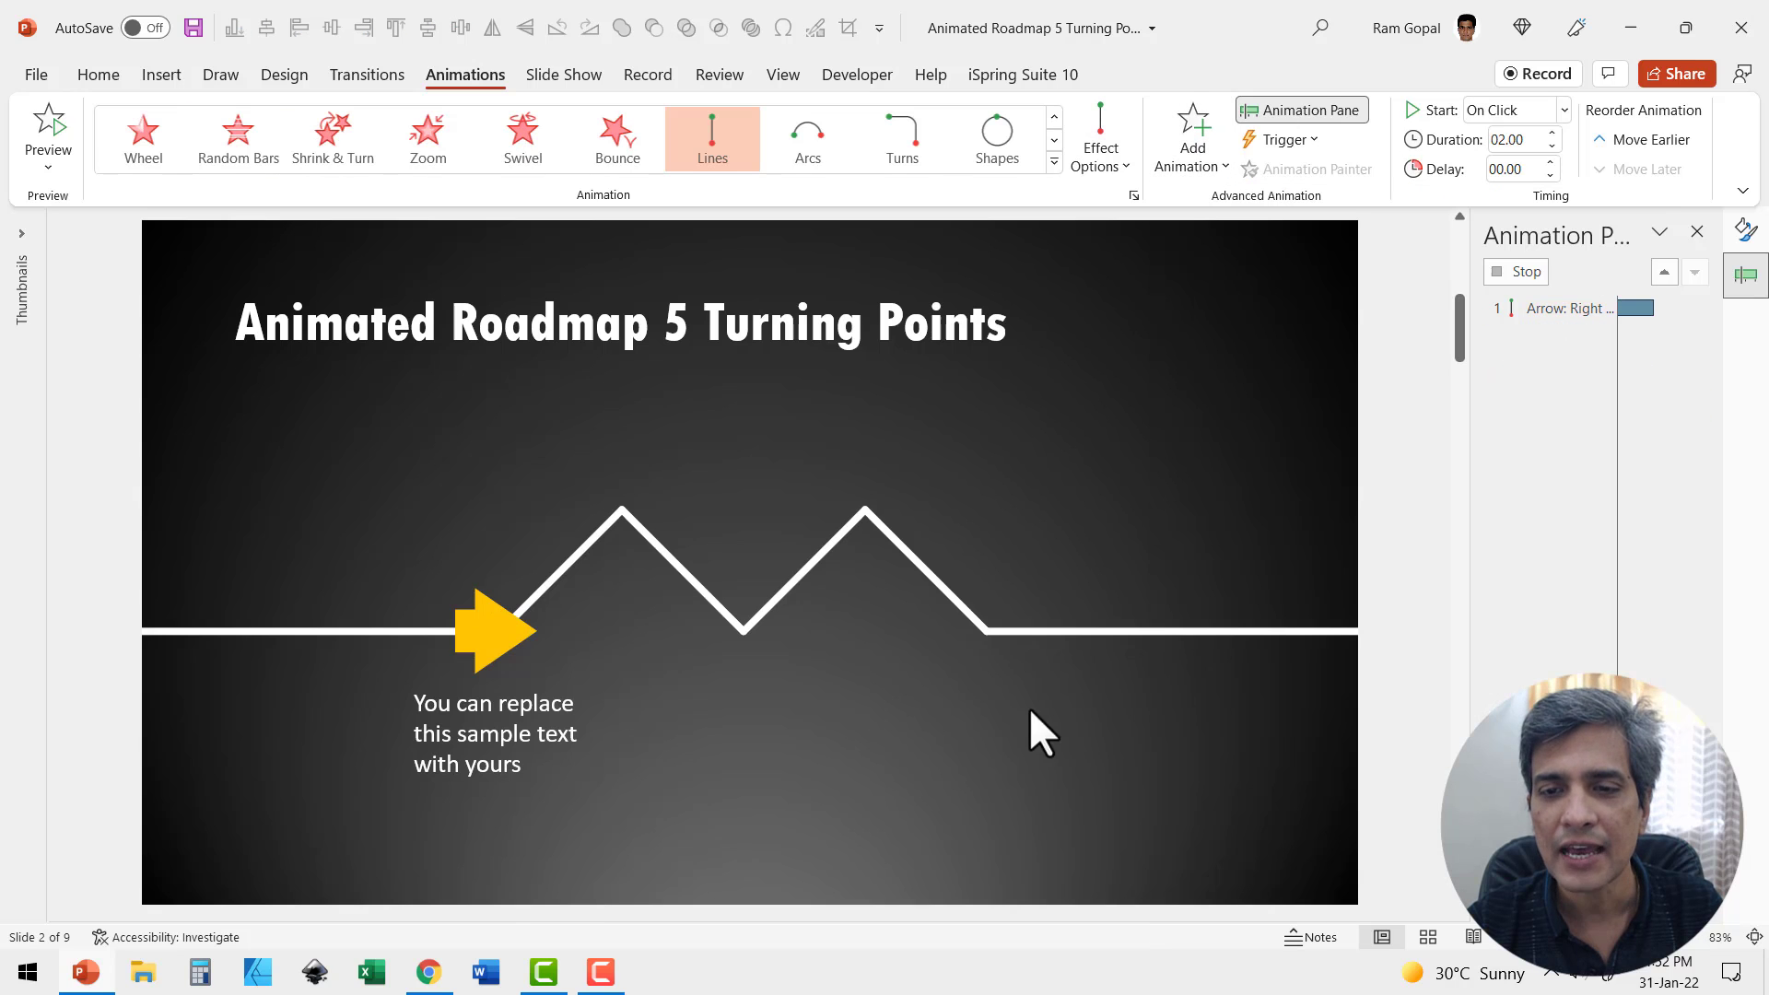
pyautogui.click(1117, 138)
pyautogui.click(1152, 416)
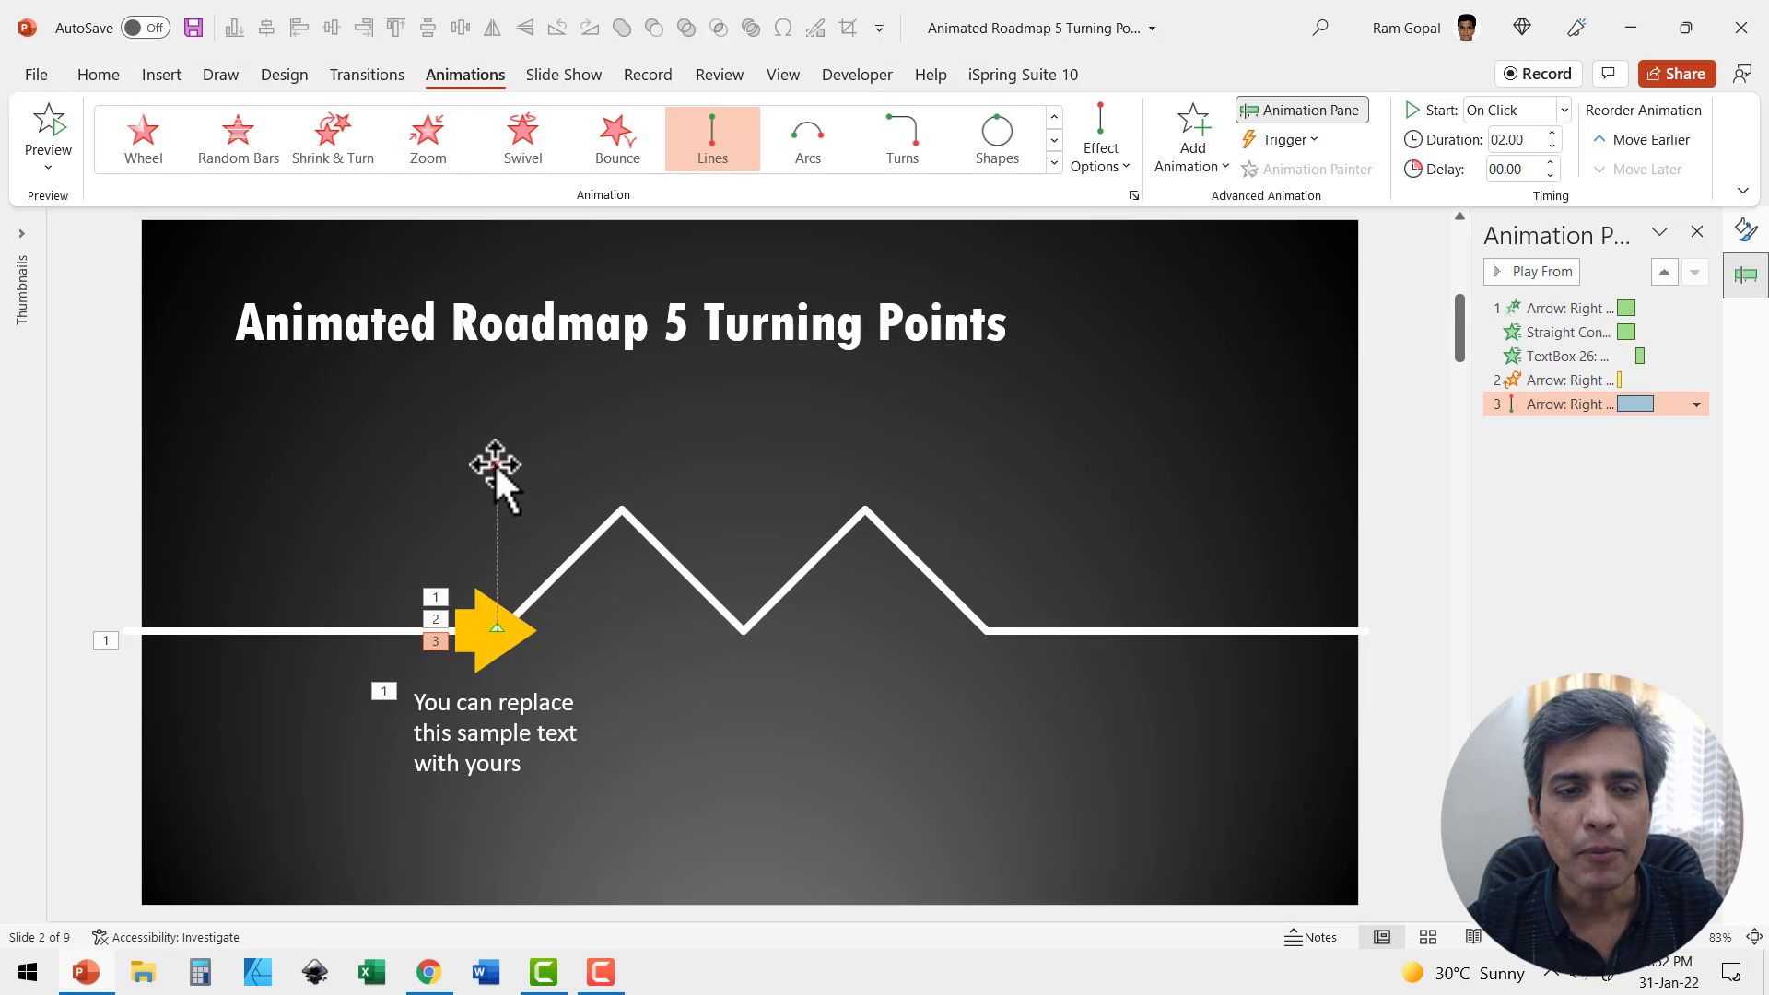
pyautogui.moveTo(495, 458); pyautogui.dragTo(623, 509)
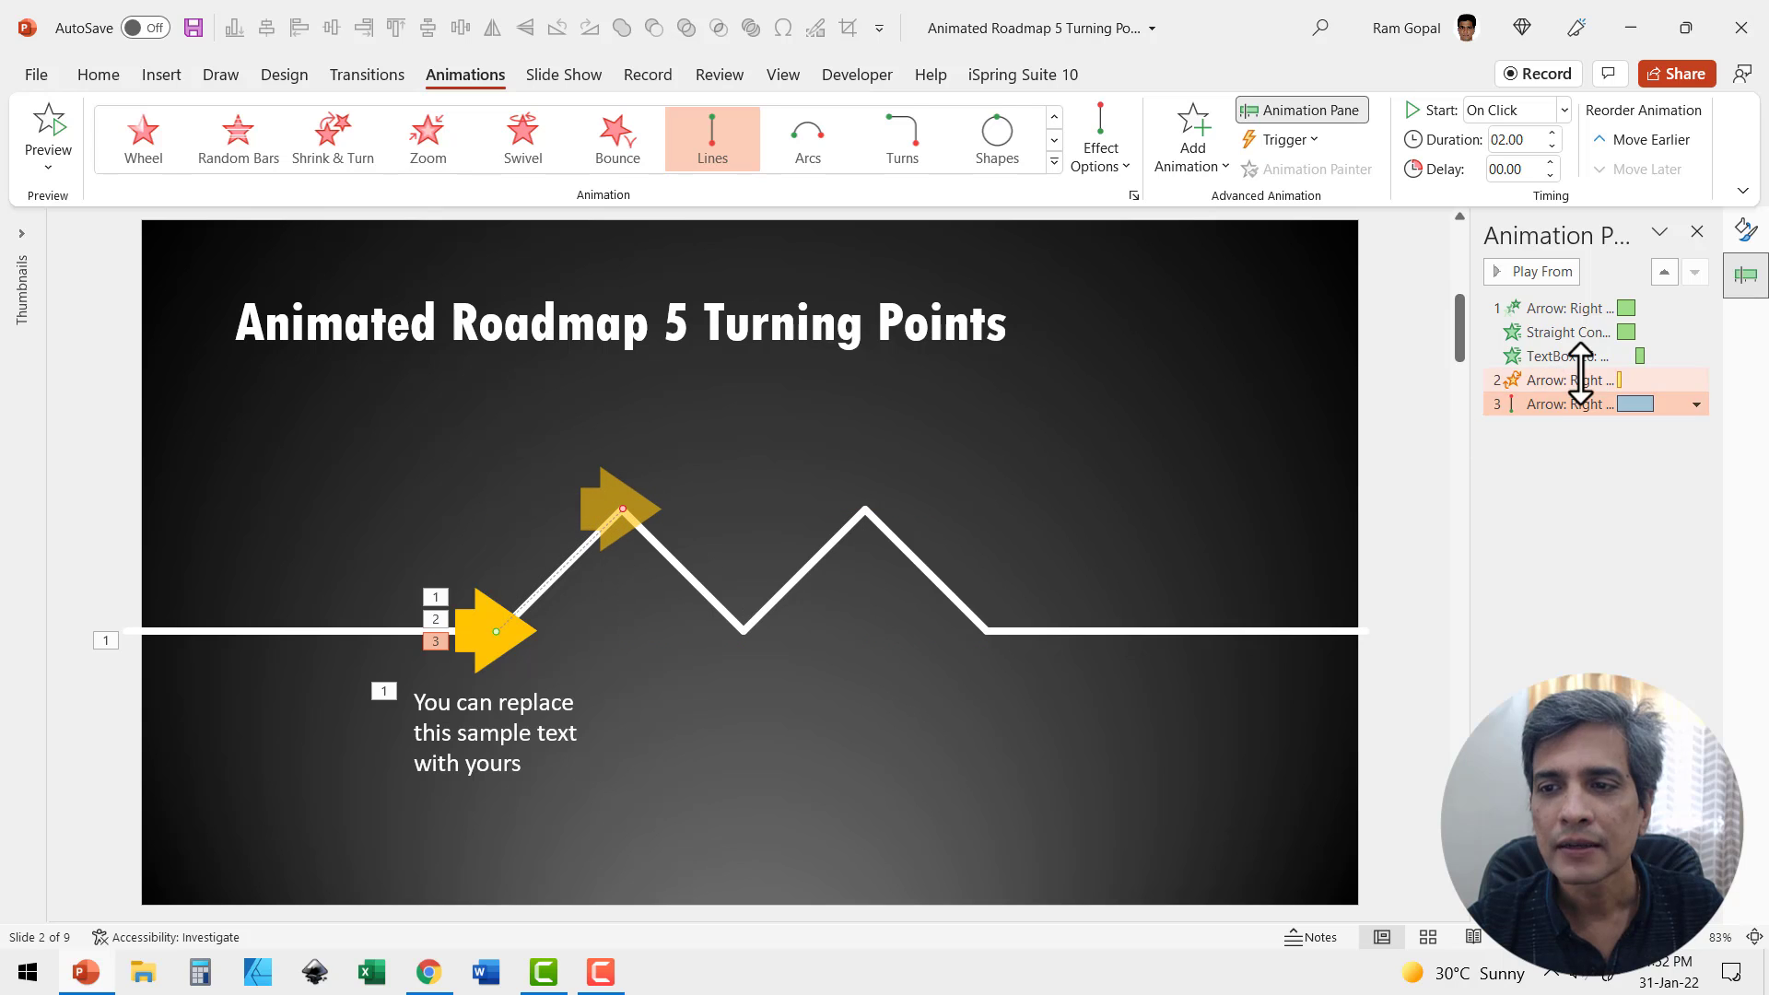
pyautogui.click(1545, 140)
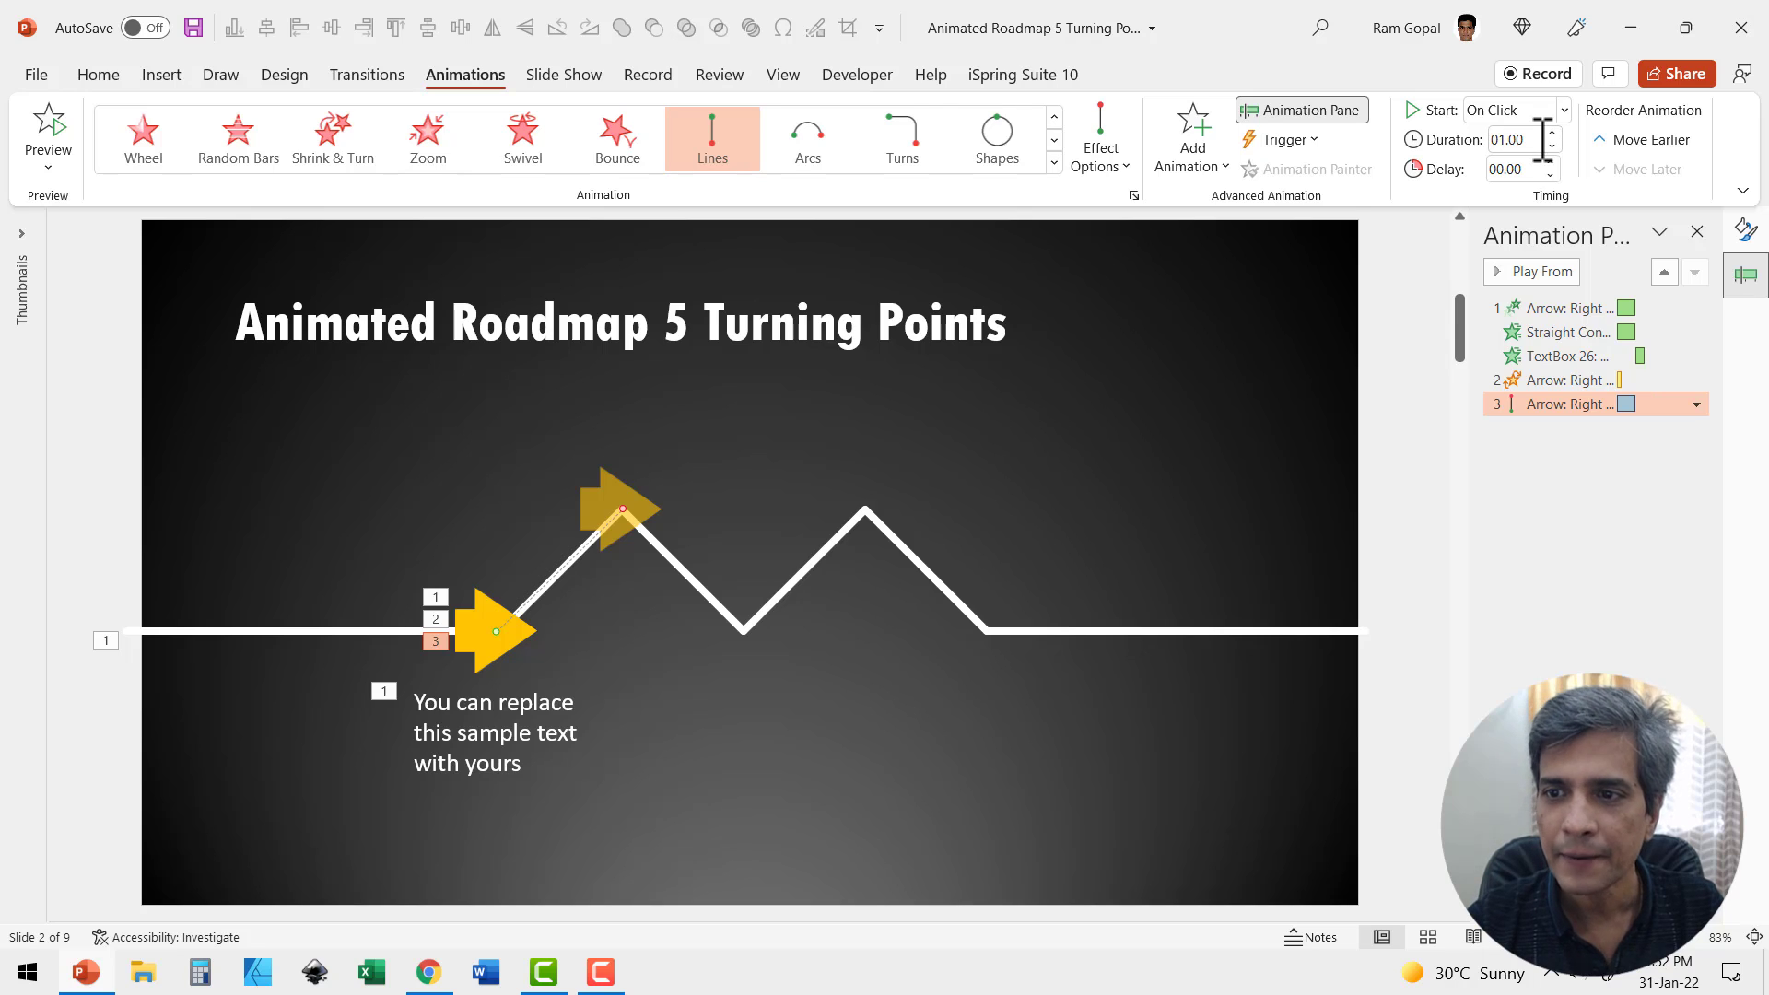